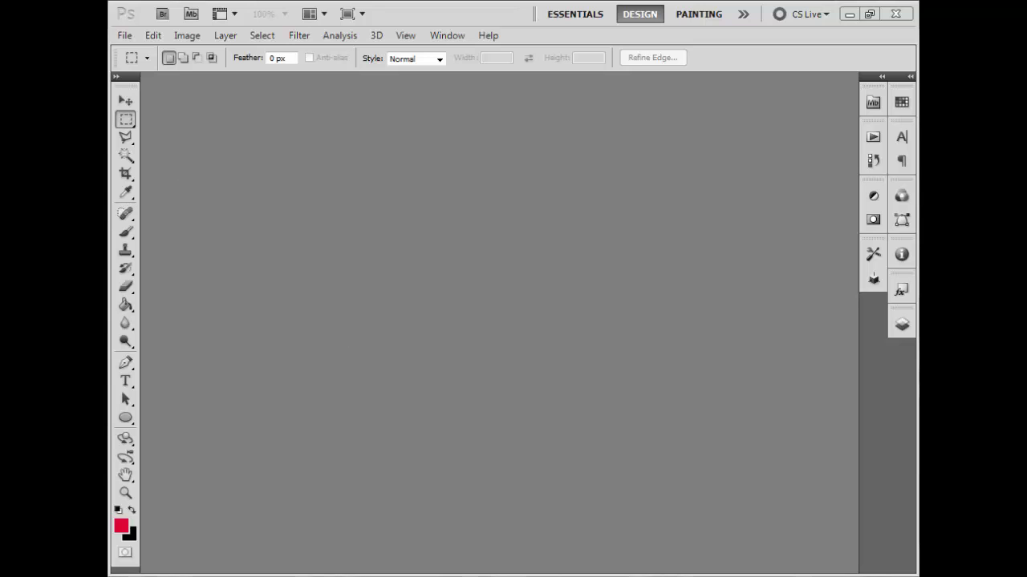
Preview the kit JPEG in Windows Photo Viewer, then close it.
click(295, 497)
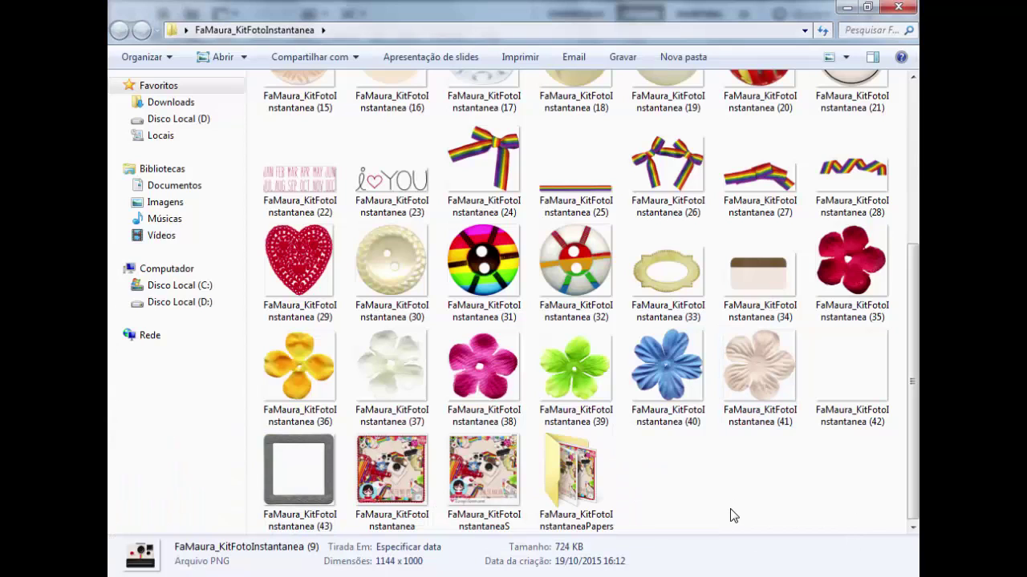
click(379, 491)
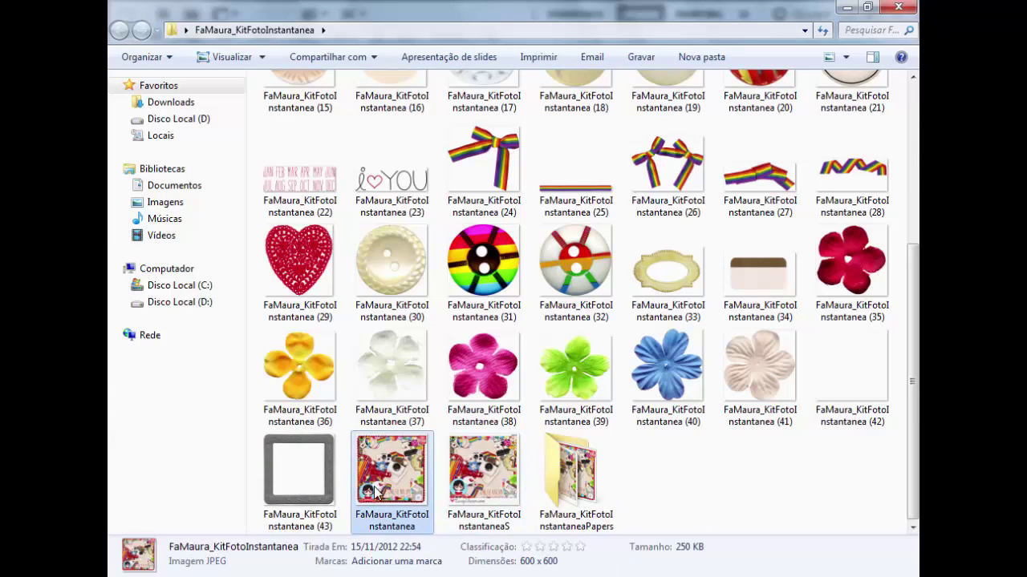
double_click(375, 491)
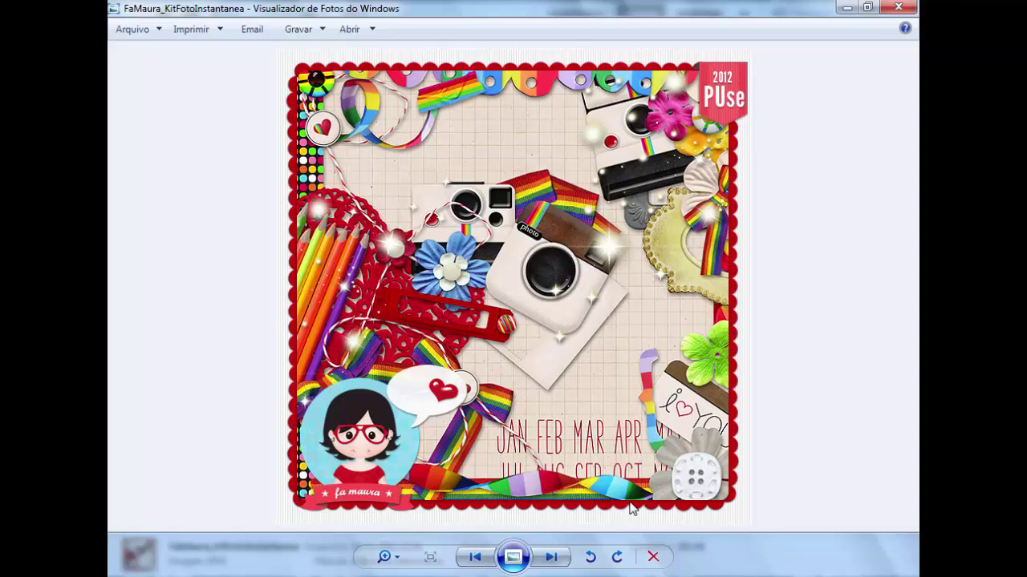
click(898, 7)
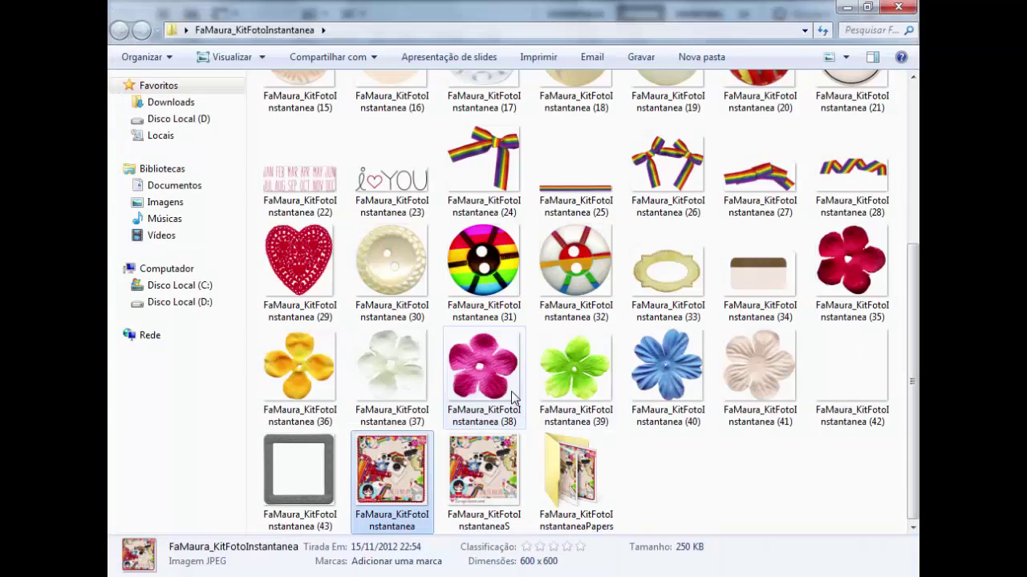
Open the FaMaura_KitFotoInstantaneaPapers folder and select paper texture (1).
scroll(712, 500, up, 5)
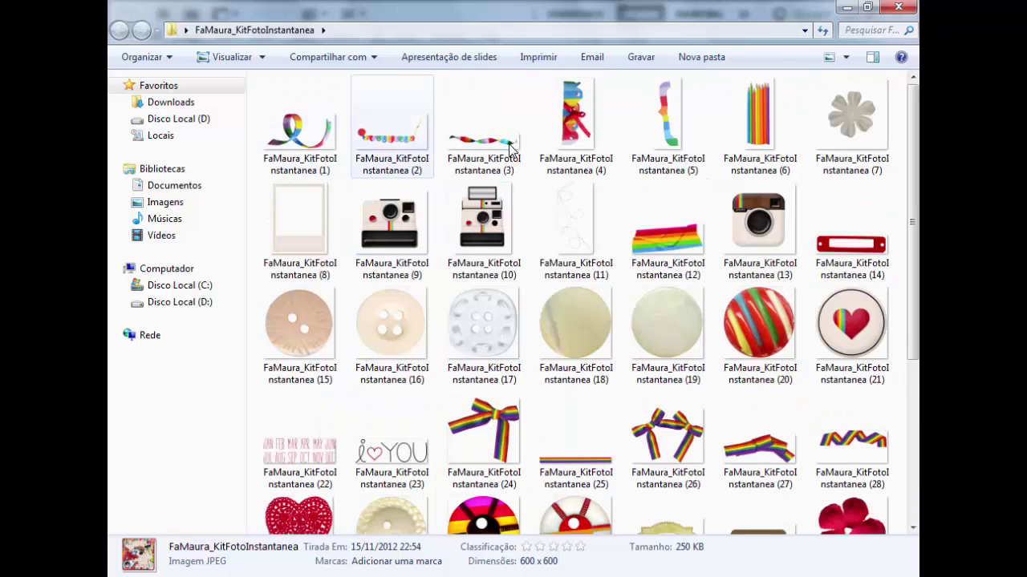
scroll(834, 216, down, 3)
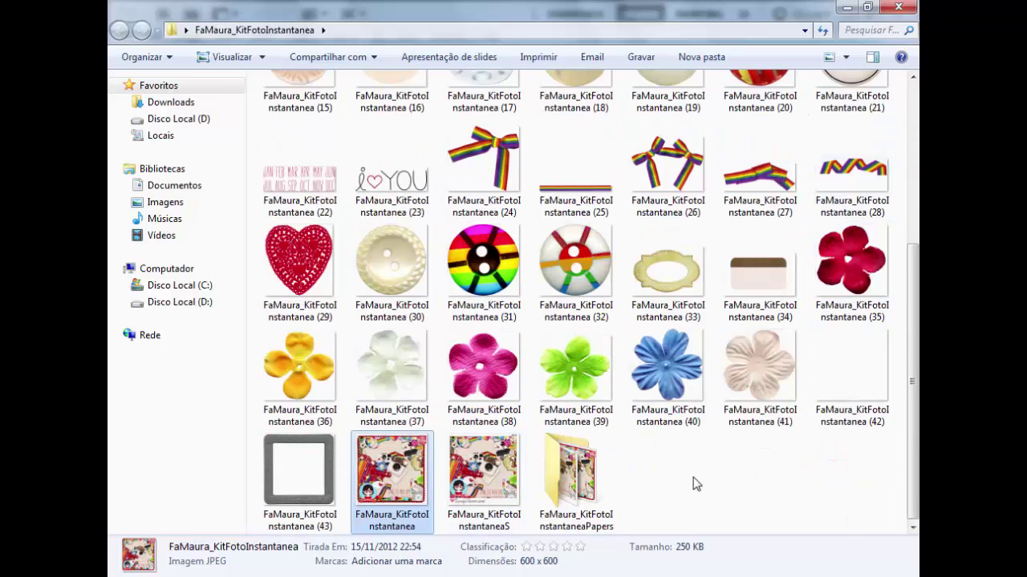
mouse_move(161, 136)
double_click(565, 485)
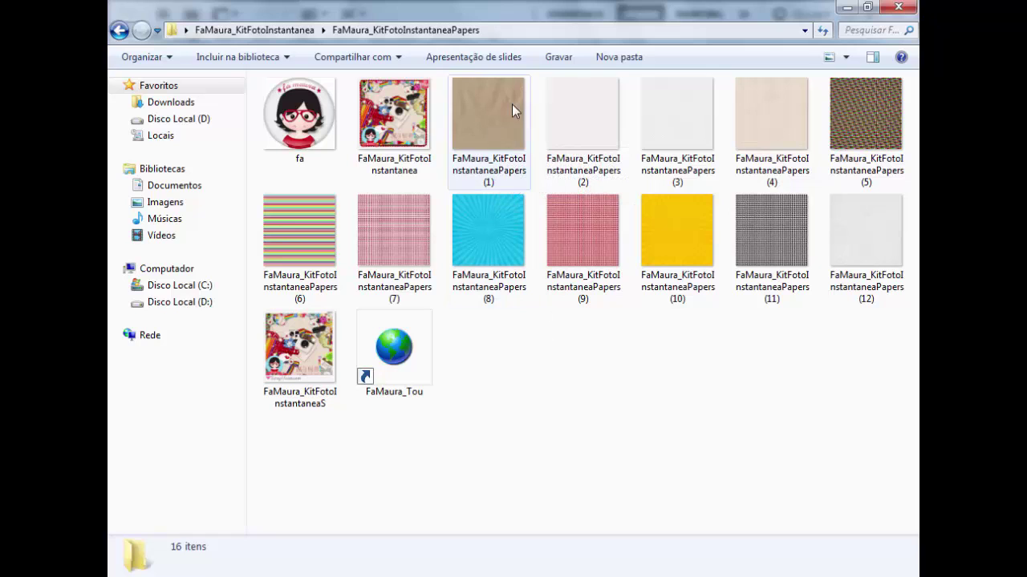
click(512, 105)
double_click(511, 104)
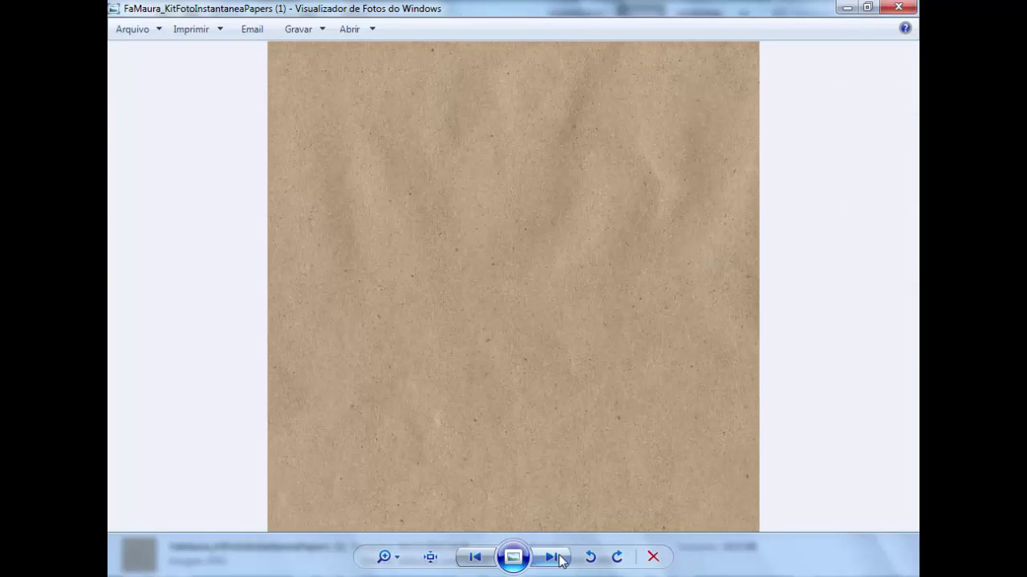
click(553, 559)
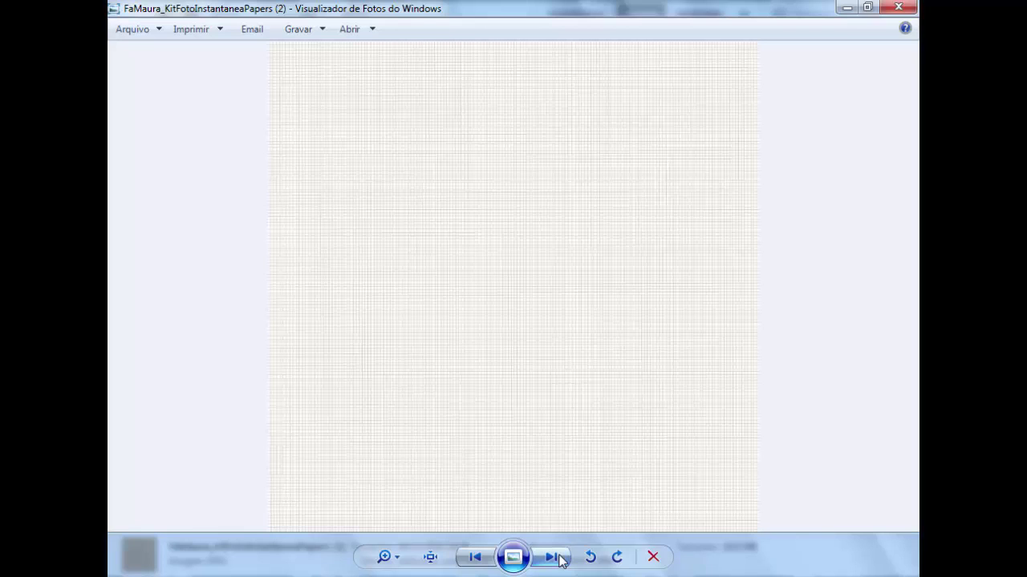
click(559, 555)
click(559, 555)
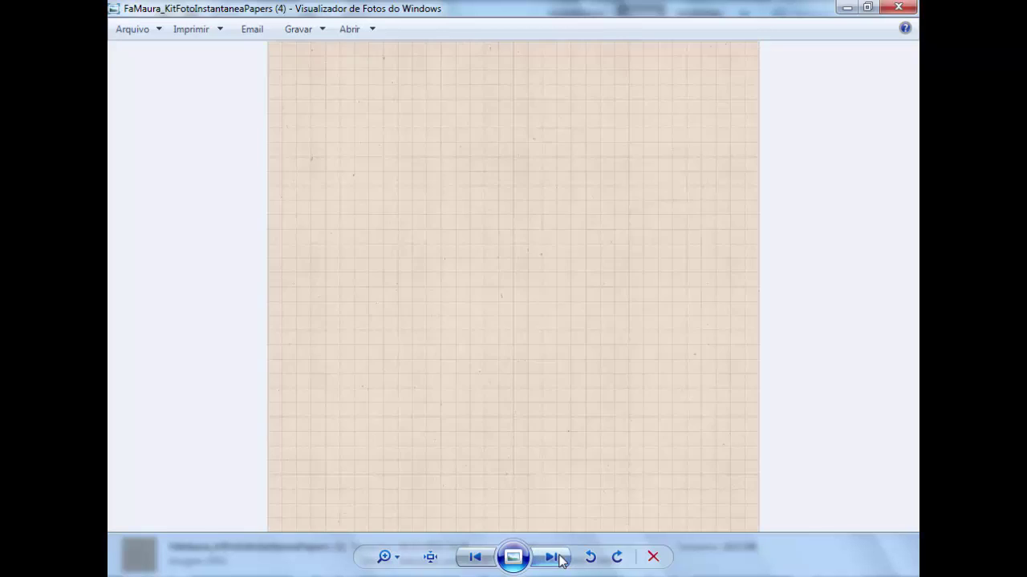
click(559, 558)
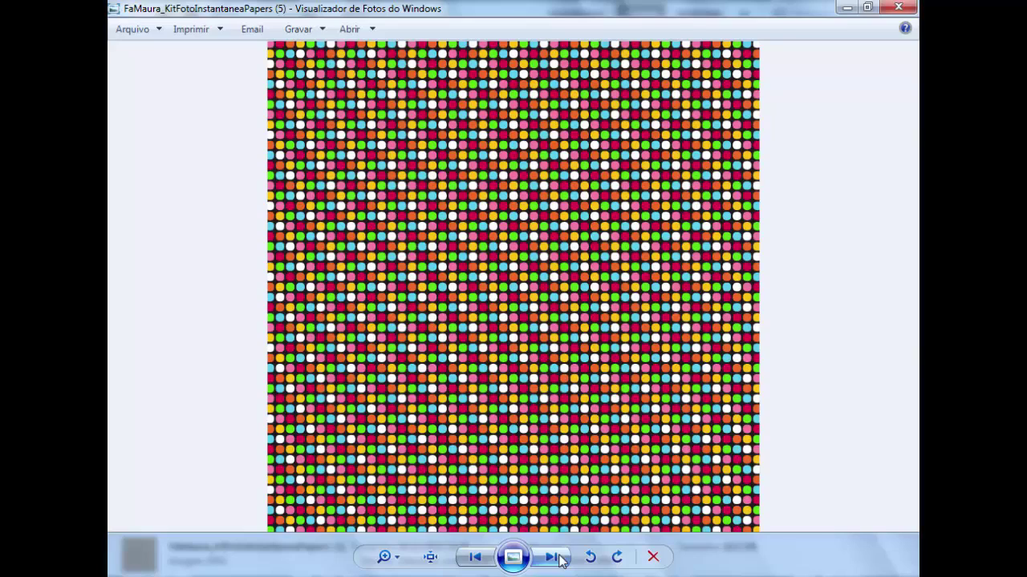
click(559, 558)
click(559, 558)
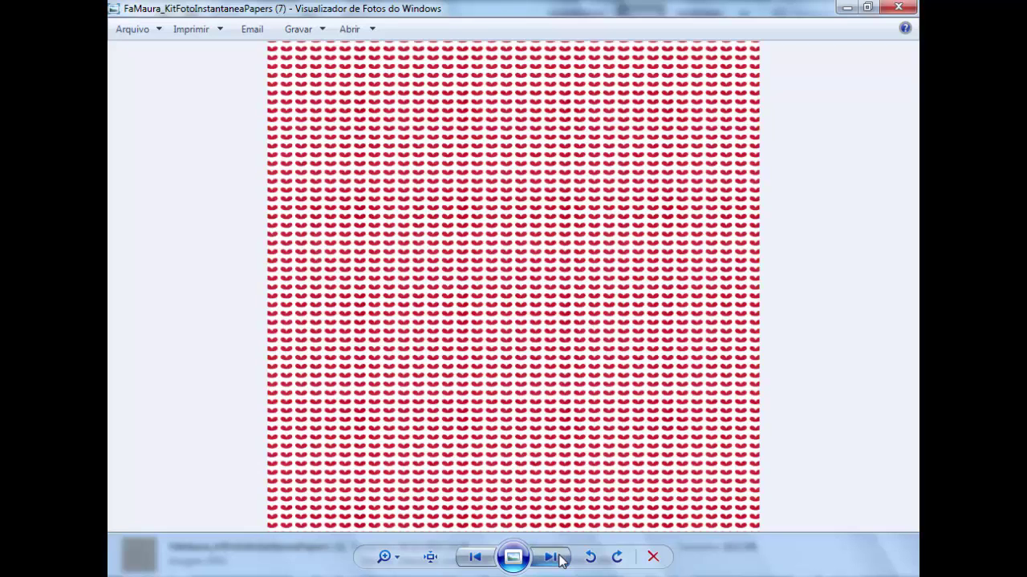
click(559, 557)
click(559, 558)
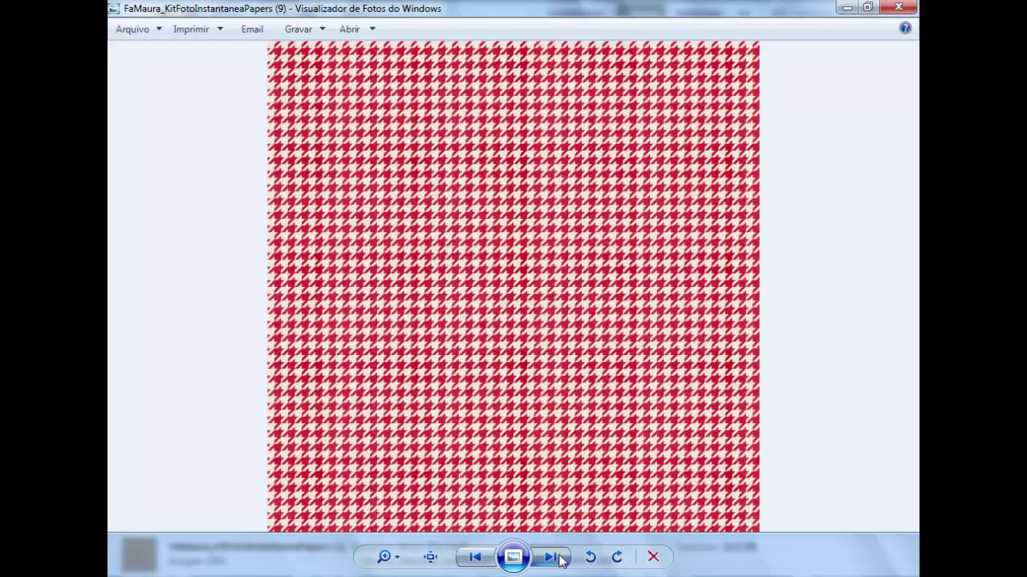
click(559, 557)
click(559, 557)
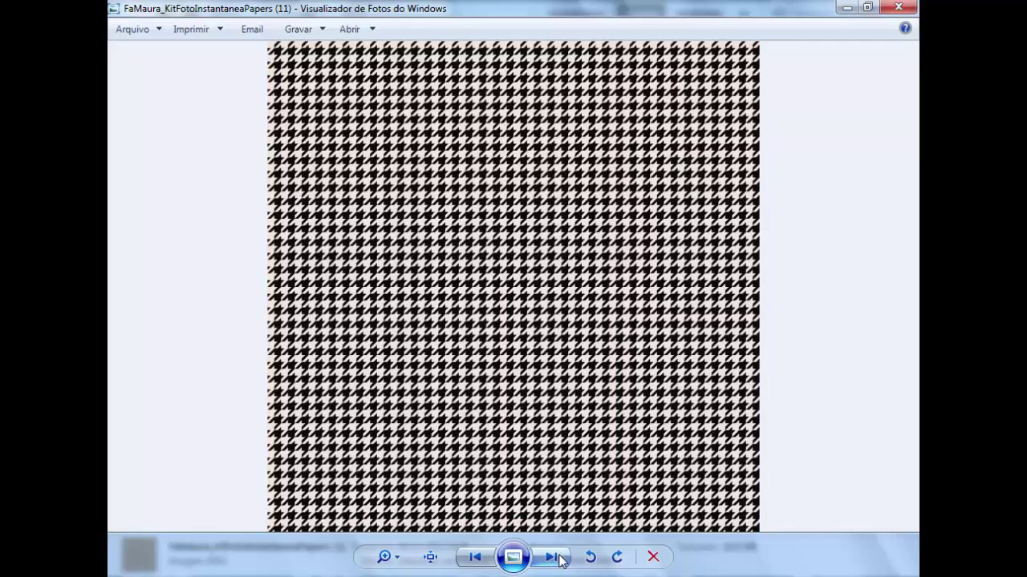
click(559, 557)
click(560, 557)
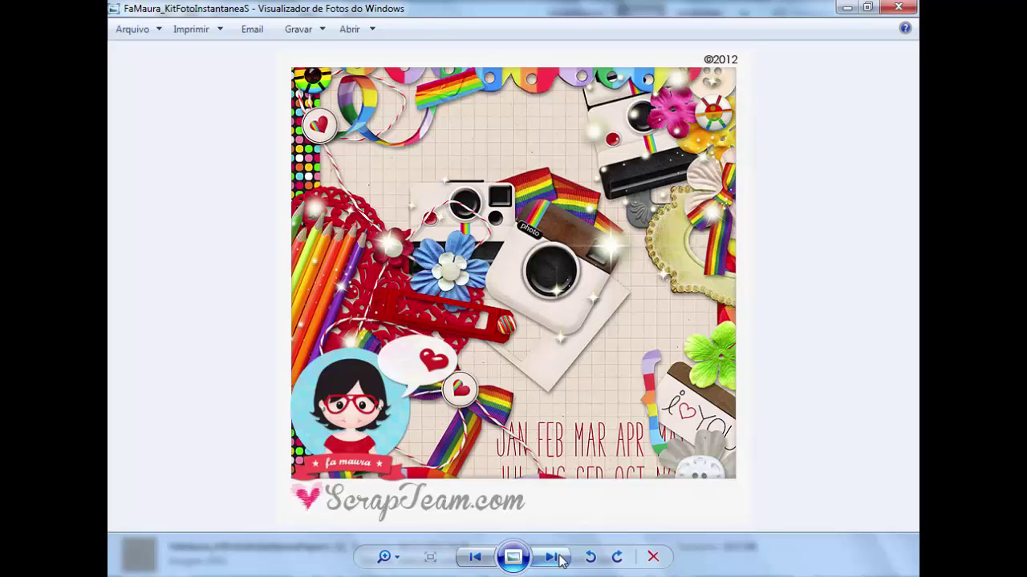
click(899, 7)
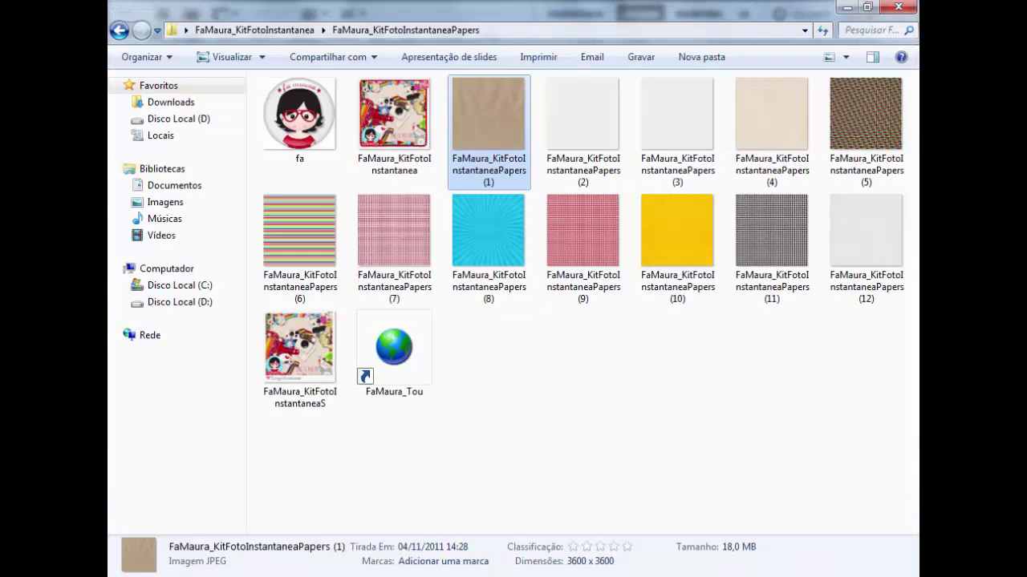
Go back to the FaMaura_KitFotoInstantanea folder and return to the empty Photoshop workspace.
click(119, 30)
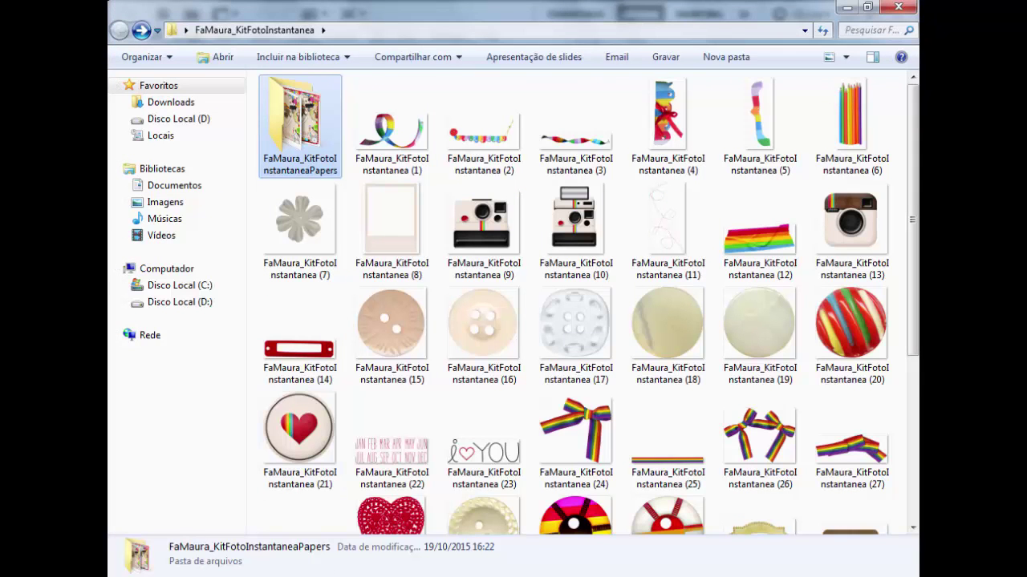
click(473, 505)
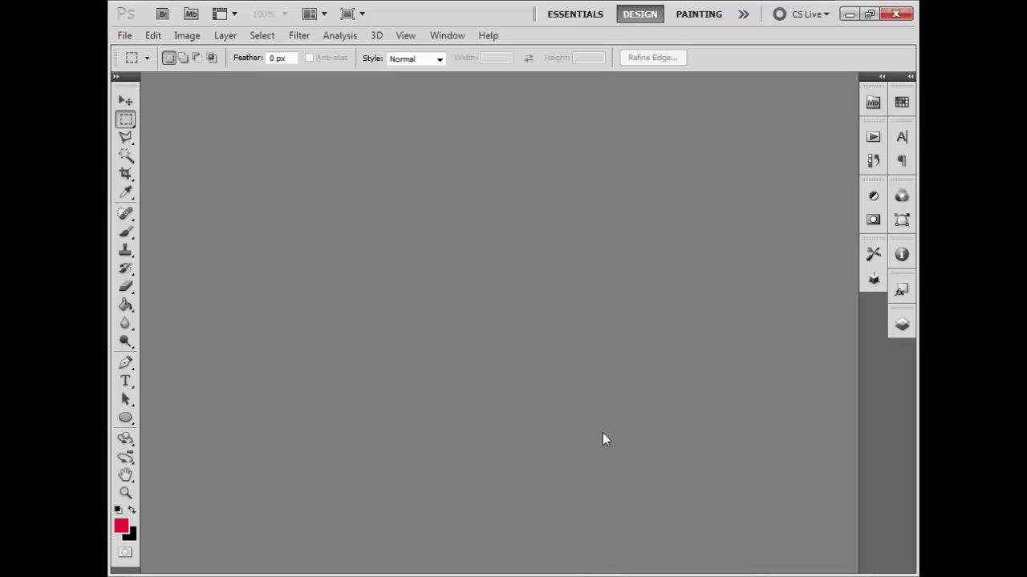
Create a new 10 × 10 cm document at 300 pixels/inch.
click(125, 35)
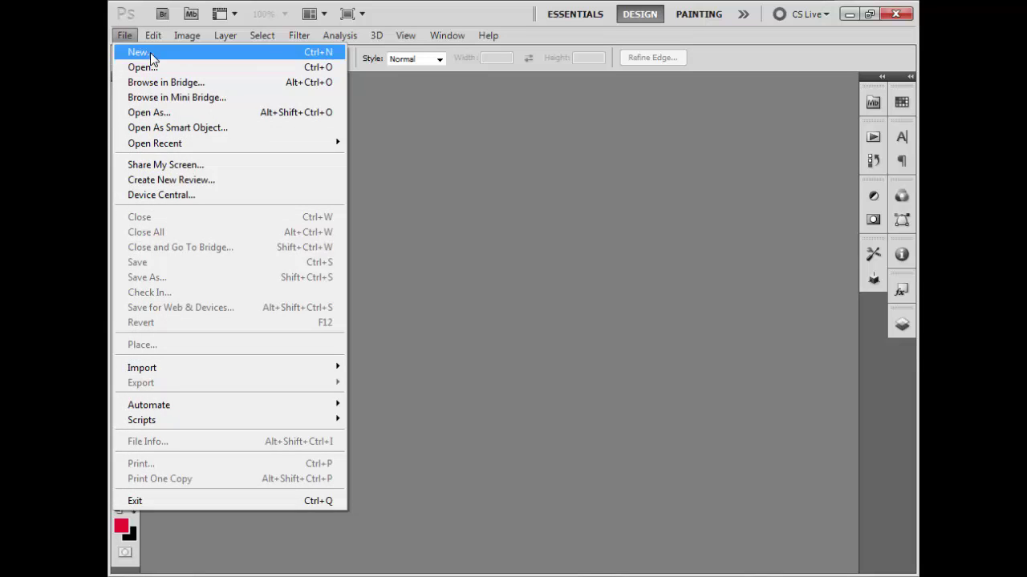
click(135, 50)
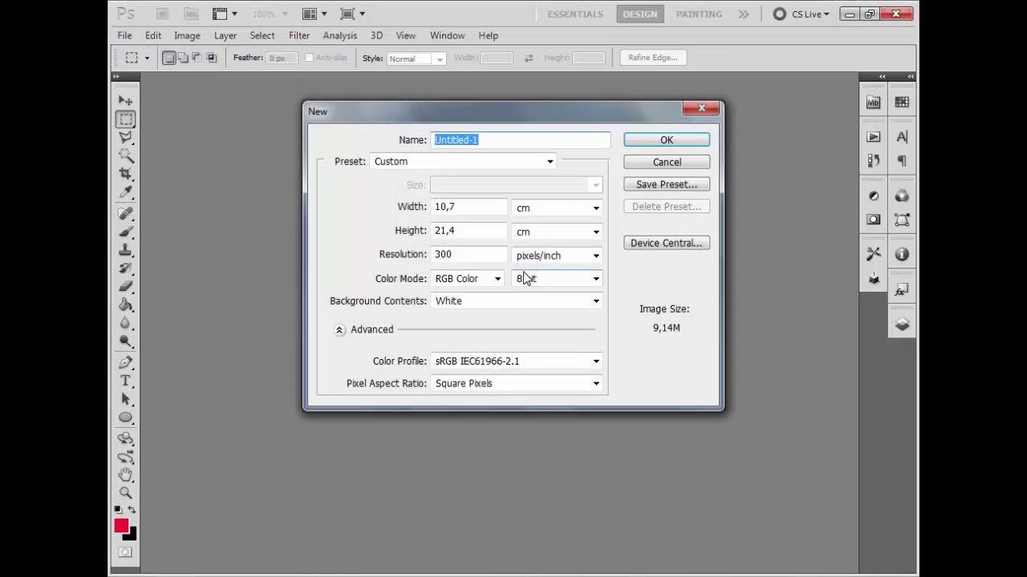
click(462, 210)
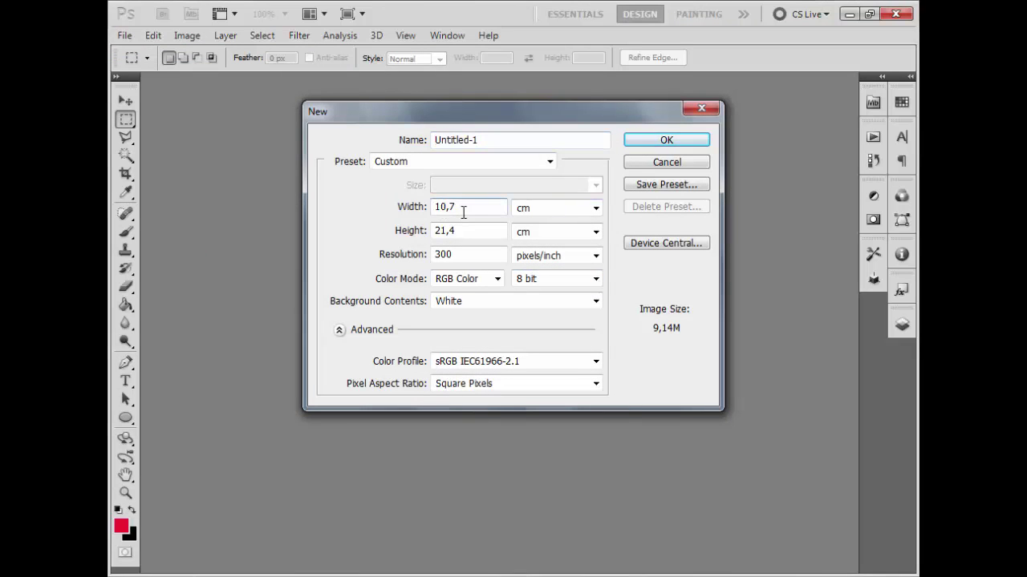
drag(463, 211, 270, 184)
text(10)
key(Tab)
text(1)
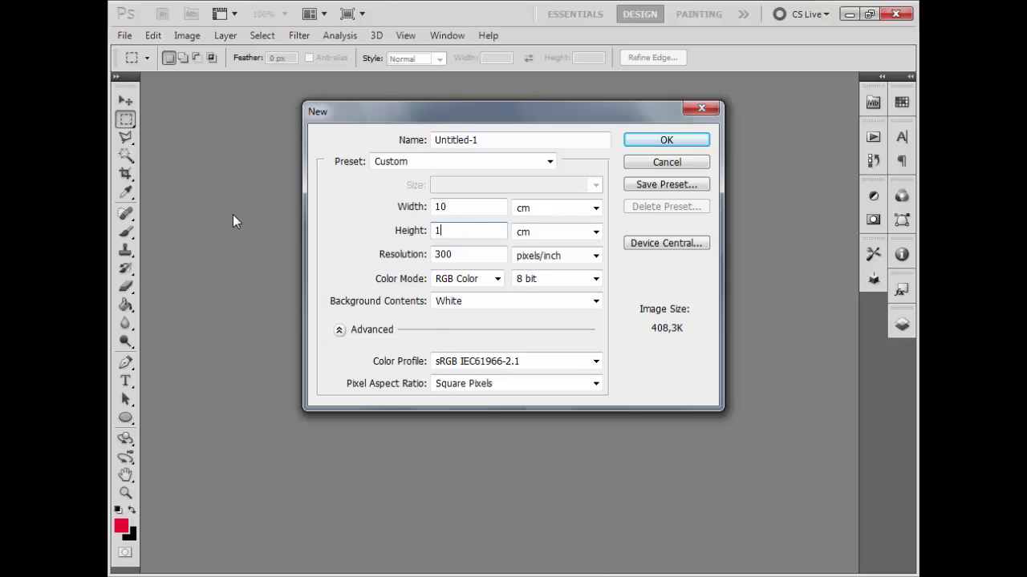
text(0)
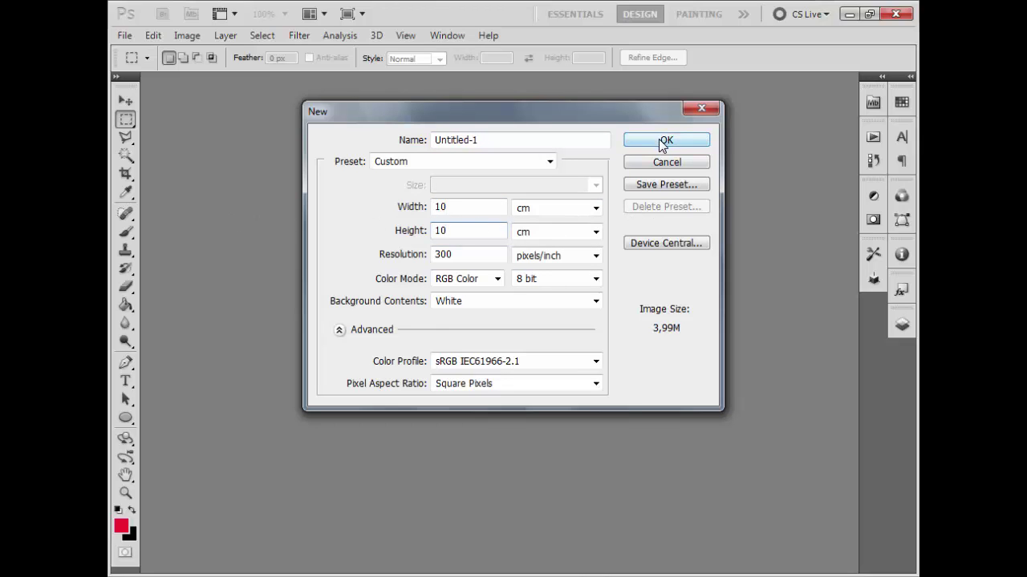
drag(458, 255, 415, 247)
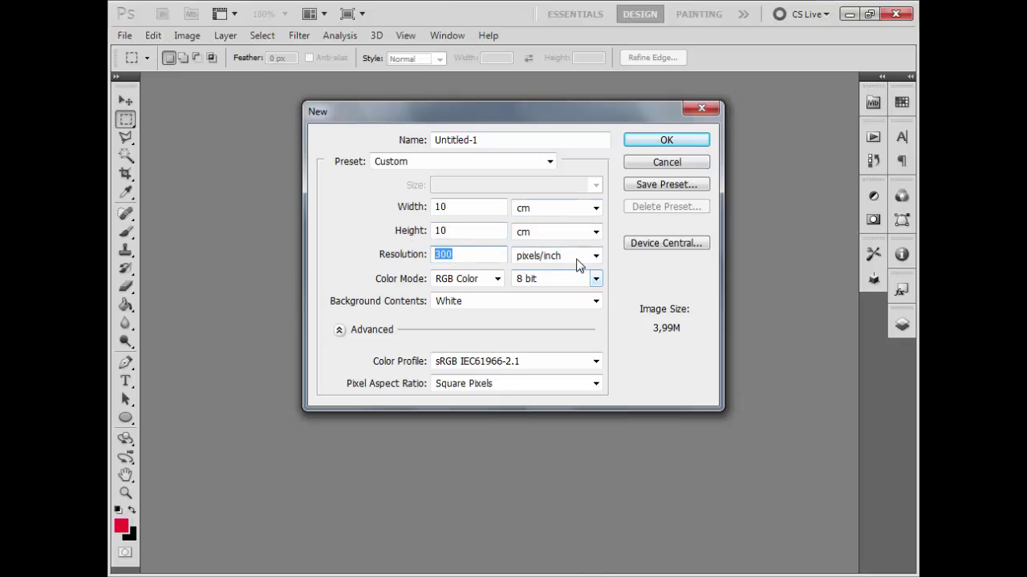
click(677, 138)
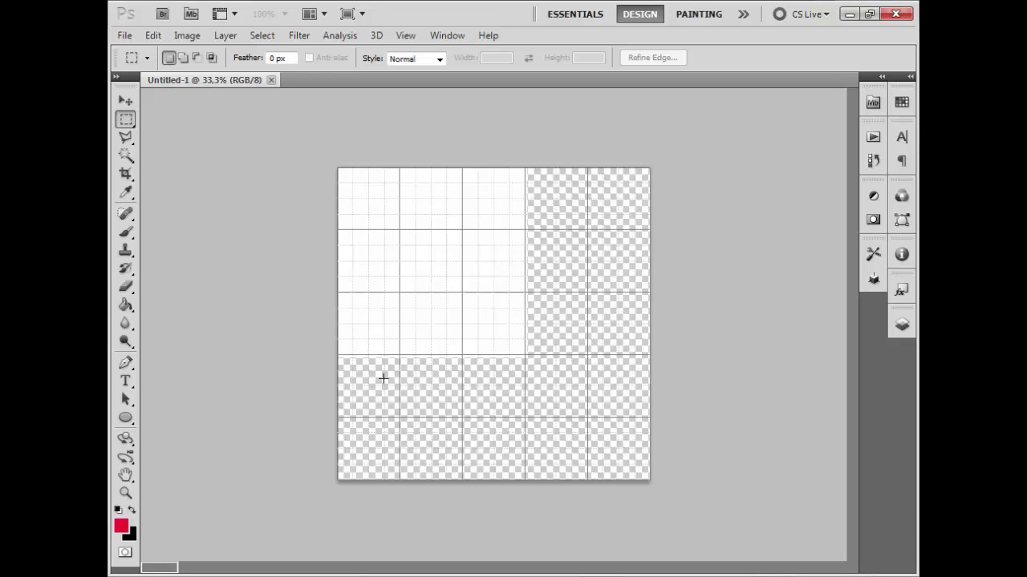
Turn off View > Extras to hide the grid and select the Move tool.
click(407, 35)
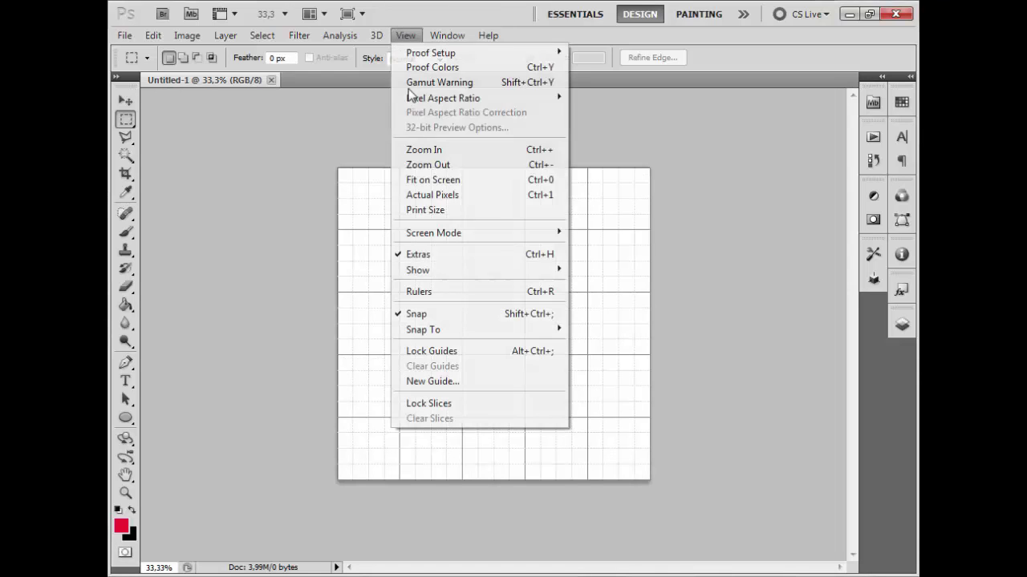
click(461, 251)
click(126, 100)
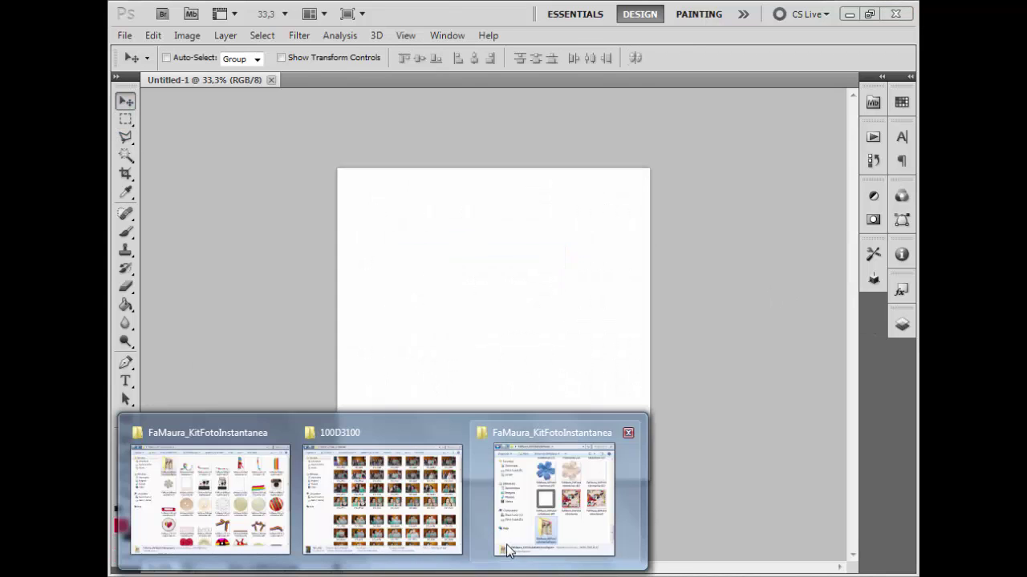
Open the FaMaura_KitFotoInstantaneaPapers folder and show the papers as extra-large thumbnails.
click(191, 499)
scroll(615, 328, down, 5)
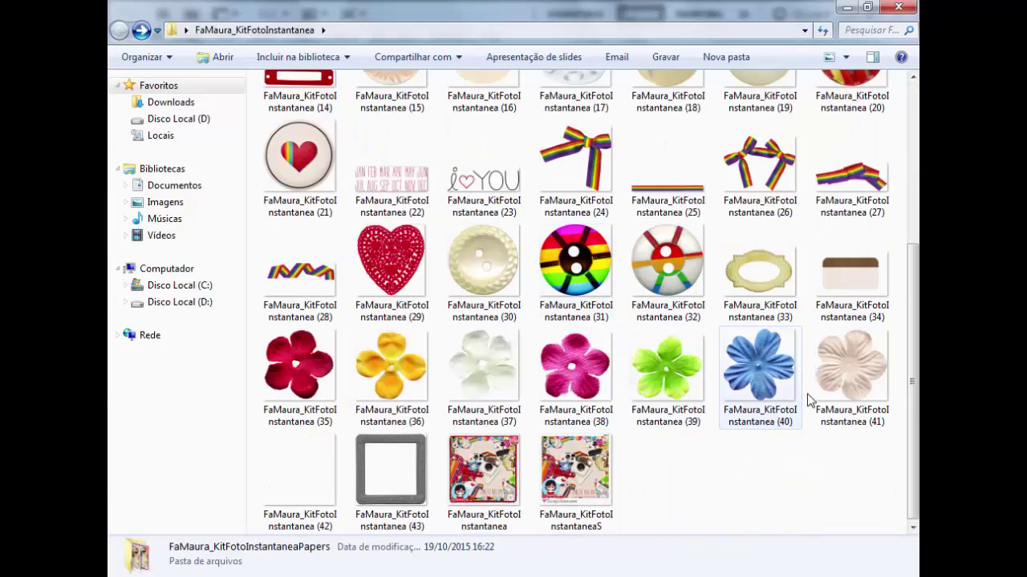
scroll(729, 412, up, 5)
double_click(292, 128)
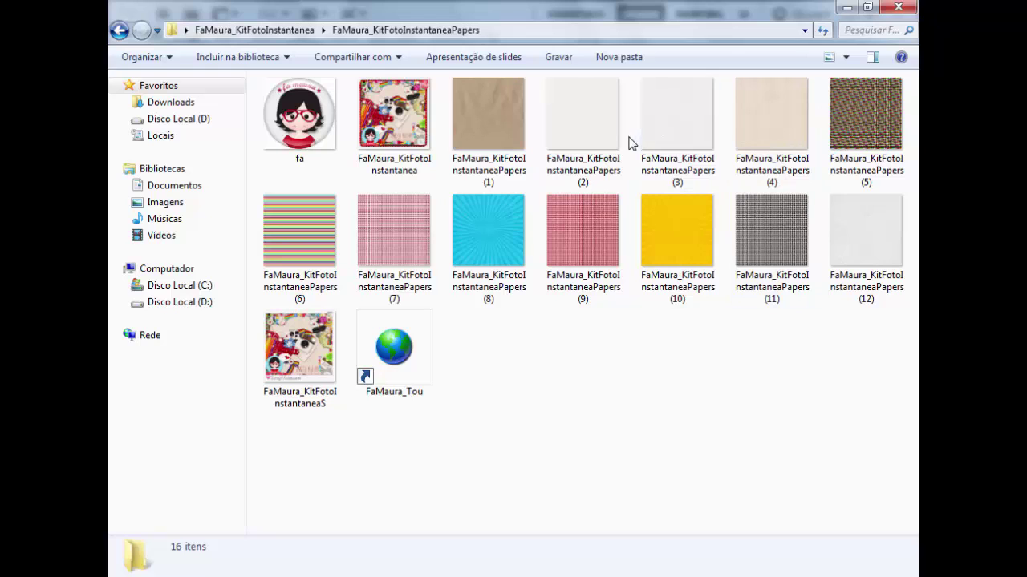
click(847, 57)
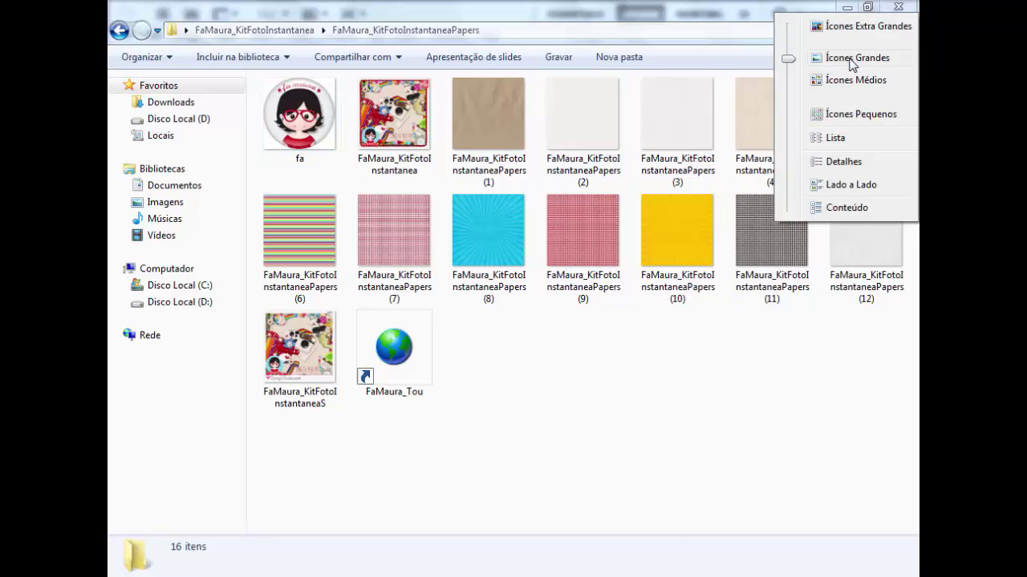
click(850, 29)
scroll(915, 168, down, 1)
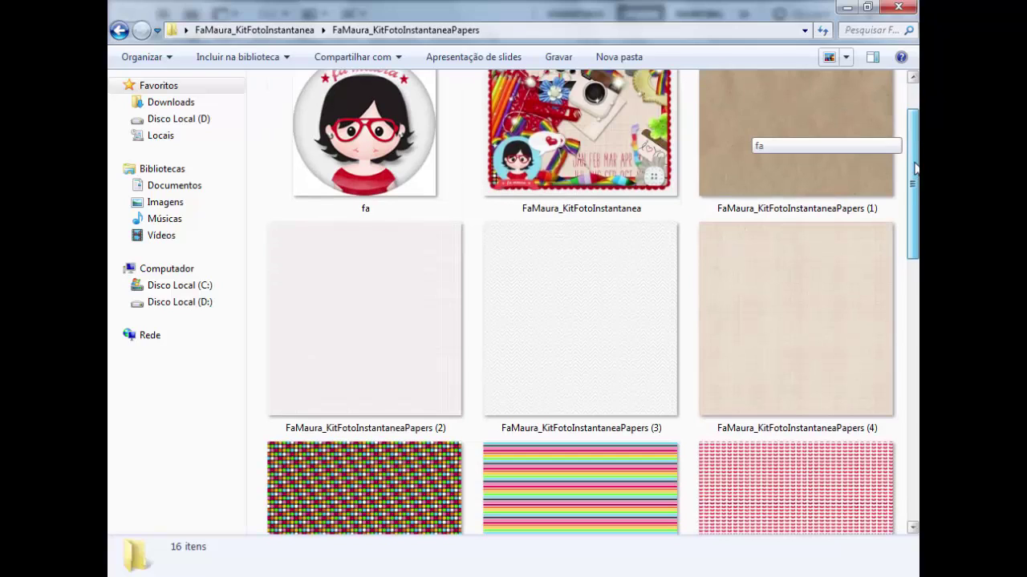
drag(915, 168, 897, 298)
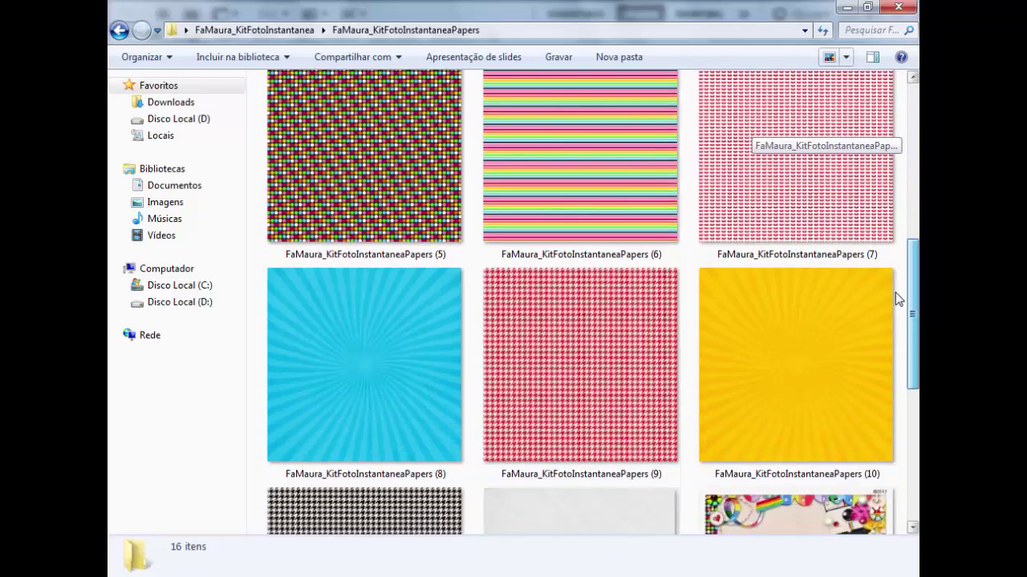
drag(897, 299, 898, 138)
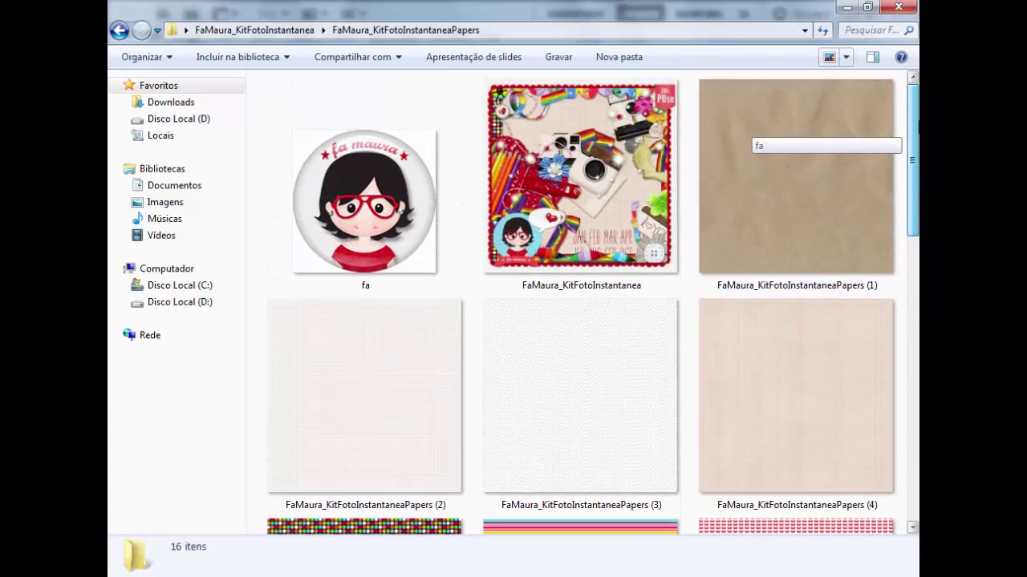
Open the beige grid paper FaMaura_KitFotoInstantaneaPapers (4) in Adobe Photoshop CS5.
click(800, 350)
click(618, 371)
click(431, 398)
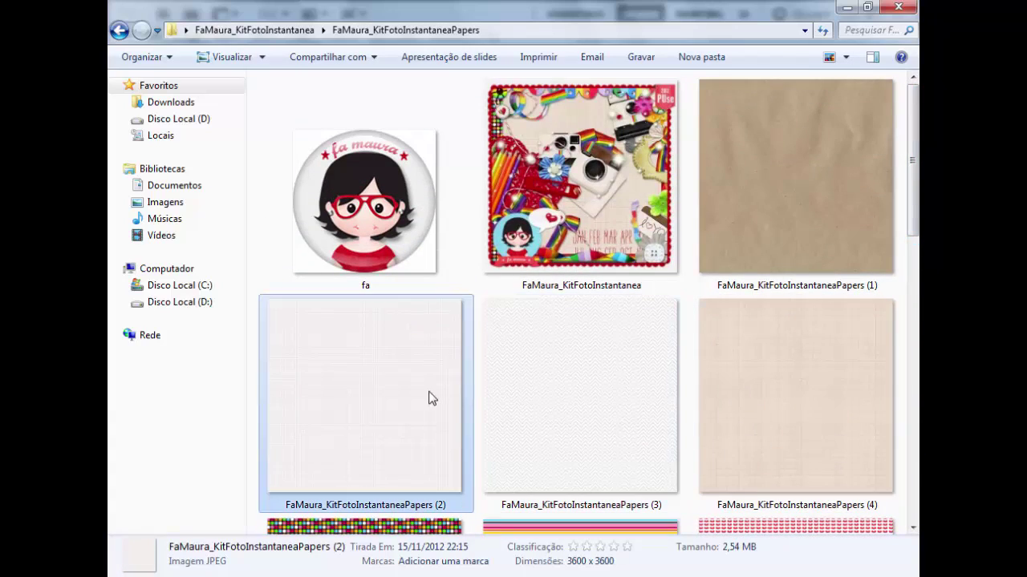
click(821, 421)
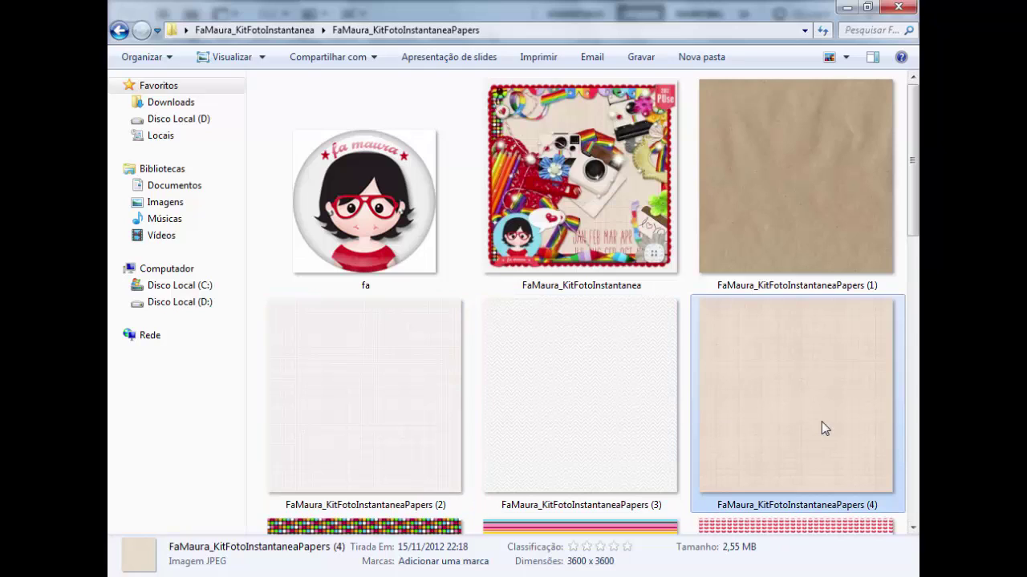
right_click(821, 422)
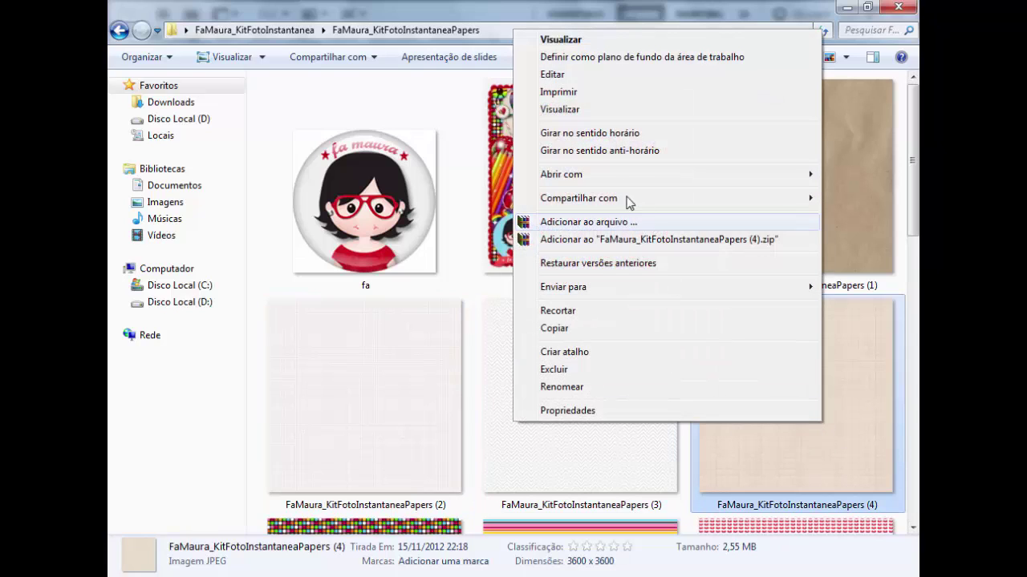
mouse_move(559, 174)
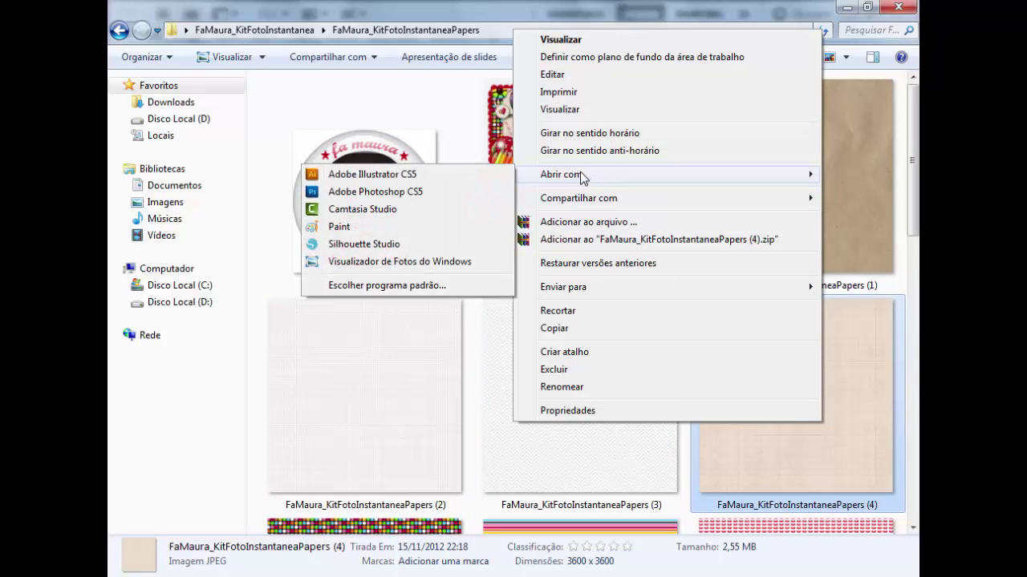
click(345, 193)
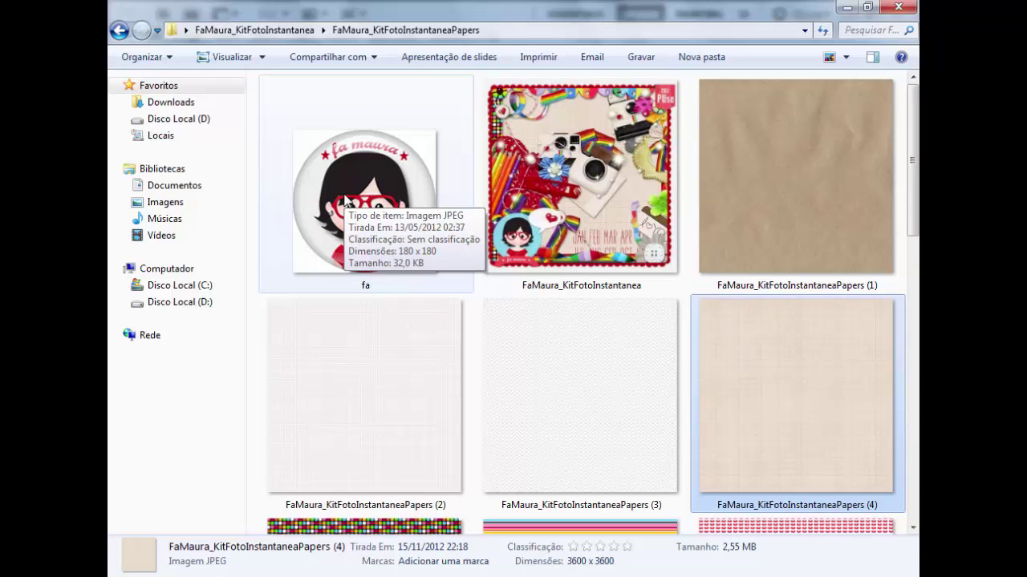
key(alt+Tab)
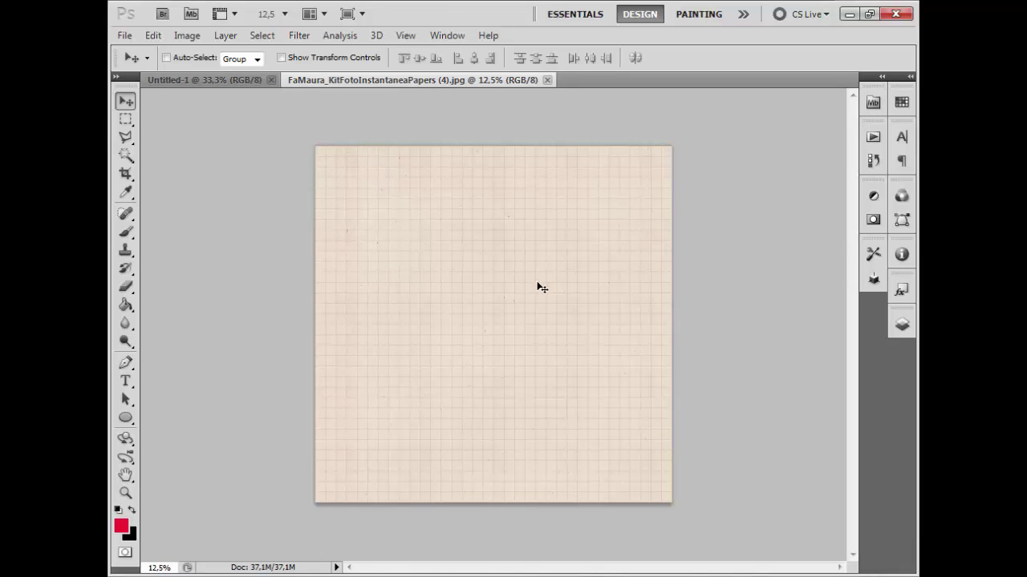
Select all of the beige grid paper and drag it onto Untitled-1 as Layer 1.
key(ctrl+plus)
key(ctrl+plus)
key(ctrl+plus)
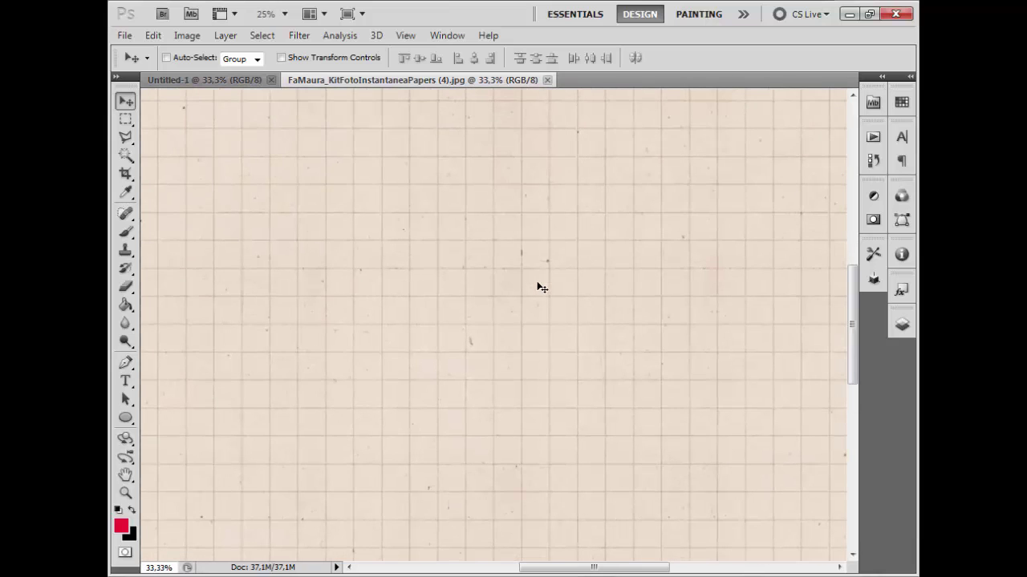
key(ctrl+minus)
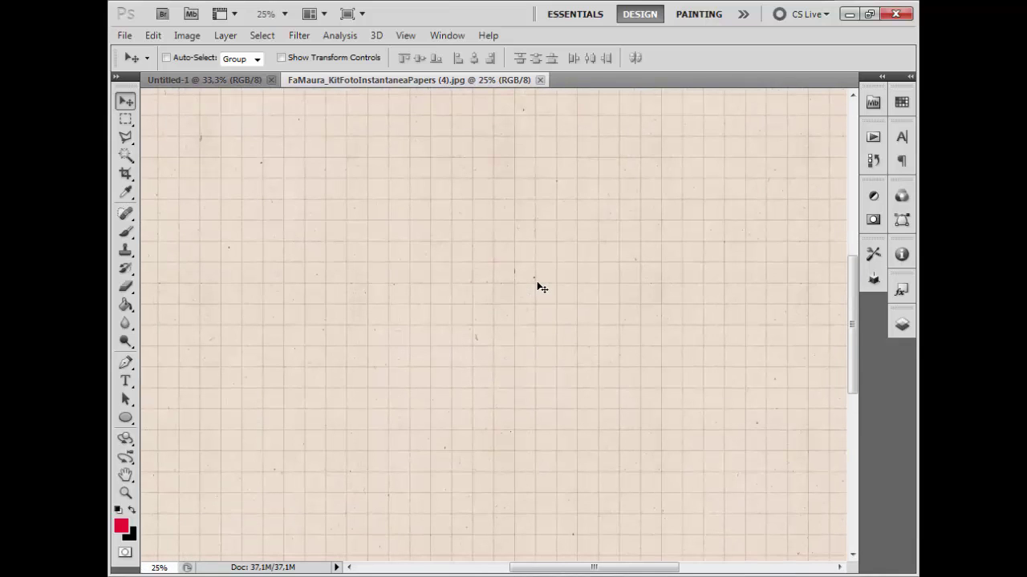
key(ctrl+minus)
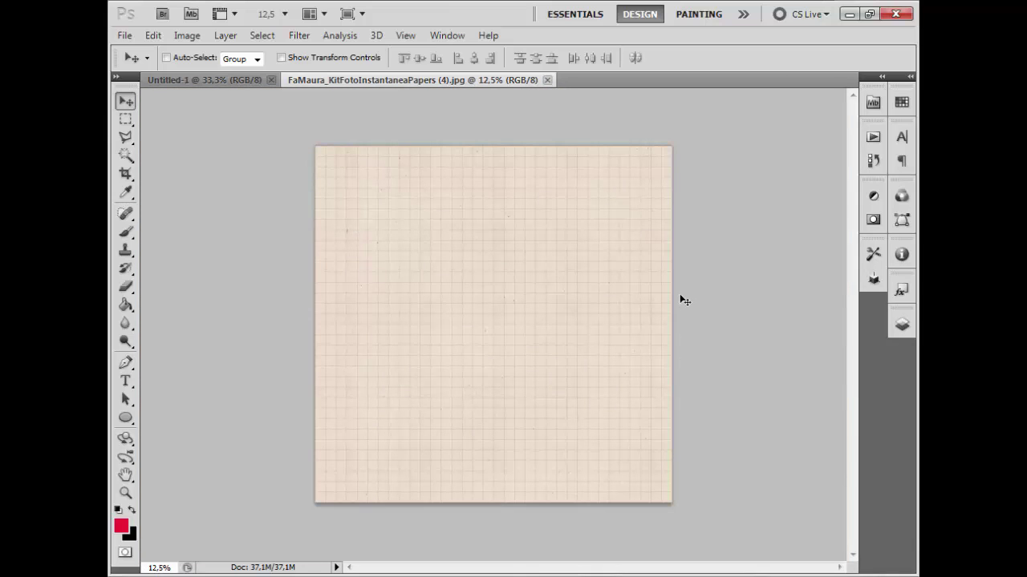
key(ctrl+a)
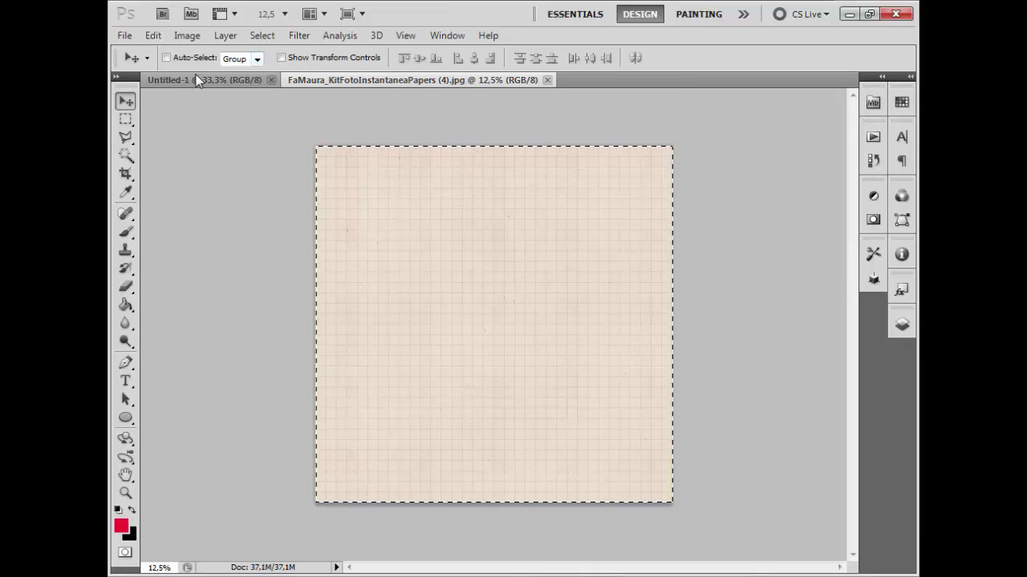
click(156, 80)
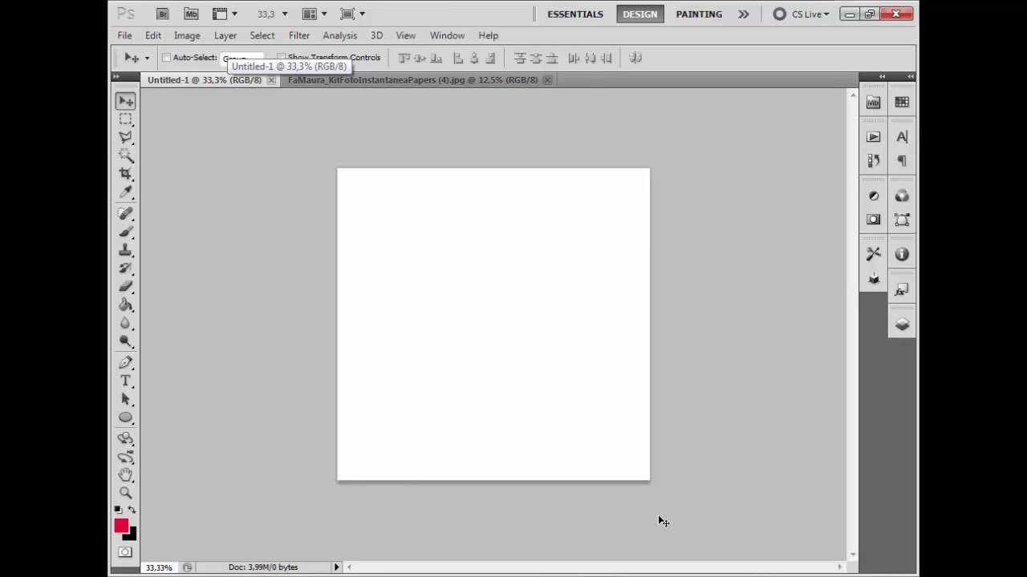
drag(658, 517, 658, 517)
mouse_move(557, 438)
mouse_down()
mouse_move(603, 404)
mouse_move(461, 381)
mouse_up()
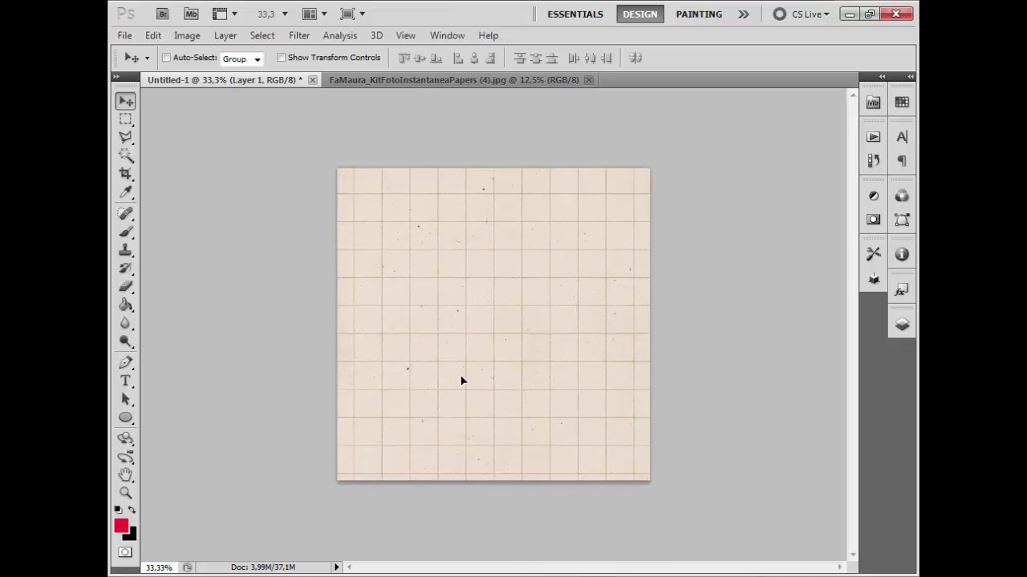
Free-transform the grid paper layer down to about 49% of its size.
key(ctrl+minus)
key(ctrl+minus)
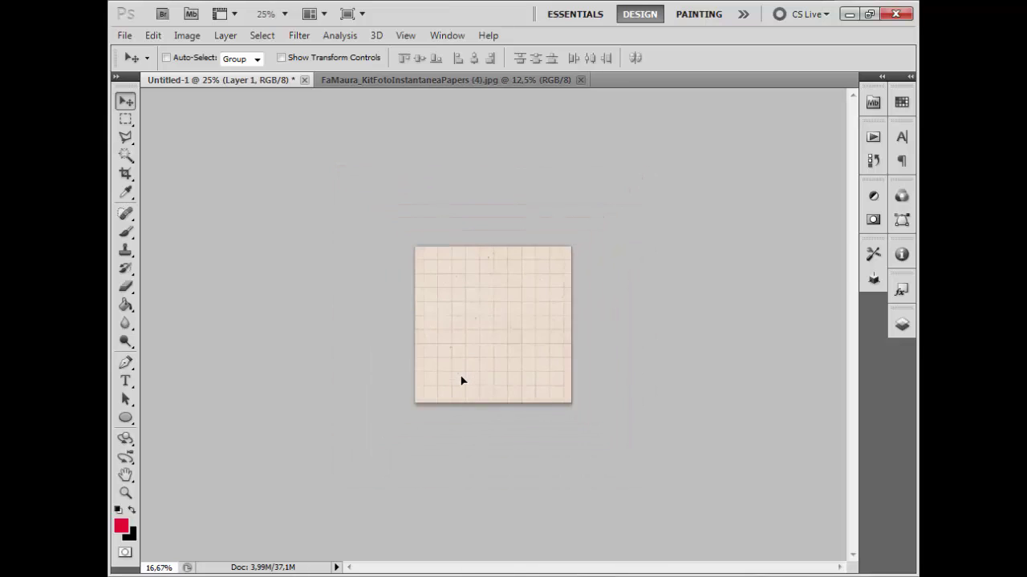
key(ctrl+minus)
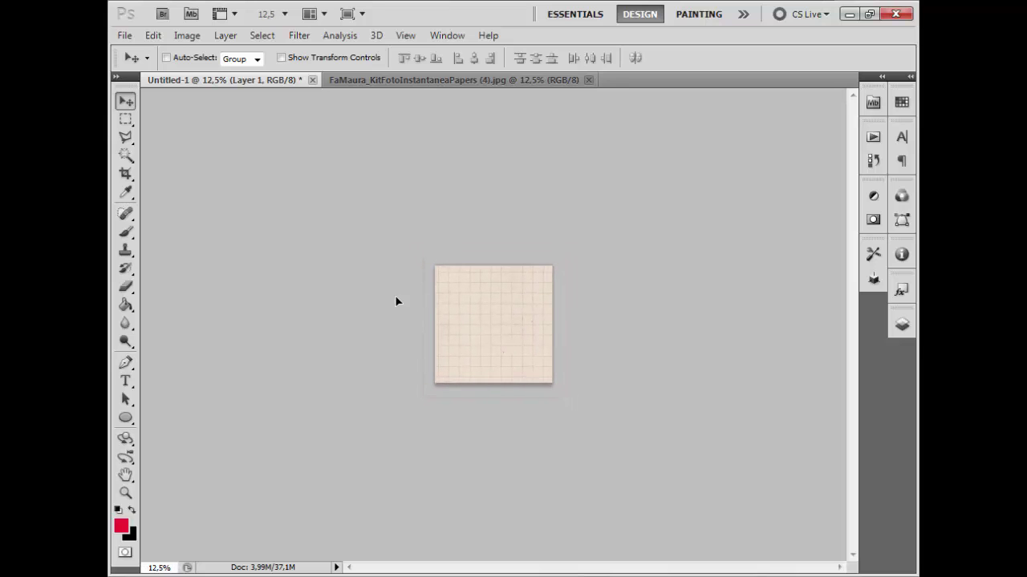
key(ctrl+t)
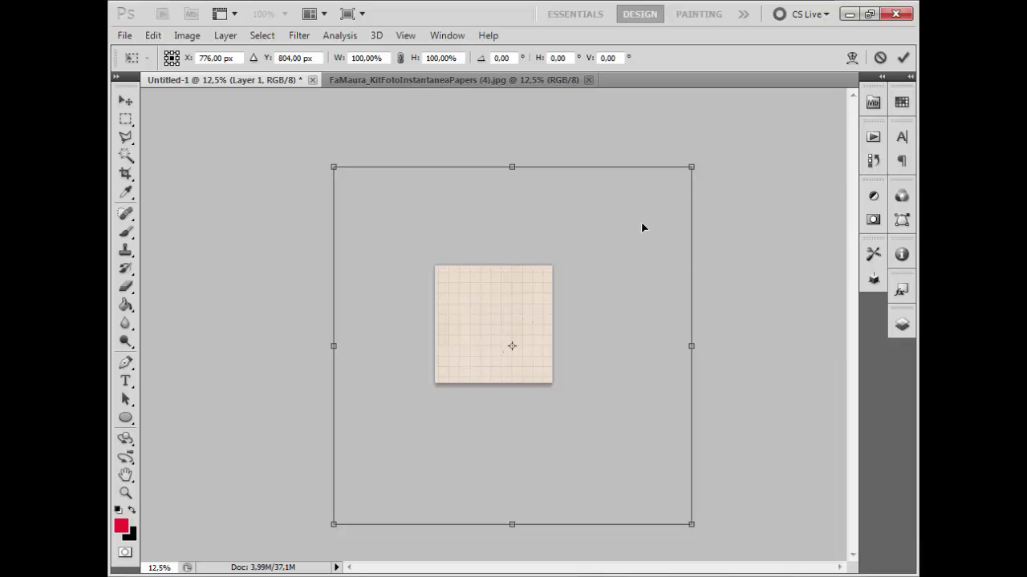
key(ctrl+plus)
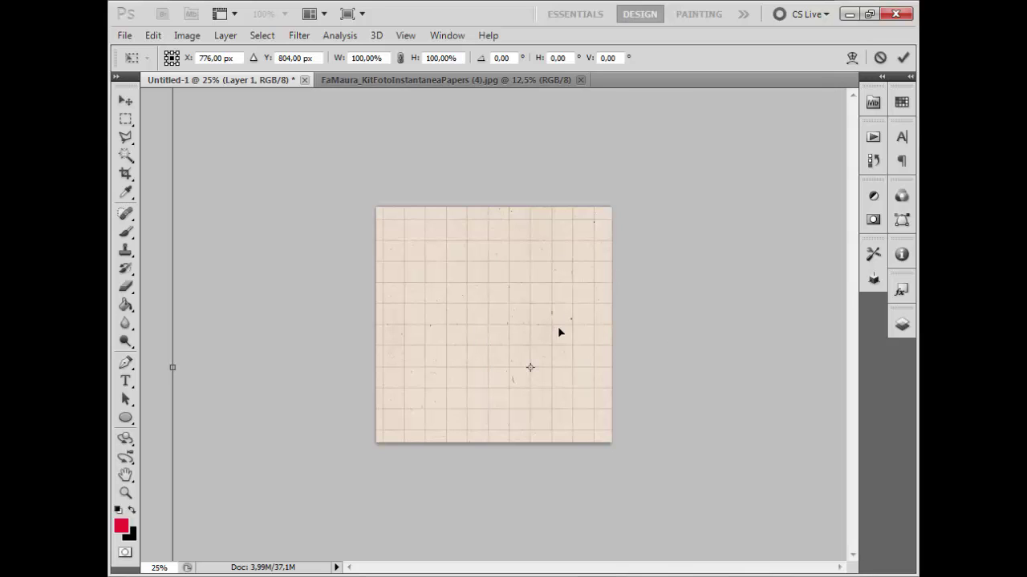
key(ctrl+minus)
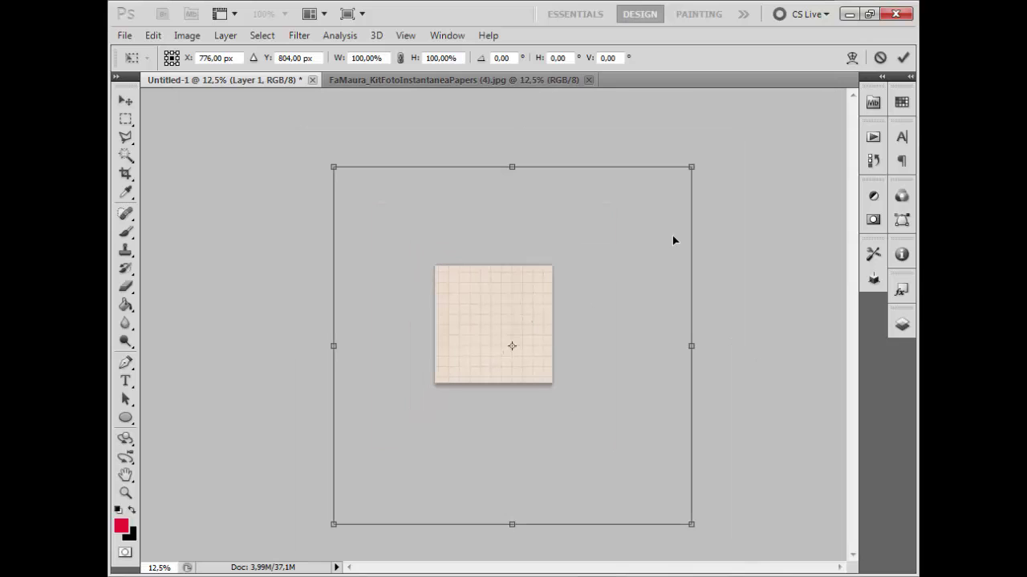
key(Return)
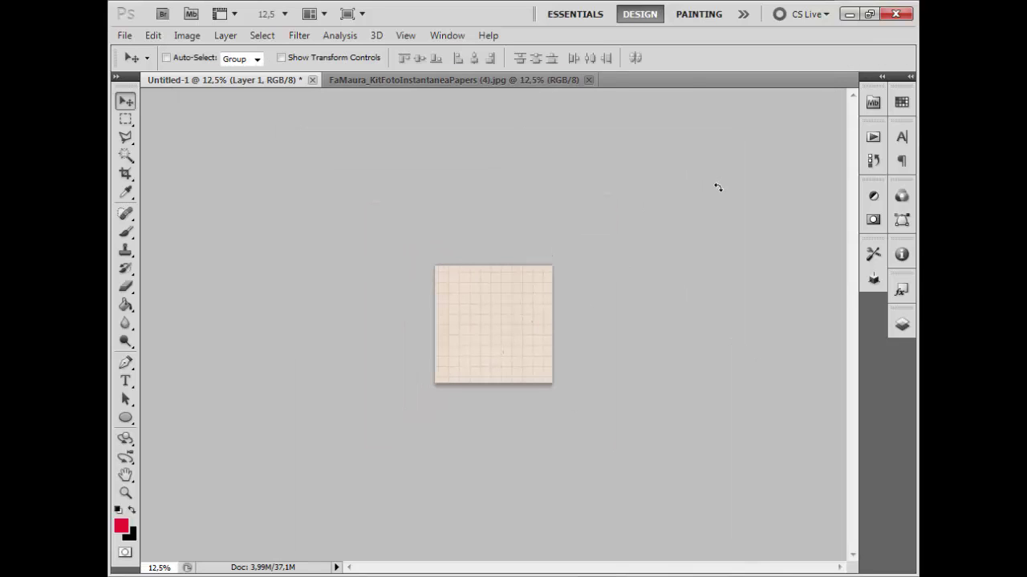
key(ctrl+t)
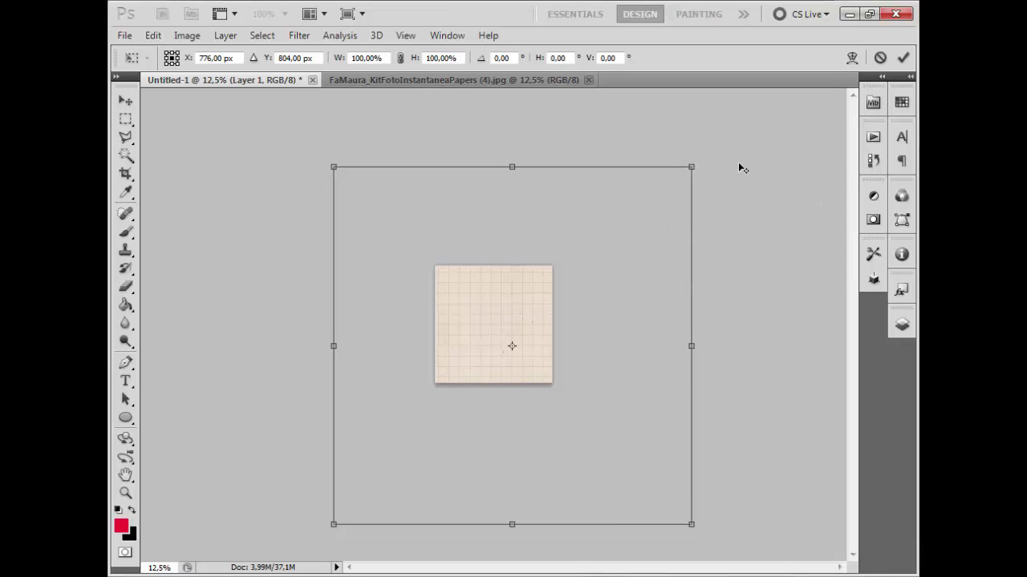
drag(690, 167, 554, 228)
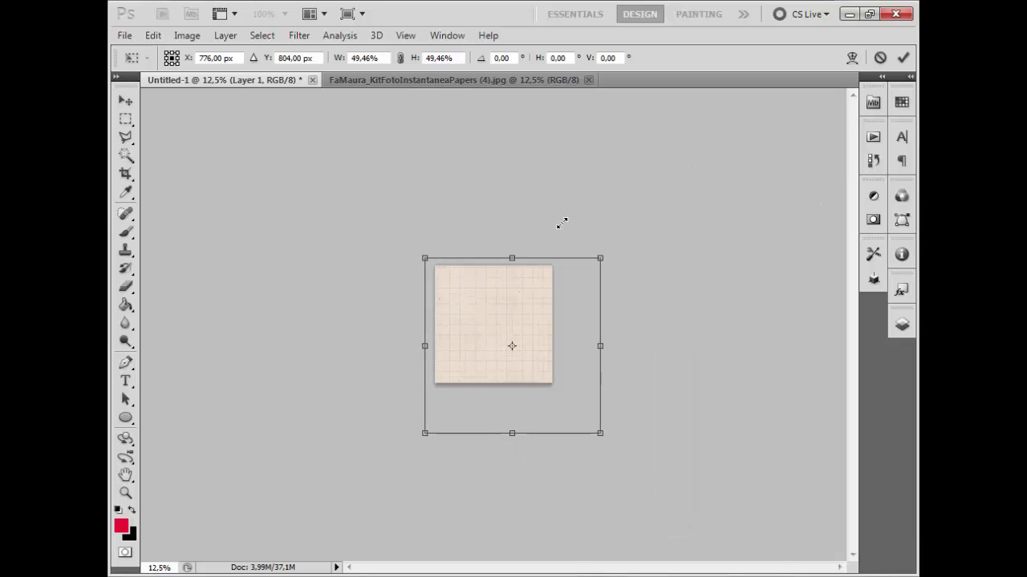
key(Return)
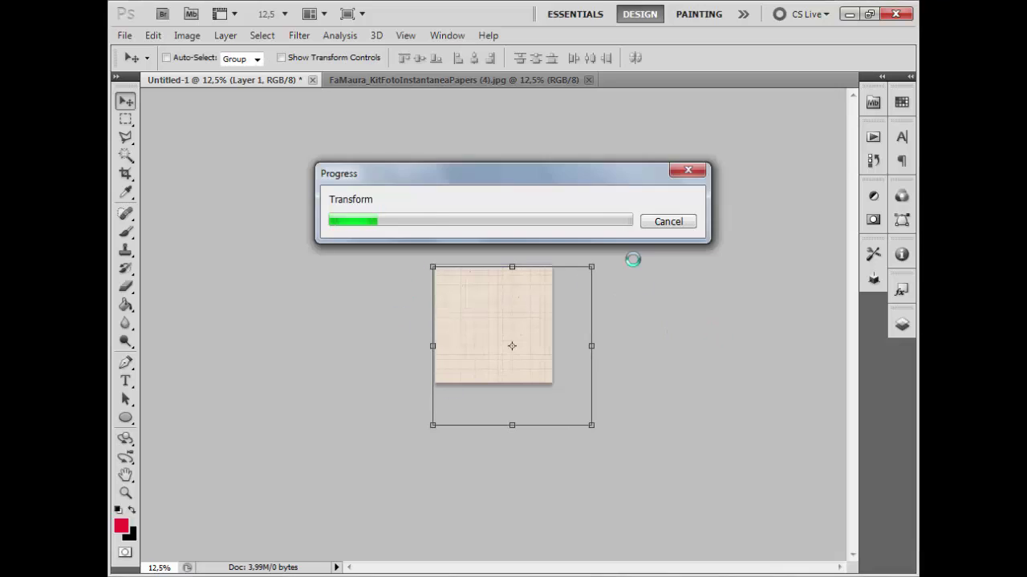
key(ctrl+plus)
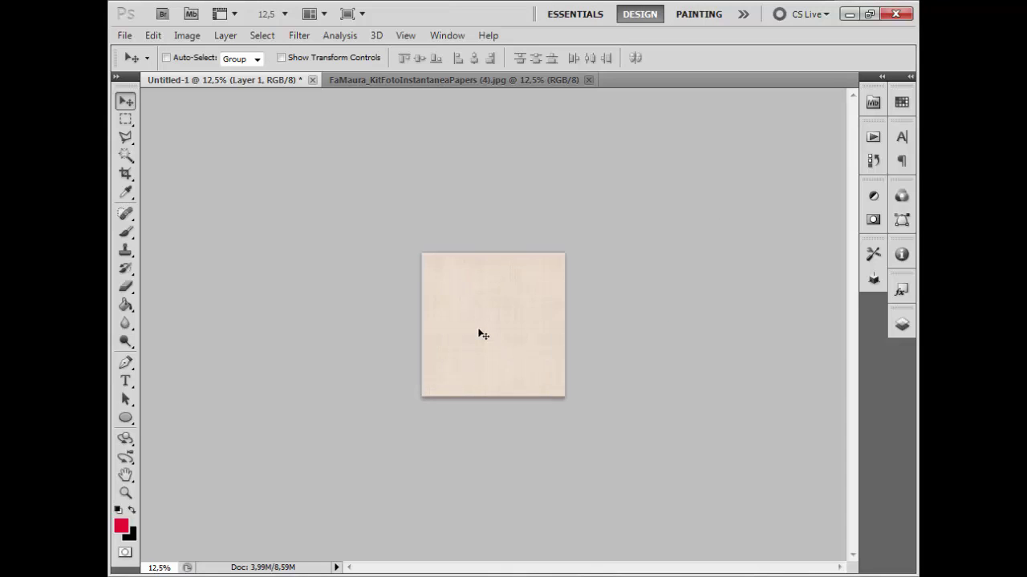
key(ctrl+plus)
key(ctrl+plus)
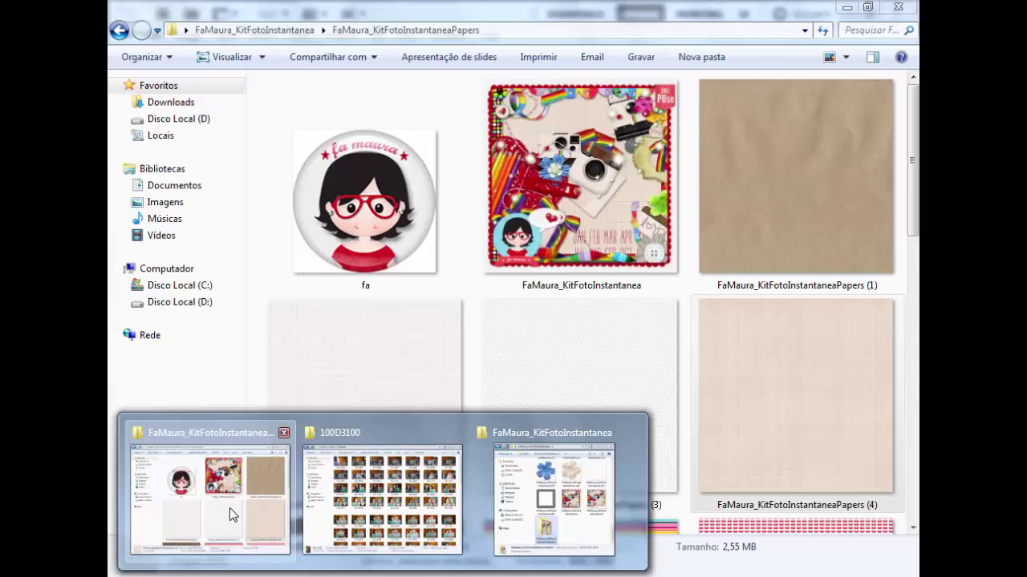
Open the month-names image FaMaura_KitFotoInstantanea (22).png in Photoshop CS5.
click(553, 499)
click(415, 271)
right_click(415, 271)
mouse_move(176, 329)
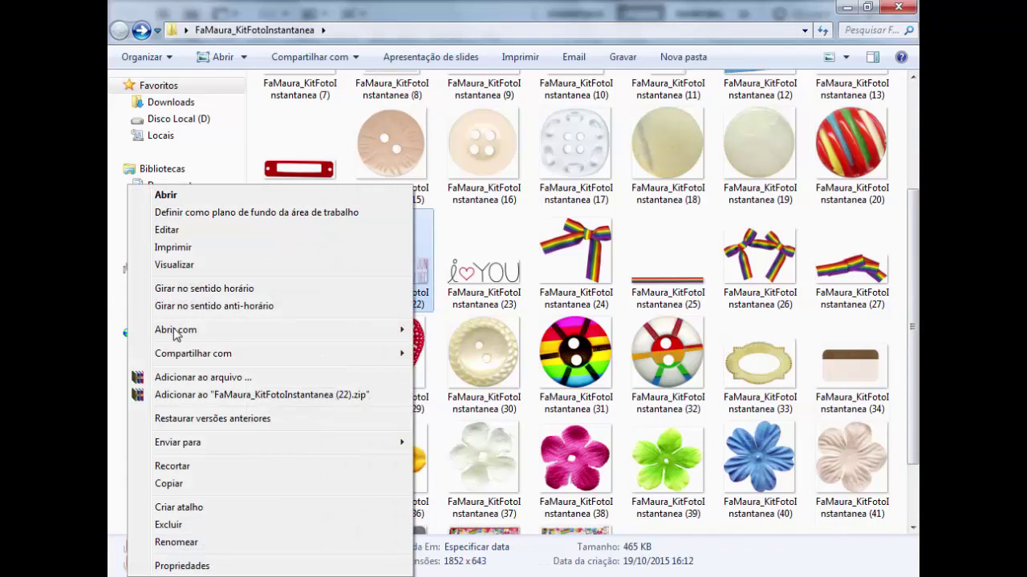
click(533, 348)
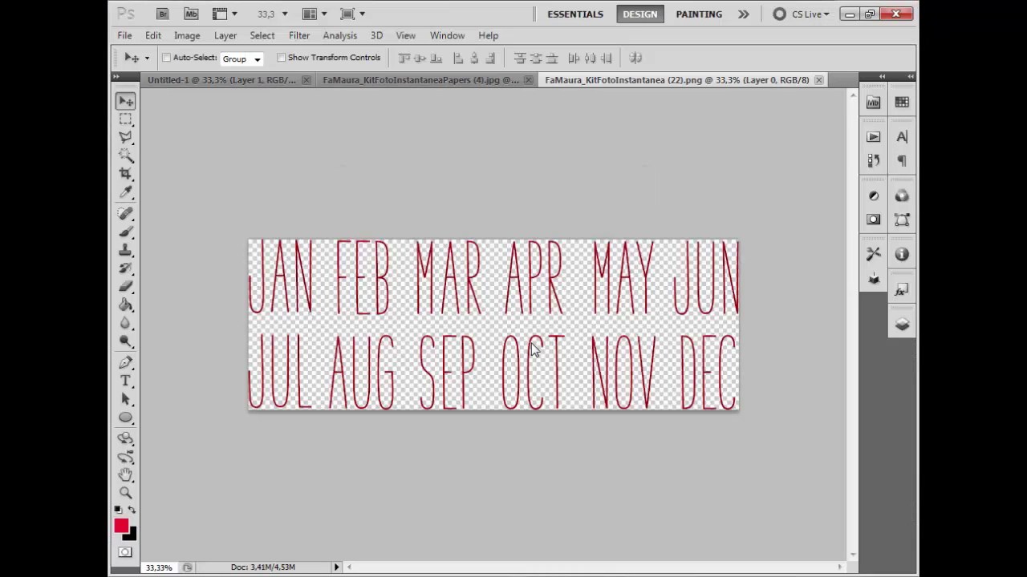
Paste the JAN–DEC month names onto the Untitled-1 card as Layer 2.
key(ctrl+a)
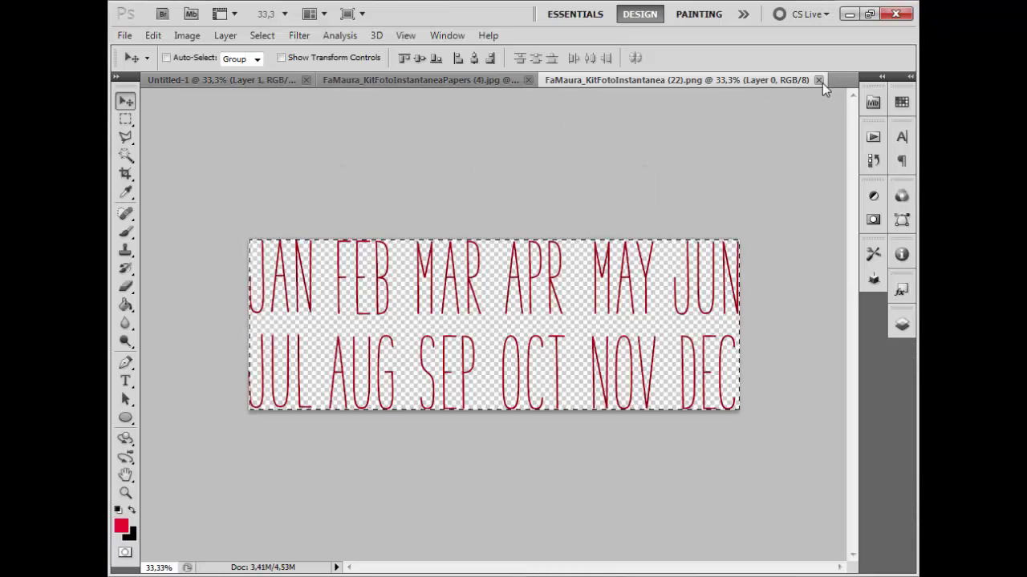
click(818, 80)
key(ctrl+v)
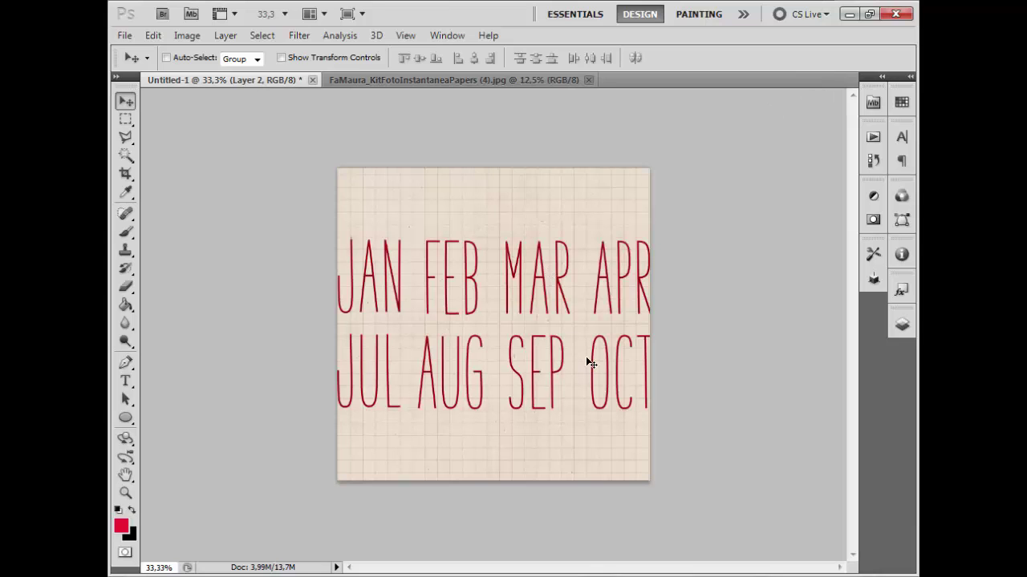
Shrink the month text to about 30% and move it to the bottom-right corner.
key(ctrl+t)
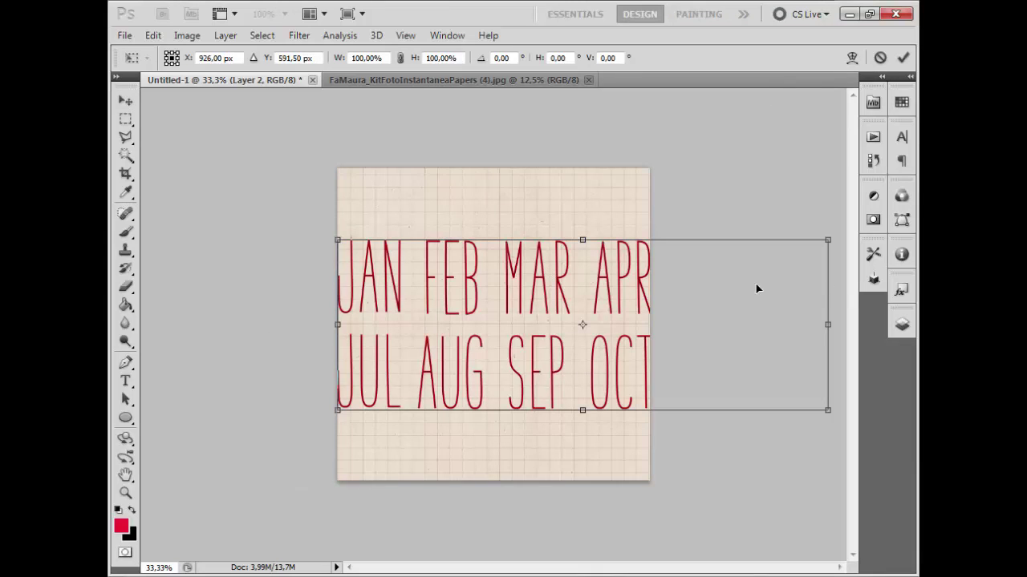
click(901, 324)
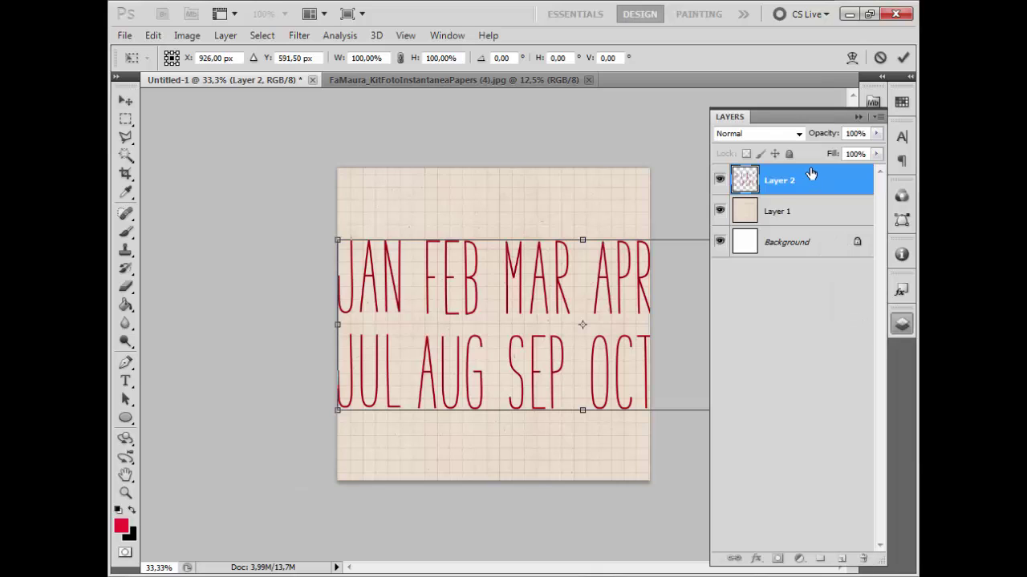
click(857, 117)
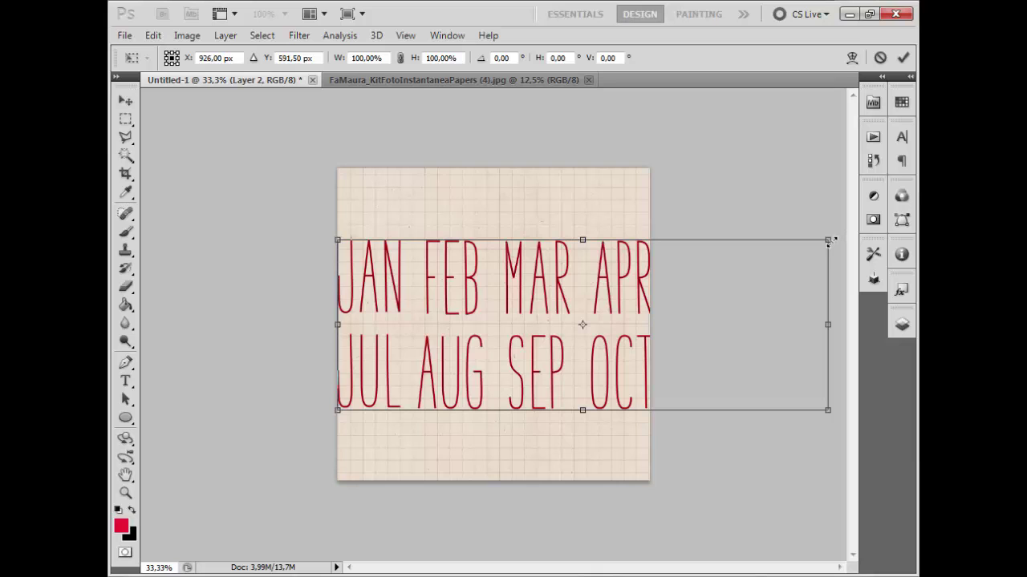
drag(827, 240, 658, 298)
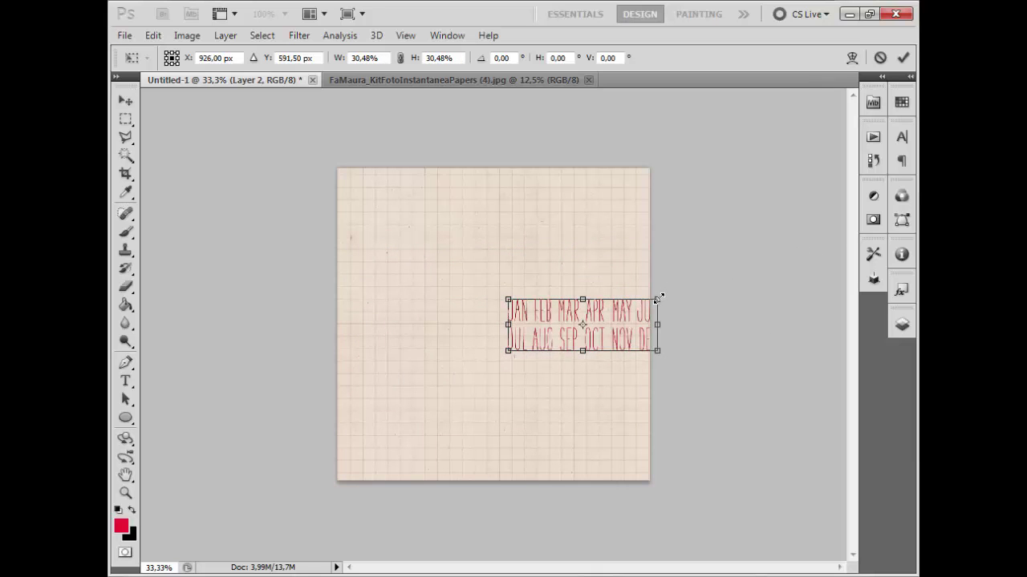
key(Return)
mouse_move(631, 330)
mouse_down()
mouse_move(600, 451)
mouse_move(613, 449)
mouse_up()
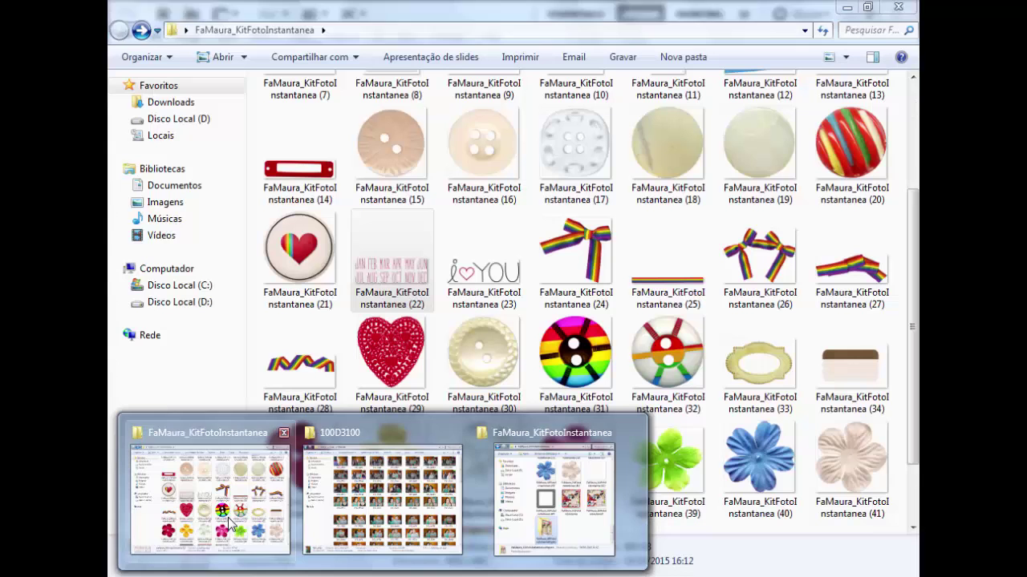
click(206, 489)
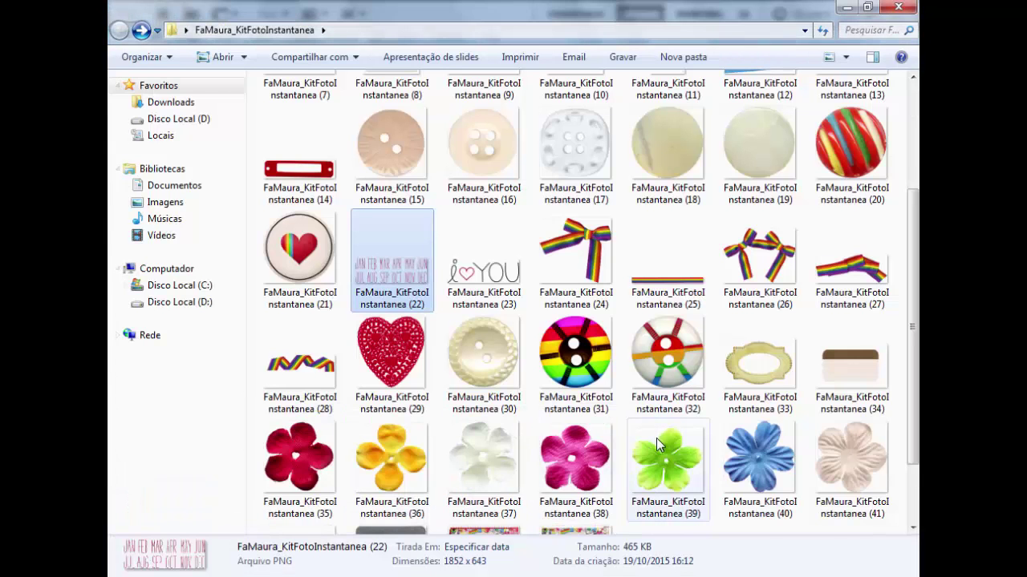
Open the I ♥ YOU element FaMaura_KitFotoInstantanea (23).png in Photoshop CS5.
mouse_move(913, 327)
mouse_down()
mouse_move(912, 382)
mouse_move(913, 222)
mouse_move(912, 242)
mouse_up()
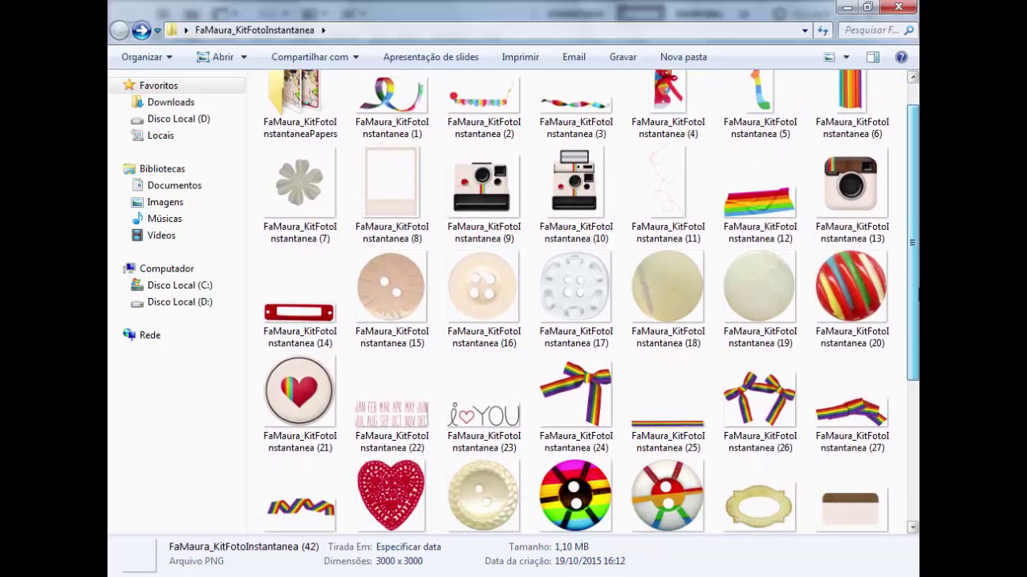
right_click(462, 392)
mouse_move(235, 158)
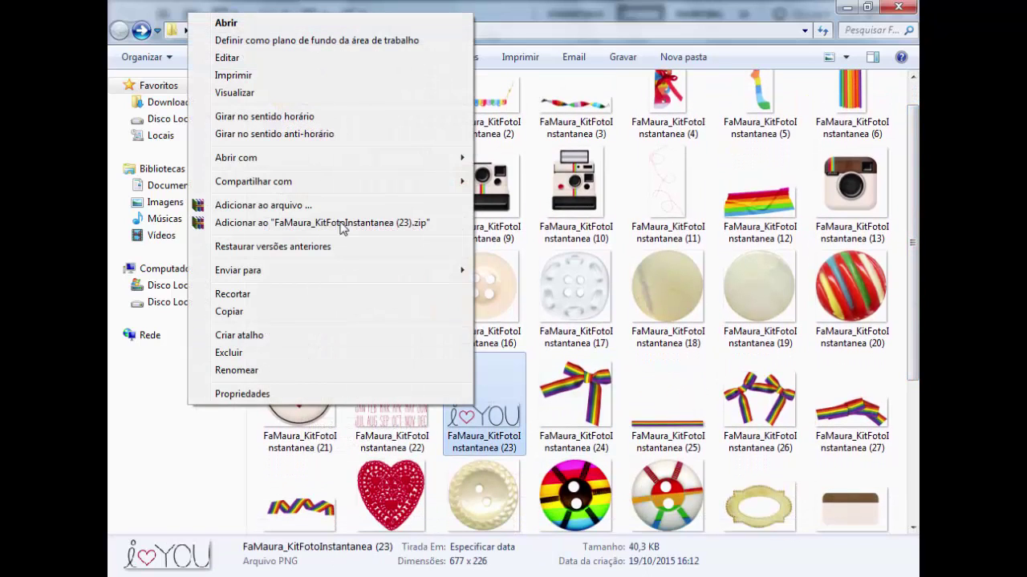
click(620, 174)
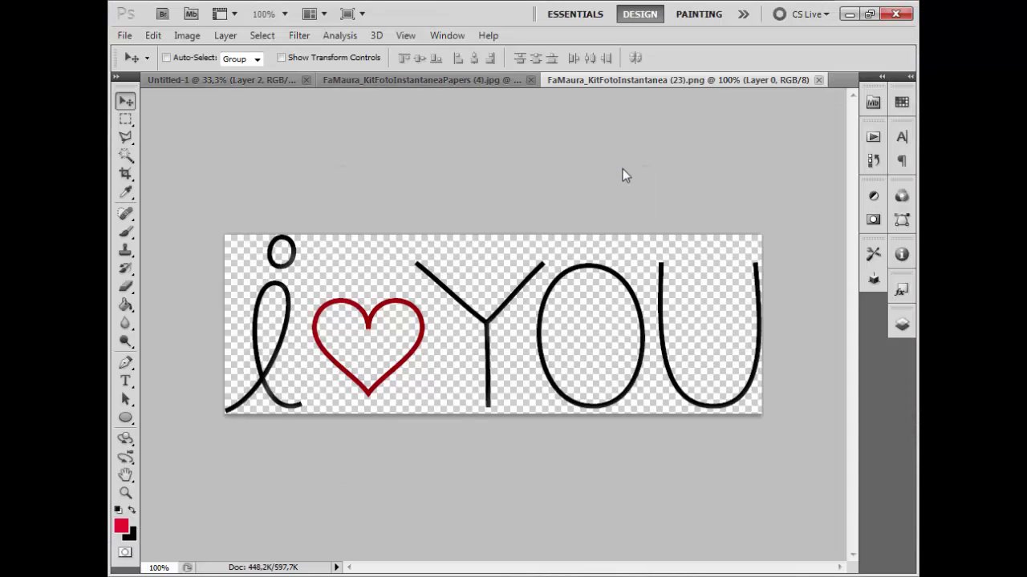
Paste the I ♥ YOU artwork into Untitled-1 as Layer 3 at top-left.
key(ctrl+a)
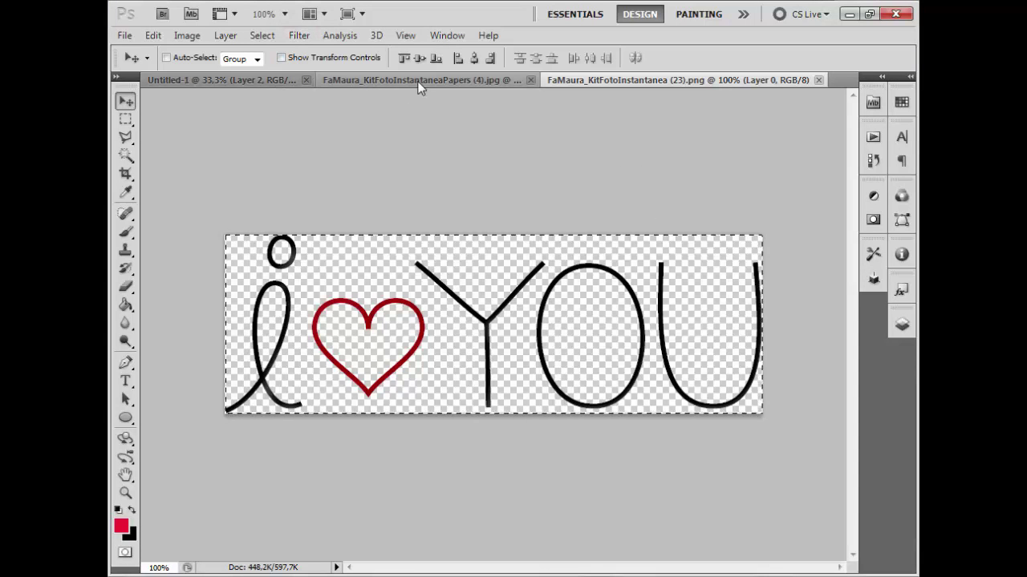
click(535, 80)
click(582, 80)
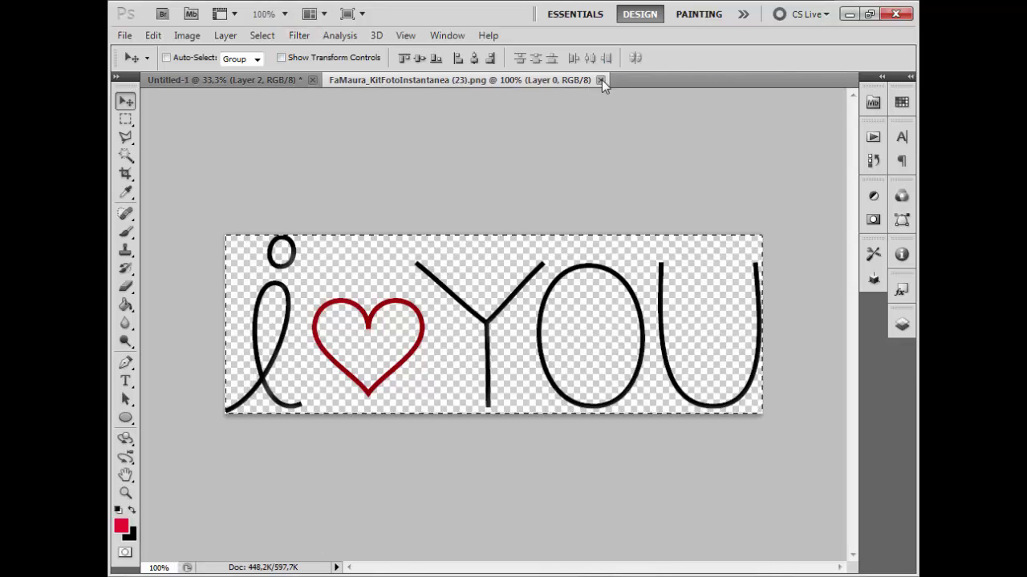
click(600, 81)
key(ctrl+v)
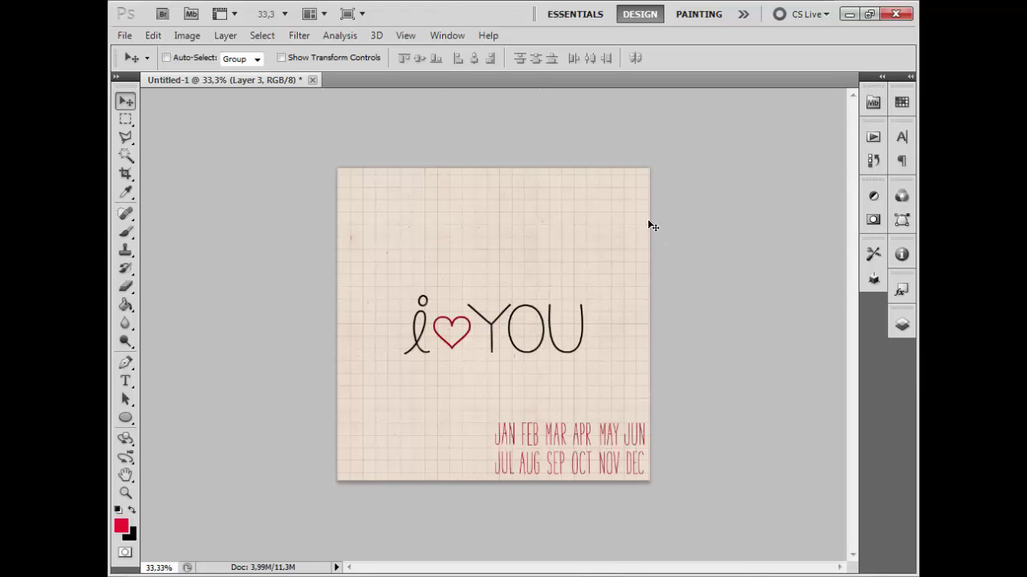
drag(511, 337, 458, 218)
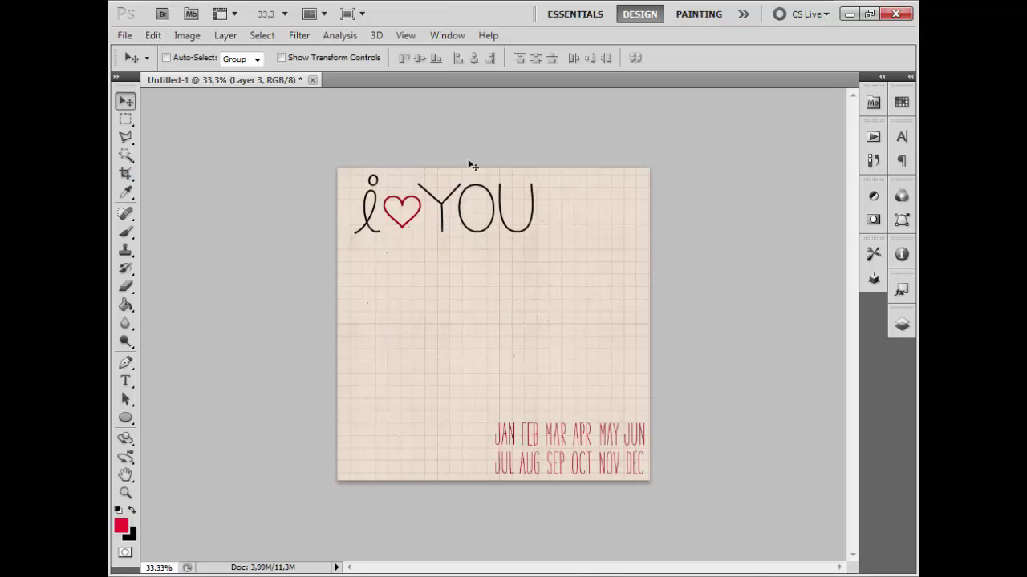
Select the red heart with a Polygonal Lasso outline.
click(125, 136)
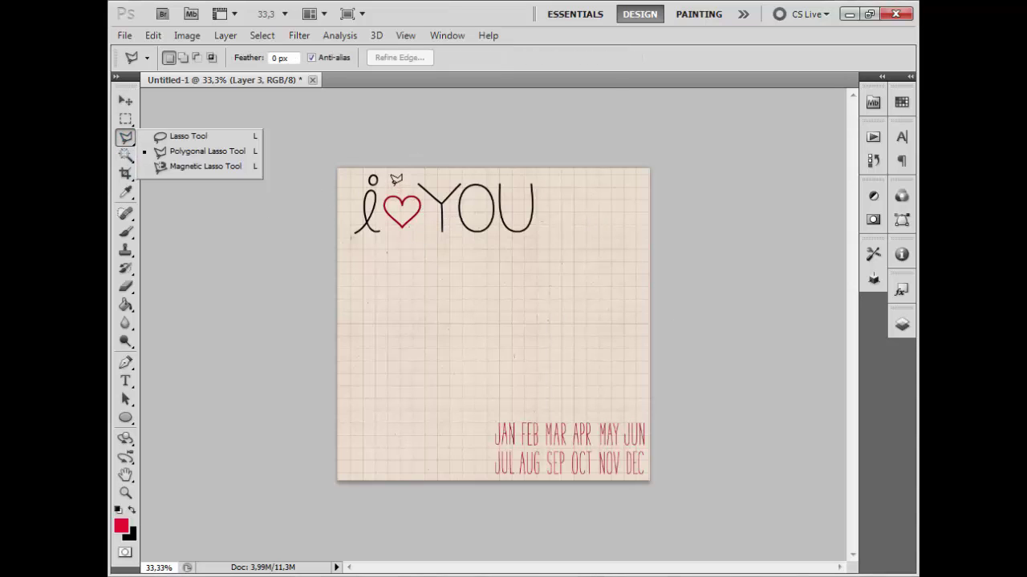
click(409, 191)
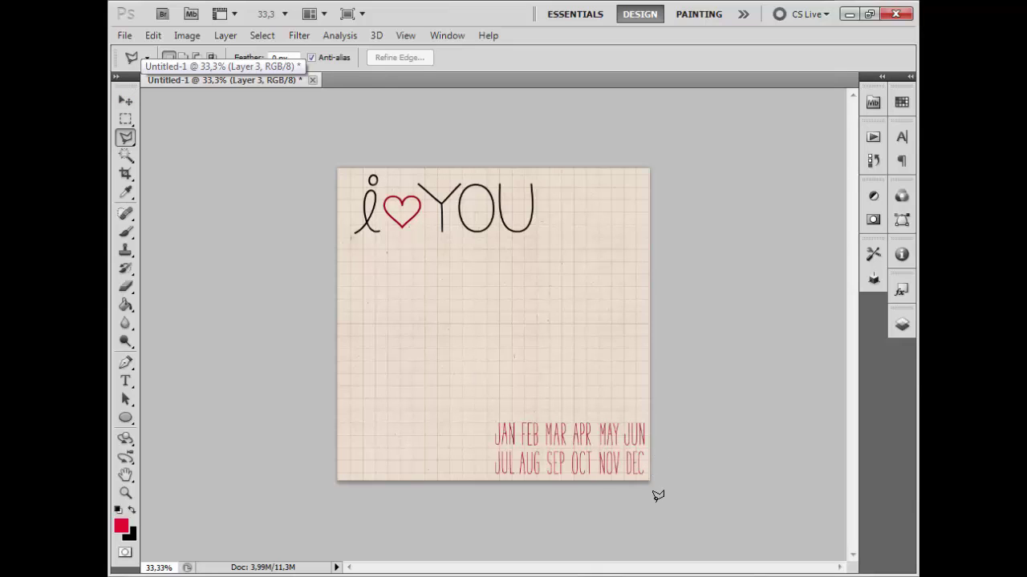
click(126, 100)
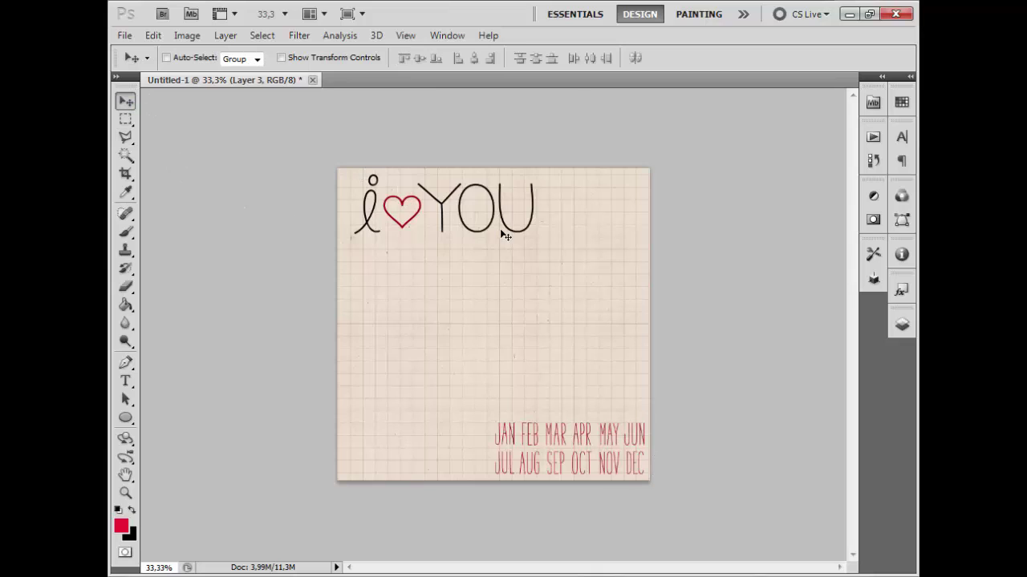
drag(126, 137, 167, 158)
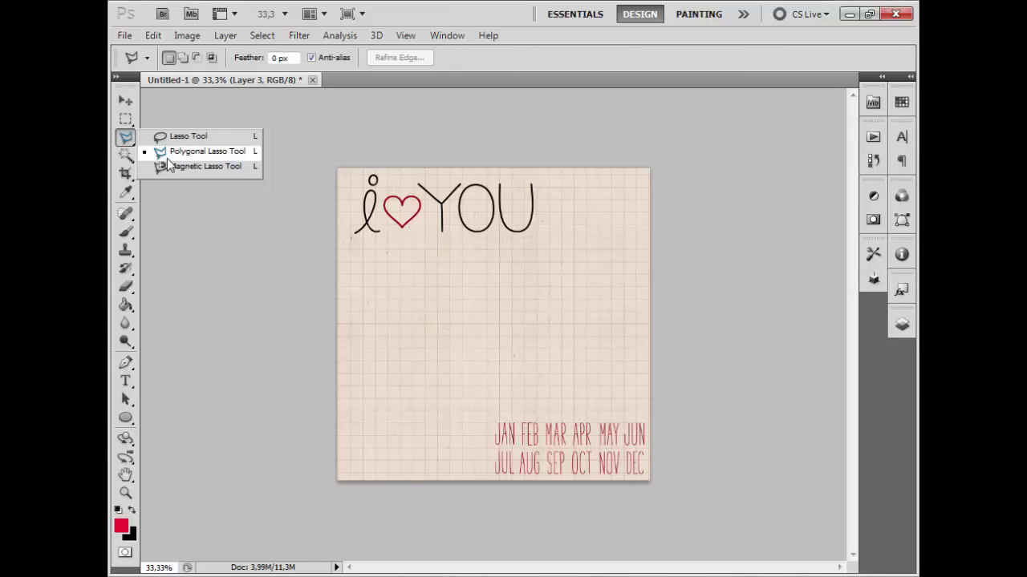
click(162, 150)
click(420, 242)
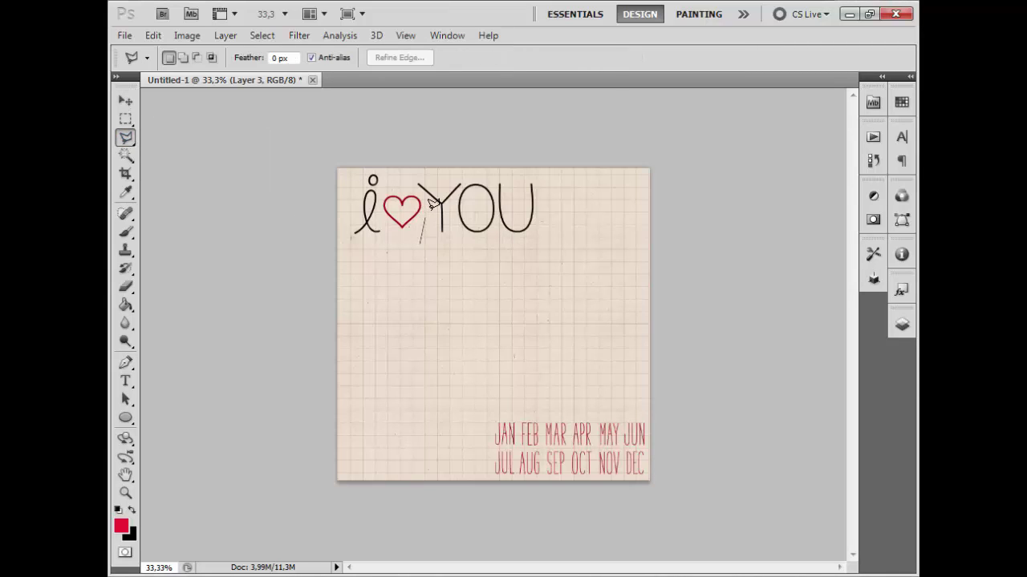
click(430, 205)
click(402, 186)
click(378, 208)
double_click(401, 225)
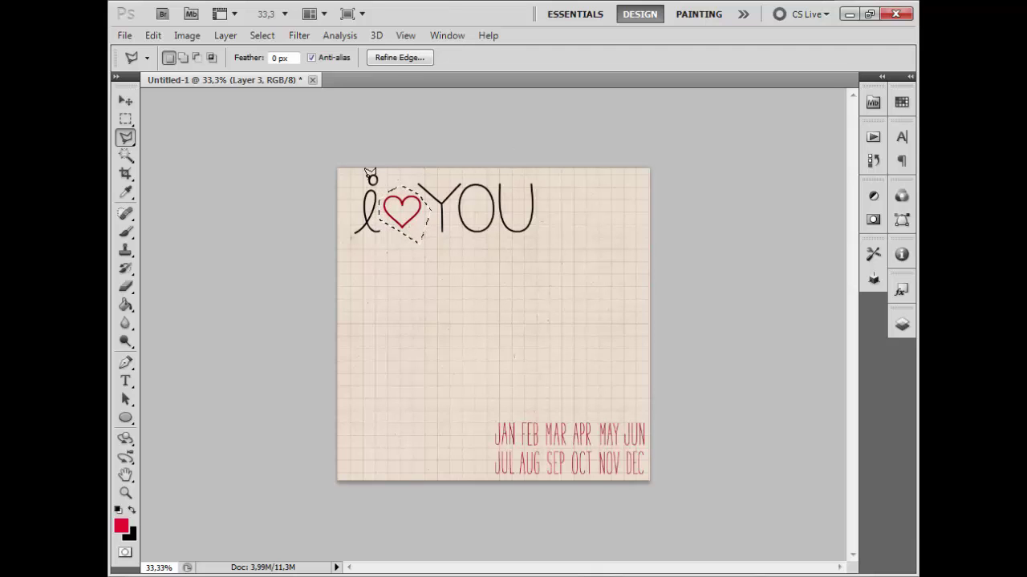
Copy the heart onto a new layer and place it beside DEC at bottom-right.
click(126, 101)
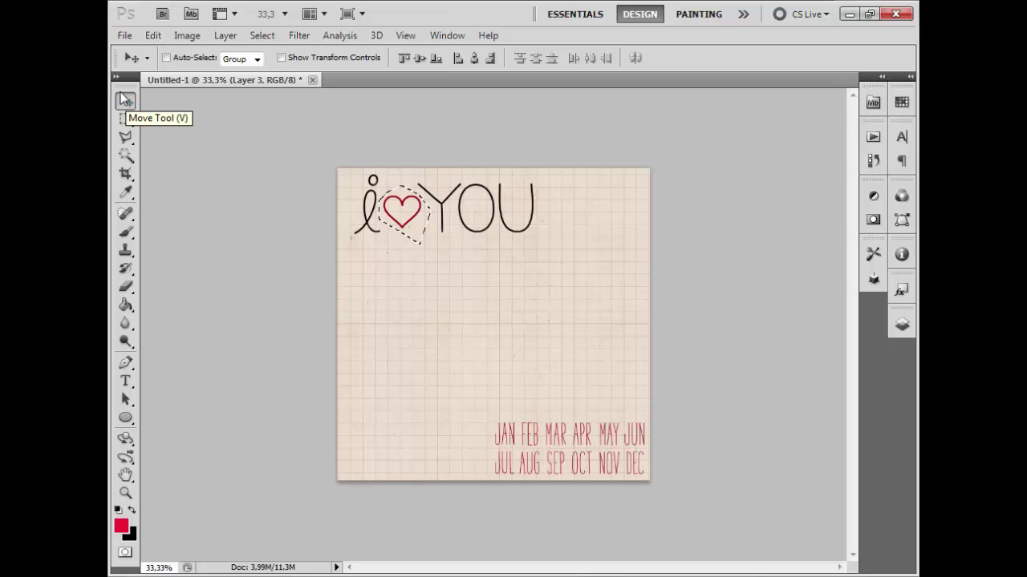
click(126, 101)
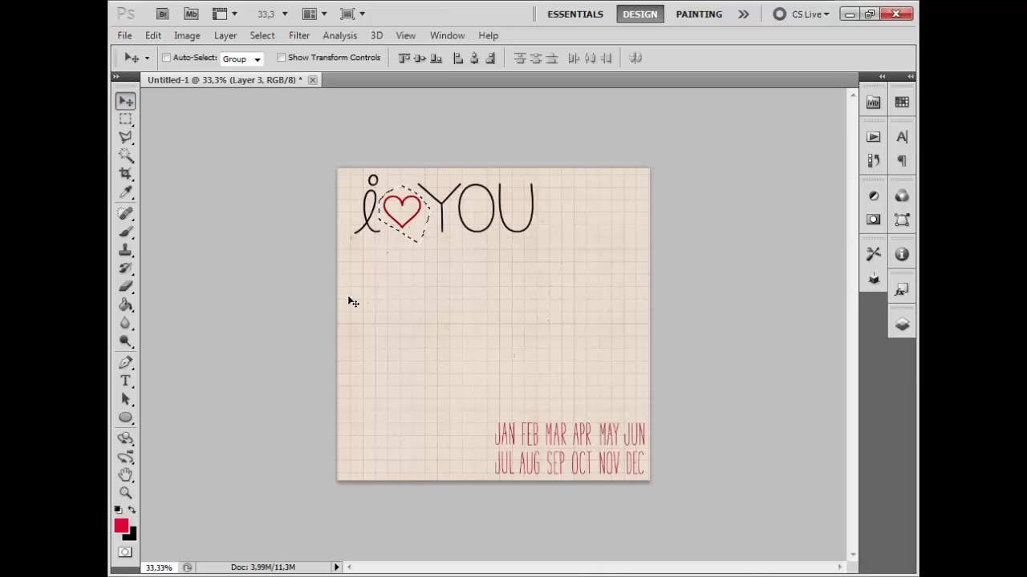
key(ctrl+c)
key(ctrl+v)
drag(399, 231, 626, 484)
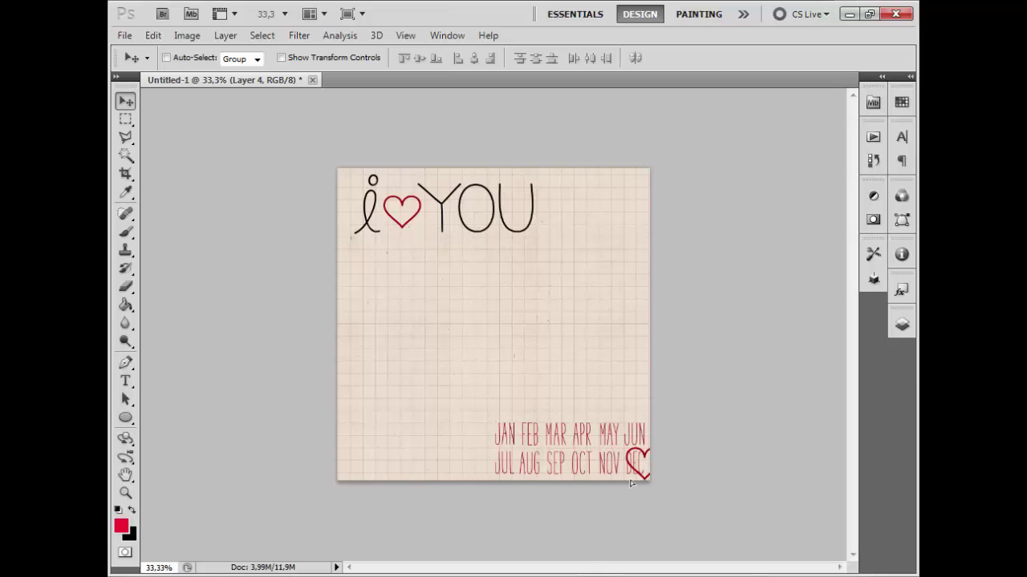
key(ctrl+t)
key(Return)
drag(644, 465, 647, 468)
Nudge the month text and heart copy left, then the heart copy right into place.
click(897, 331)
ctrl+click(816, 214)
ctrl+click(816, 215)
ctrl+click(816, 248)
key(Left)
key(Left)
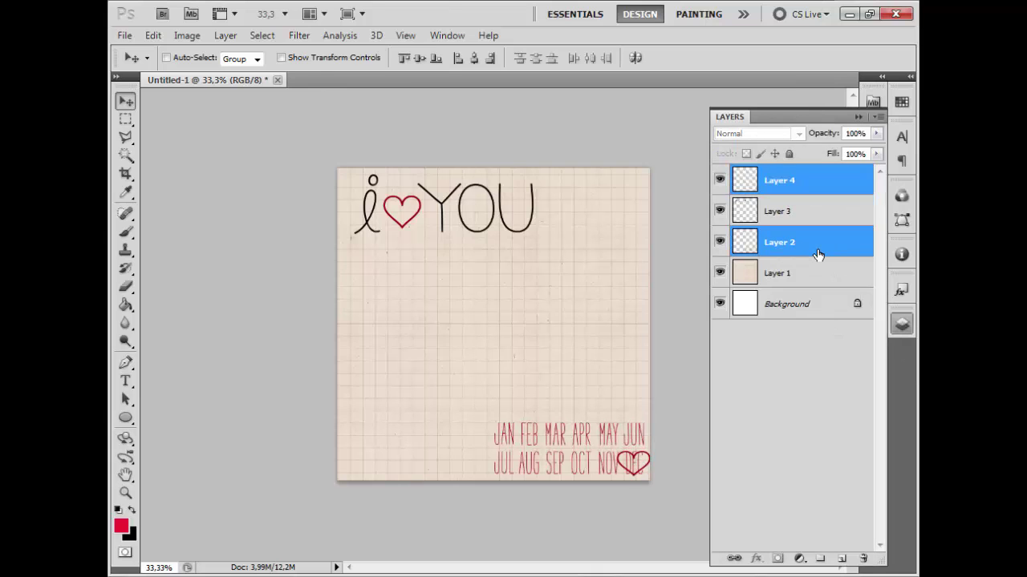
key(Left)
key(Left)
key(Left)
click(850, 170)
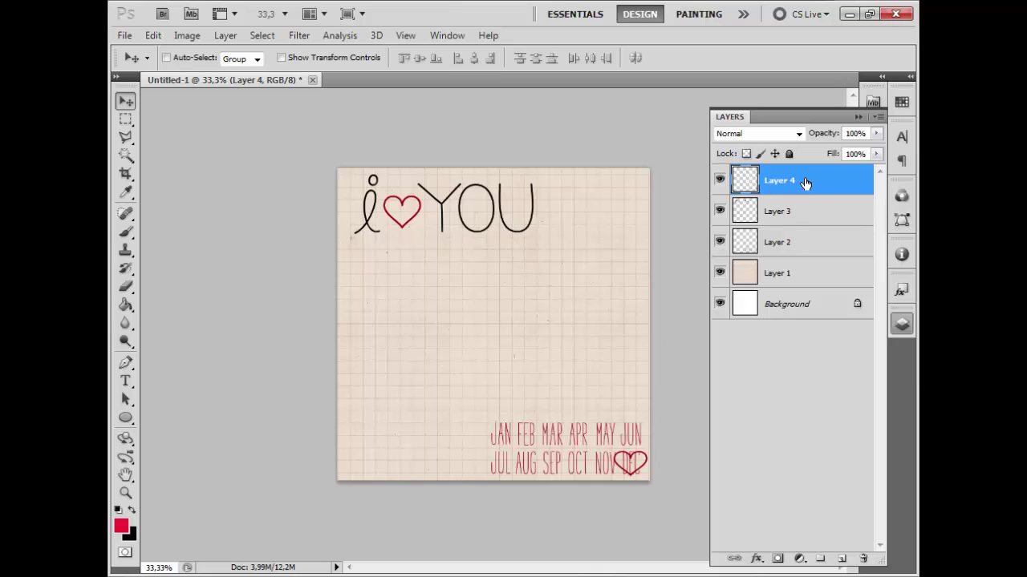
key(Right)
key(Right)
key(Right)
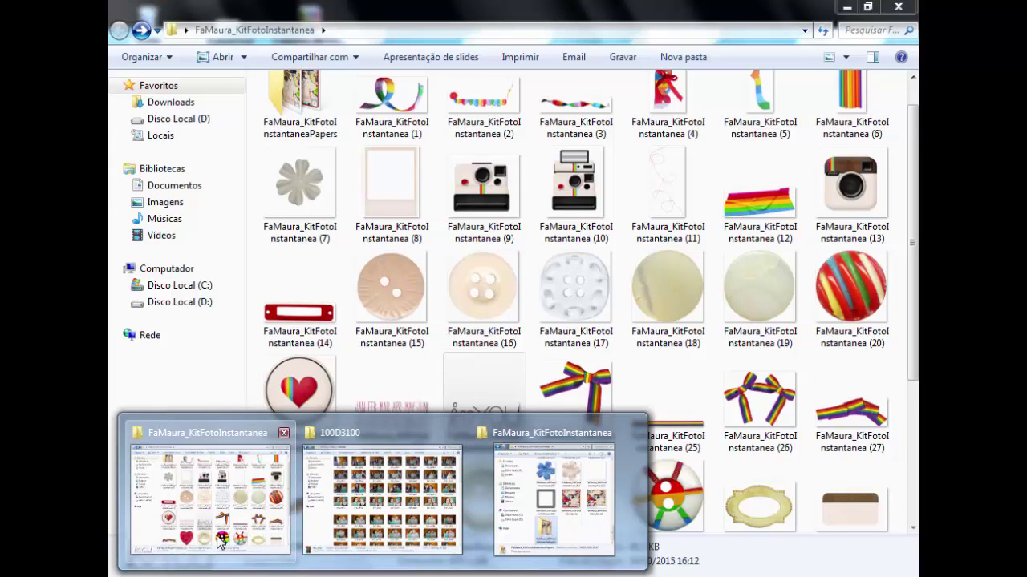
Open FaMaura_KitFotoInstantanea (8).png from the kit folder with Adobe Photoshop CS5.
click(221, 543)
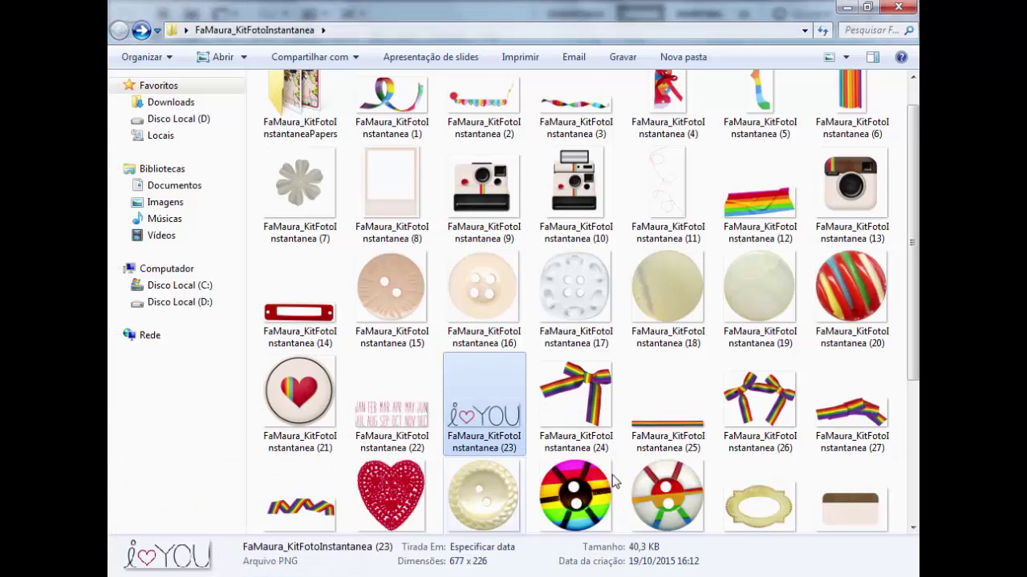
scroll(591, 302, down, 3)
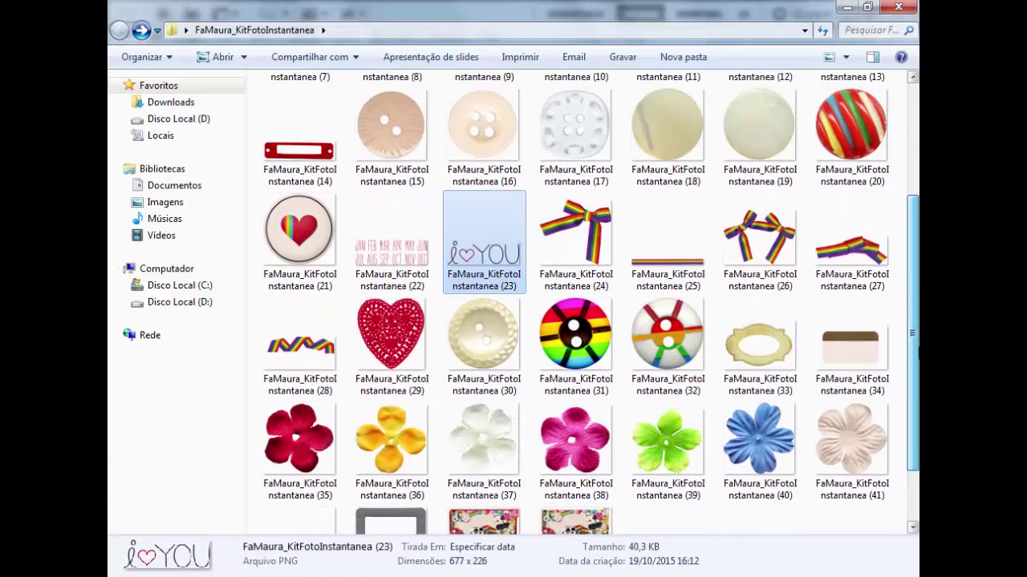
scroll(394, 215, up, 2)
click(394, 214)
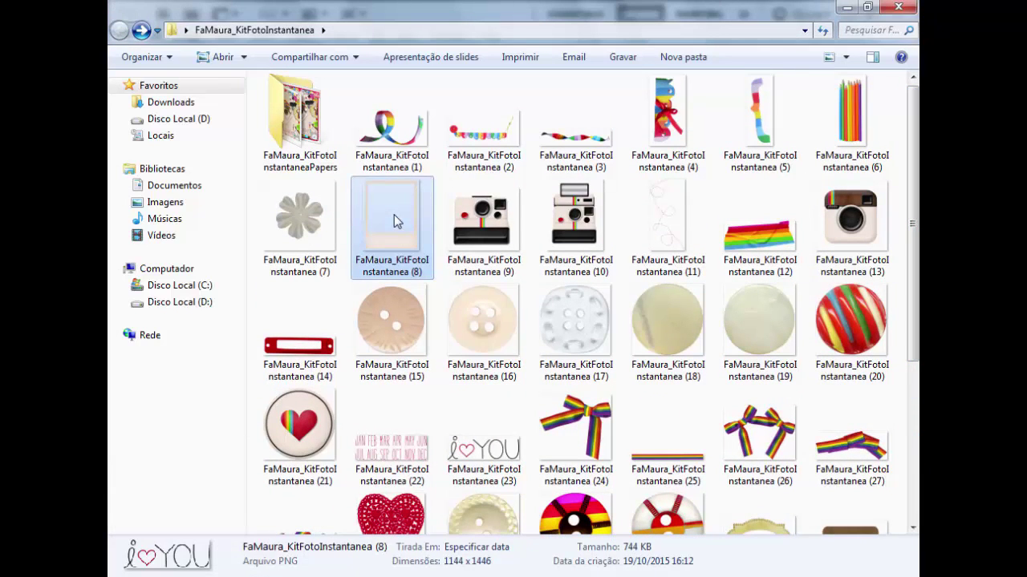
right_click(394, 215)
mouse_move(161, 330)
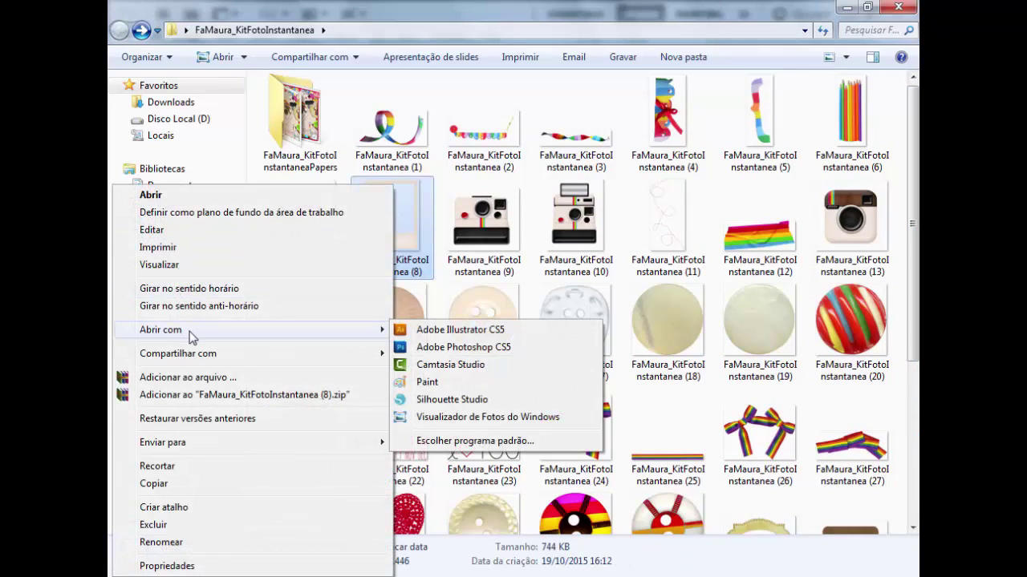
click(452, 350)
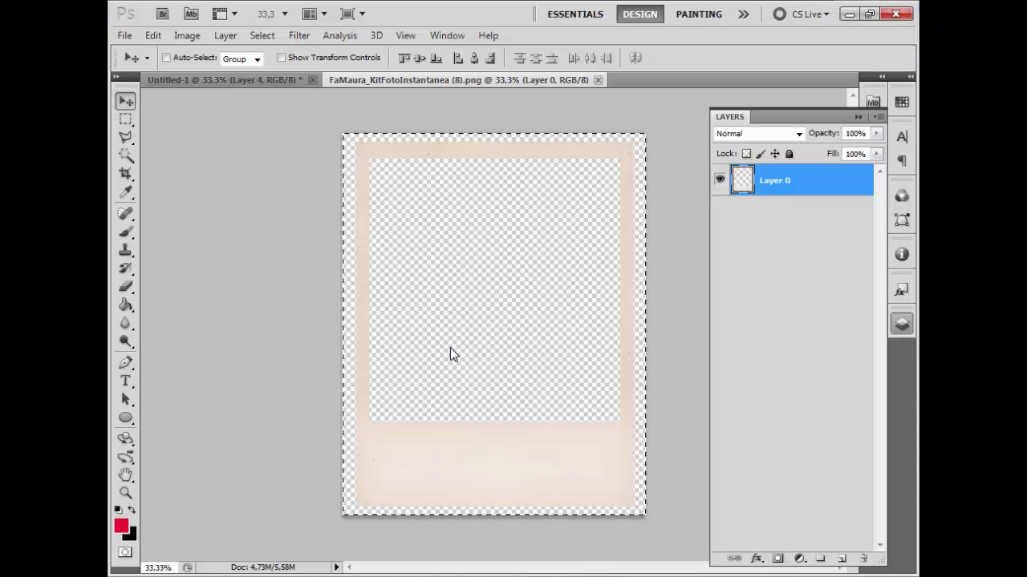
Paste the polaroid frame into the card and shrink it to about half size.
click(597, 80)
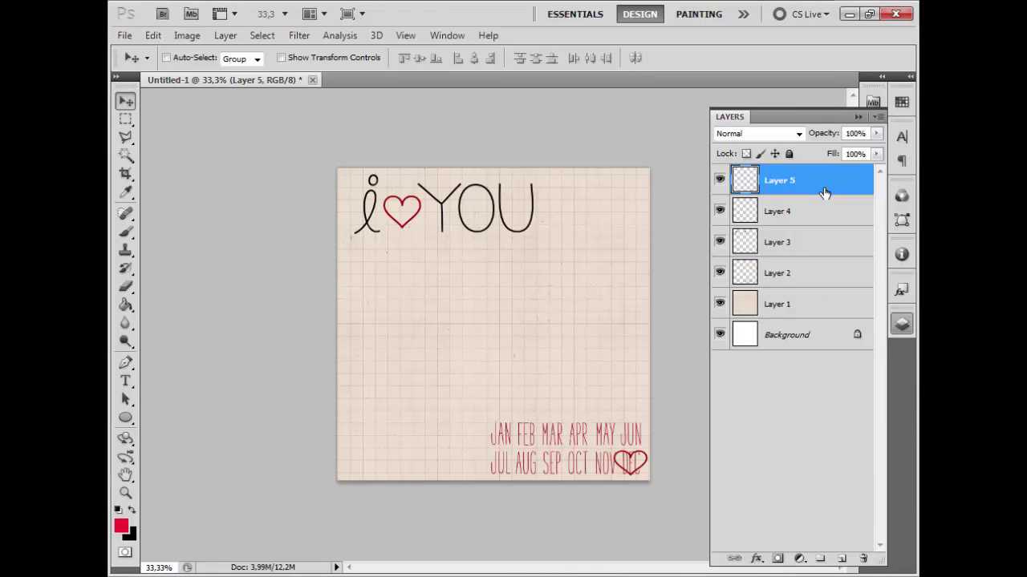
key(ctrl+v)
key(ctrl+t)
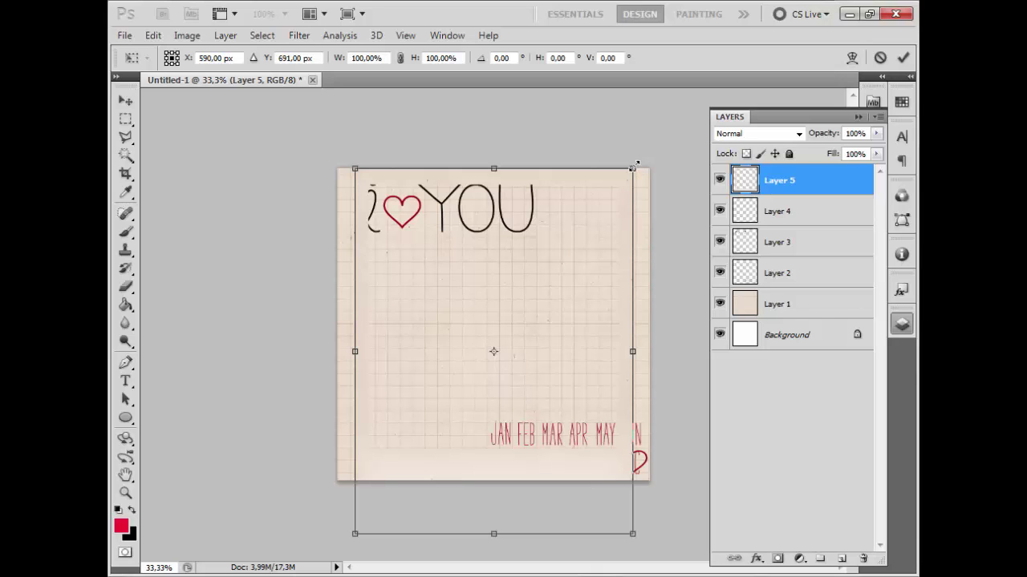
drag(634, 166, 553, 245)
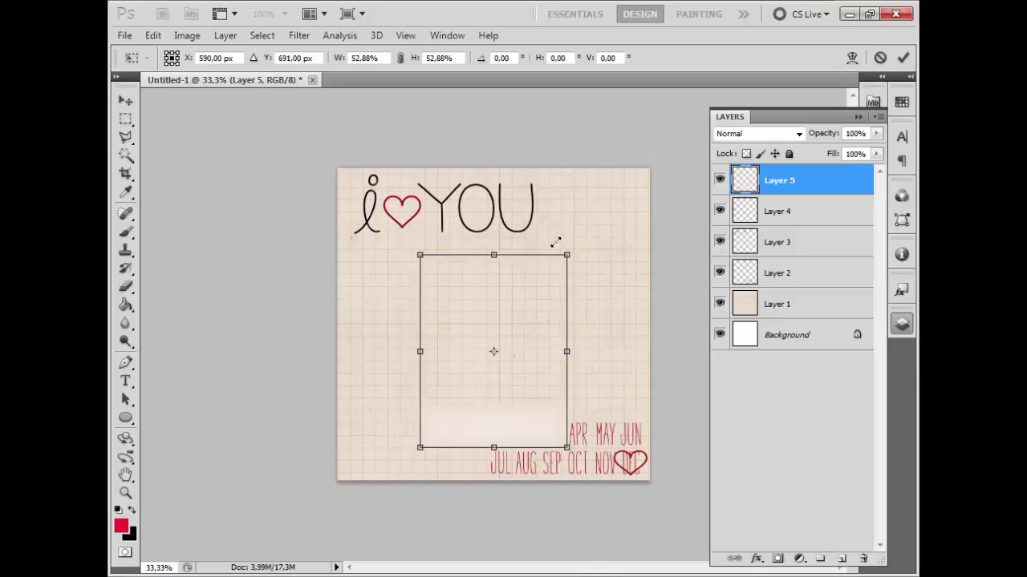
key(Return)
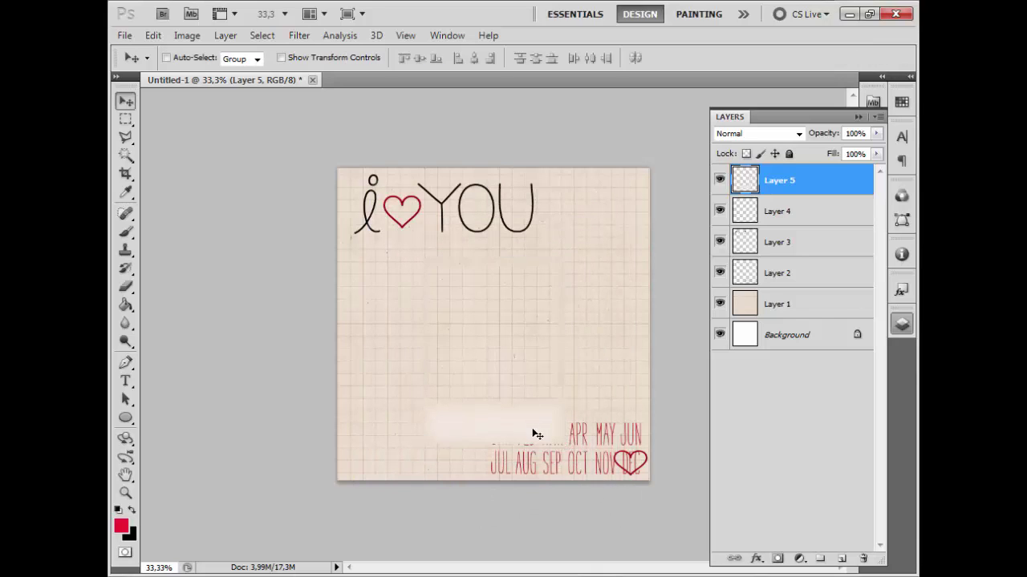
Hide the grid-paper background and nudge the frame slightly up and left.
click(720, 305)
click(720, 305)
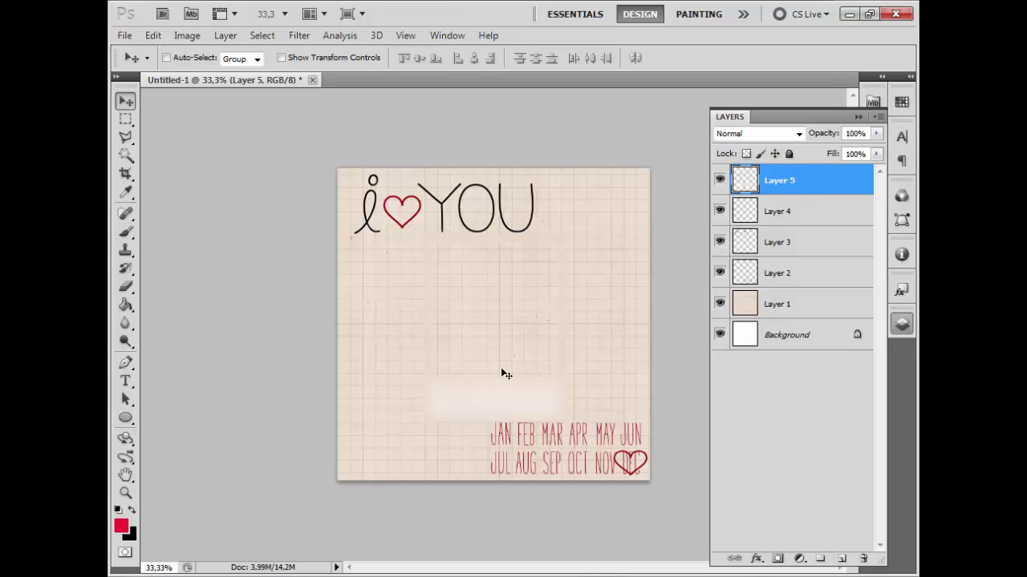
click(720, 305)
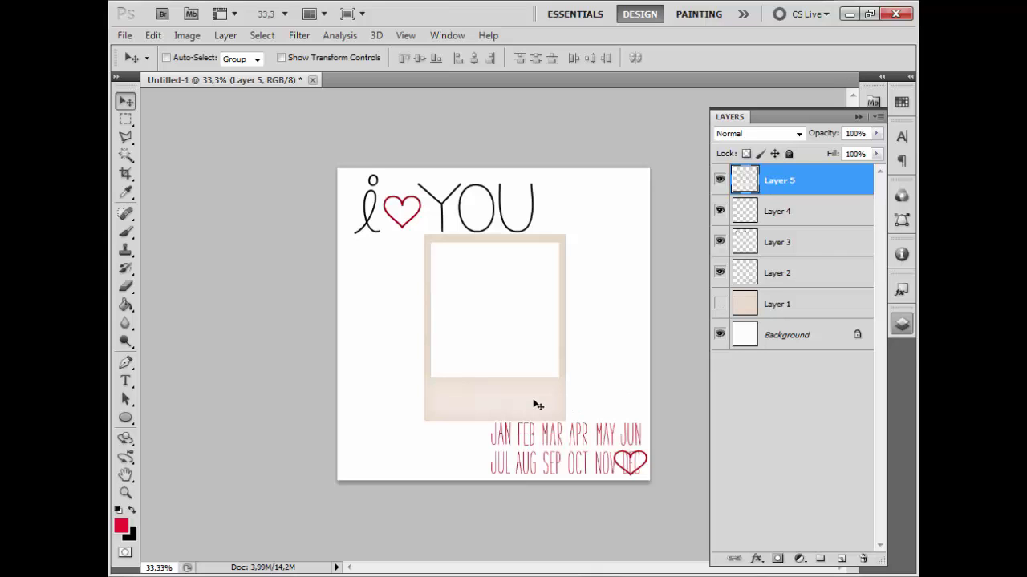
drag(537, 405, 511, 402)
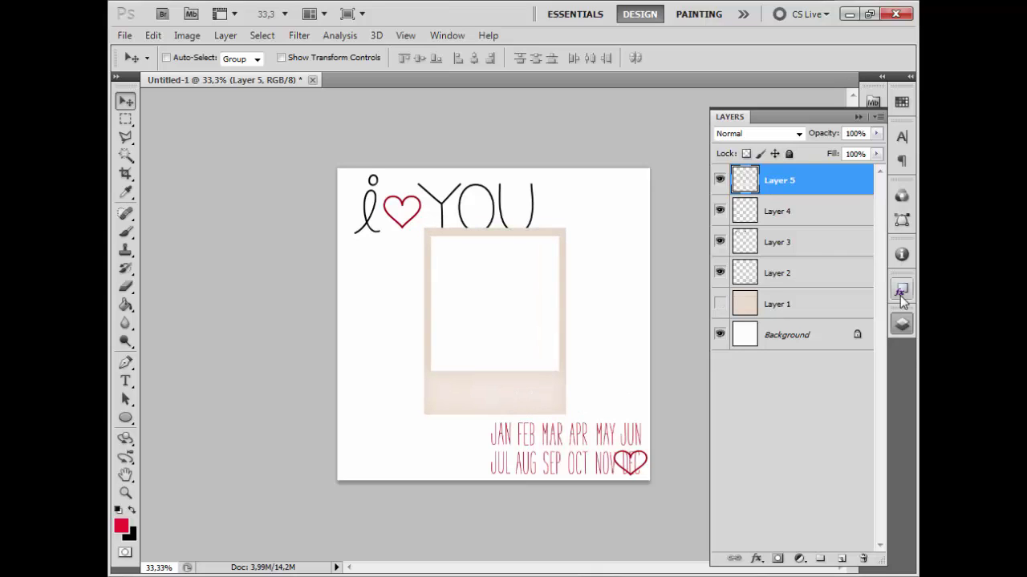
Give Layer 5 a drop shadow with 13 px distance, 13 px size and 13% opacity.
double_click(808, 189)
drag(634, 105, 764, 88)
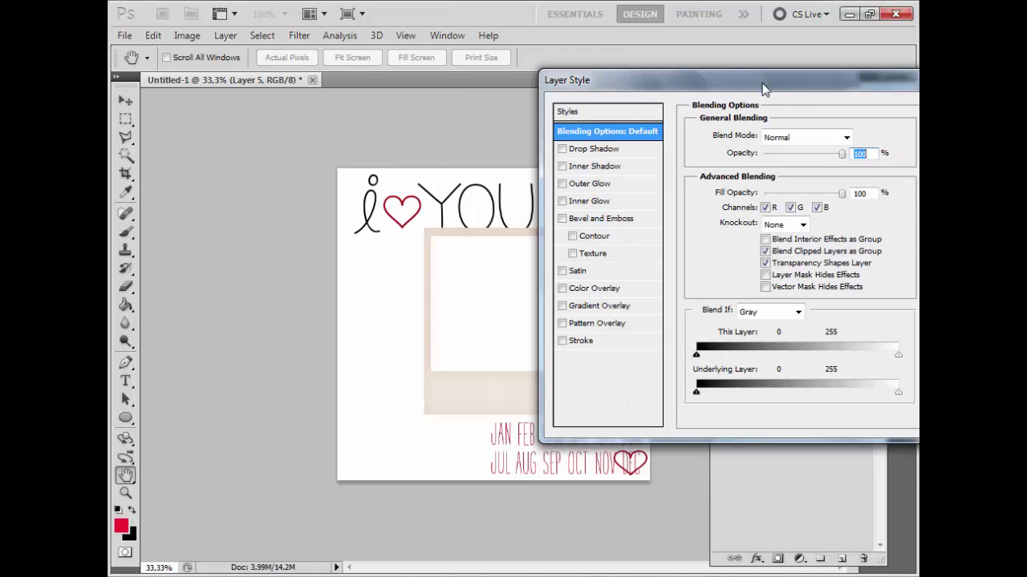
click(638, 151)
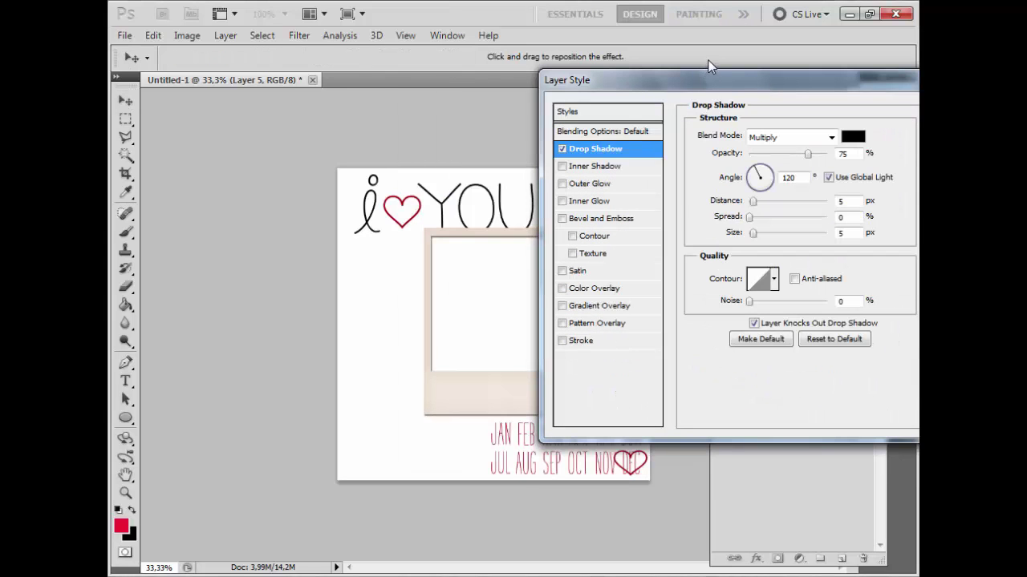
drag(702, 78, 466, 337)
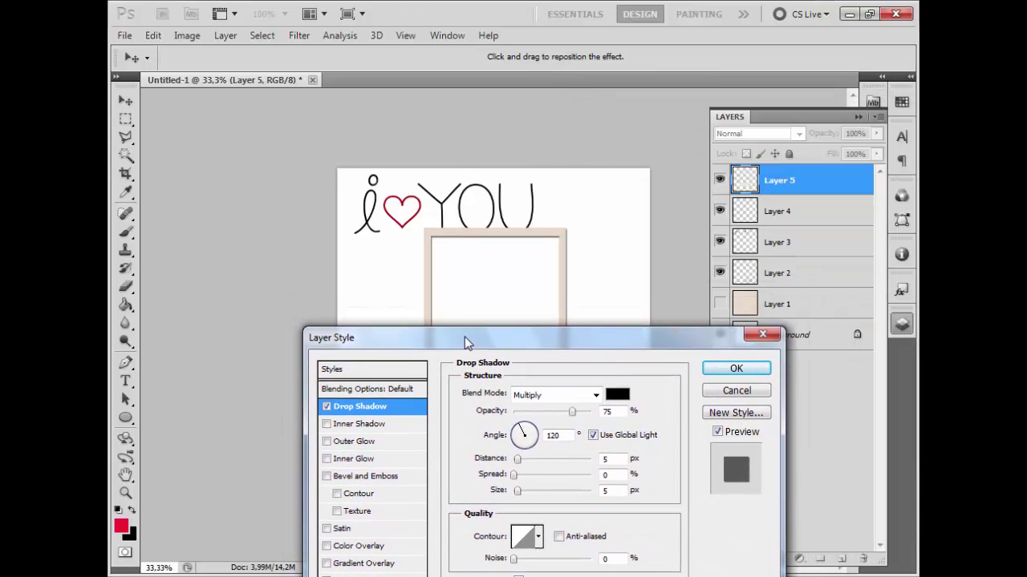
key(ctrl+plus)
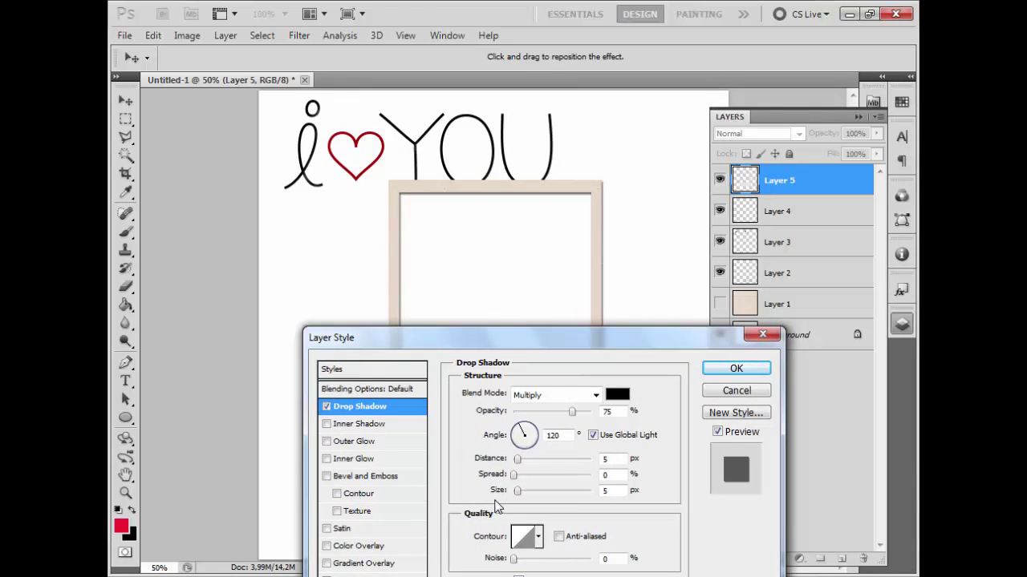
click(523, 462)
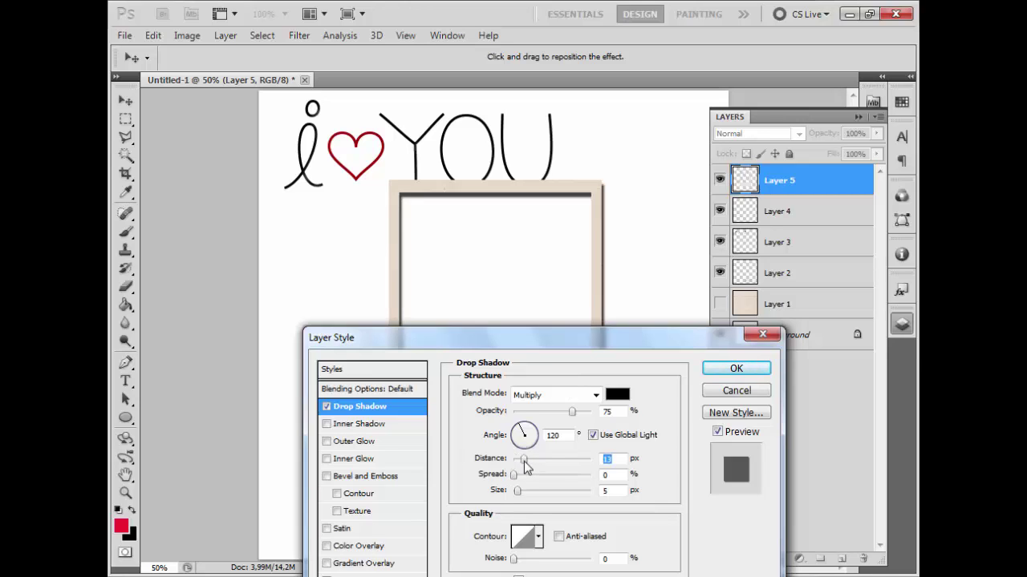
click(533, 412)
drag(533, 415, 525, 416)
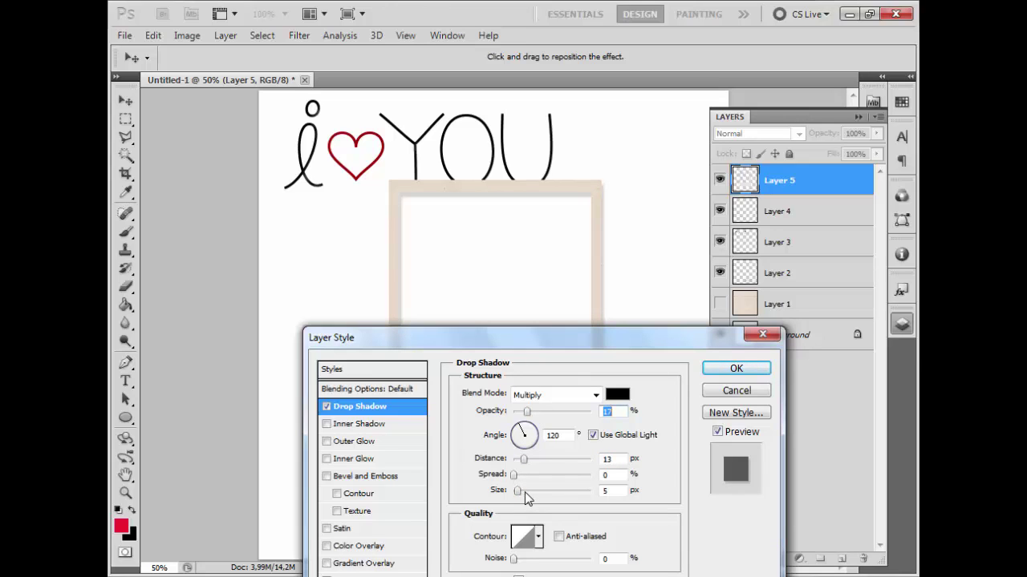
drag(526, 496, 524, 496)
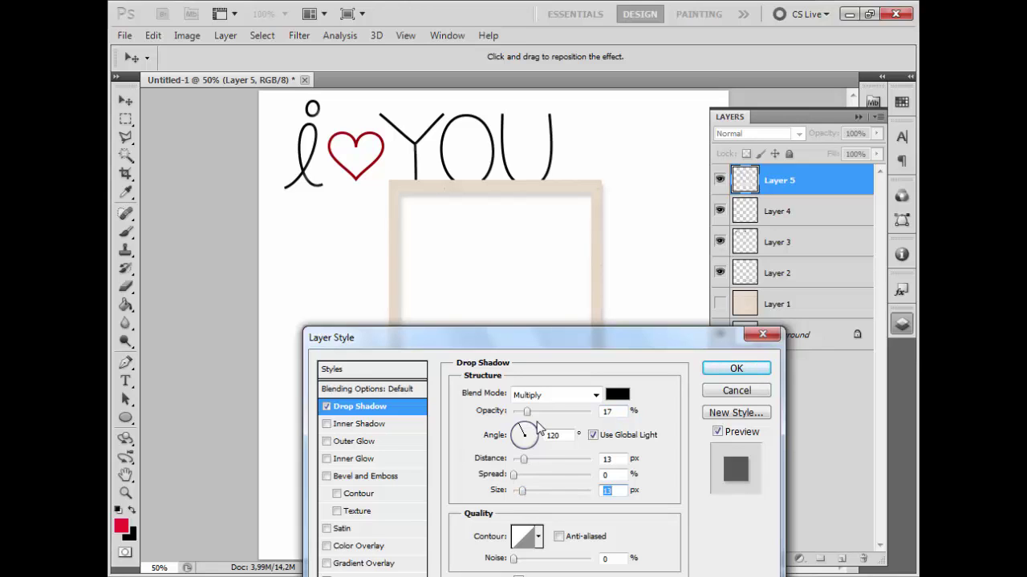
drag(527, 412, 523, 413)
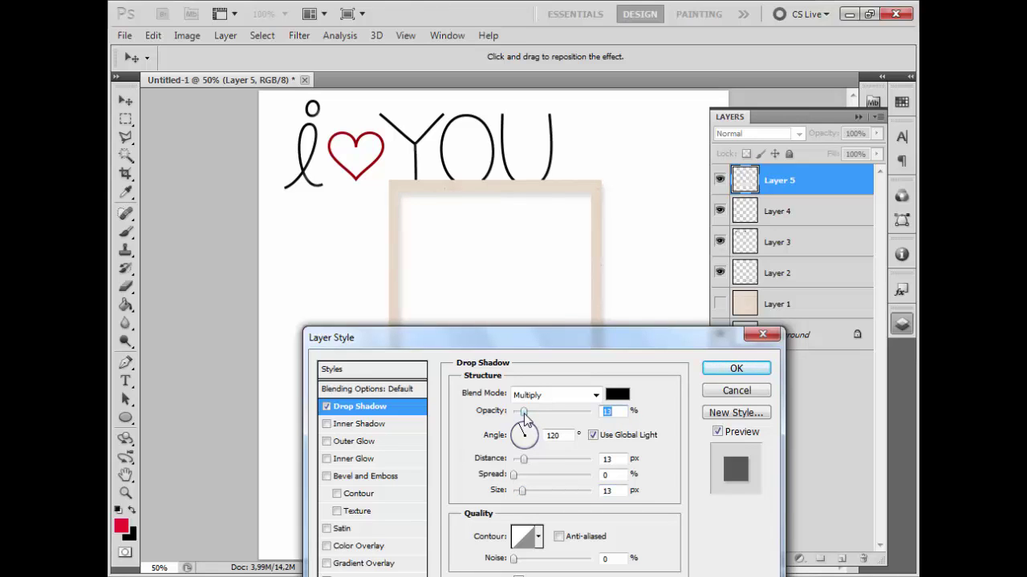
click(736, 368)
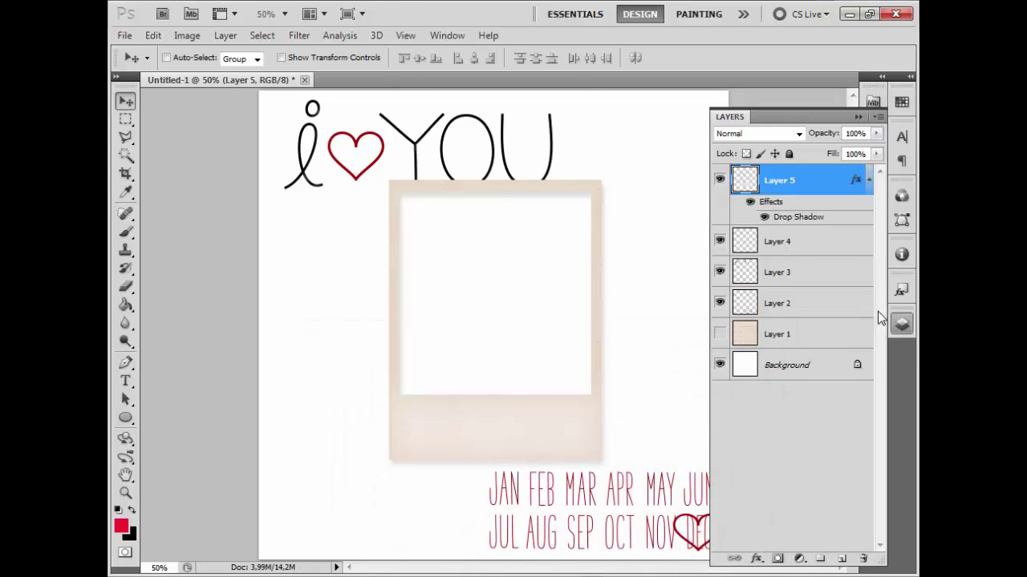
Save the drop shadow as a new preset style.
click(902, 290)
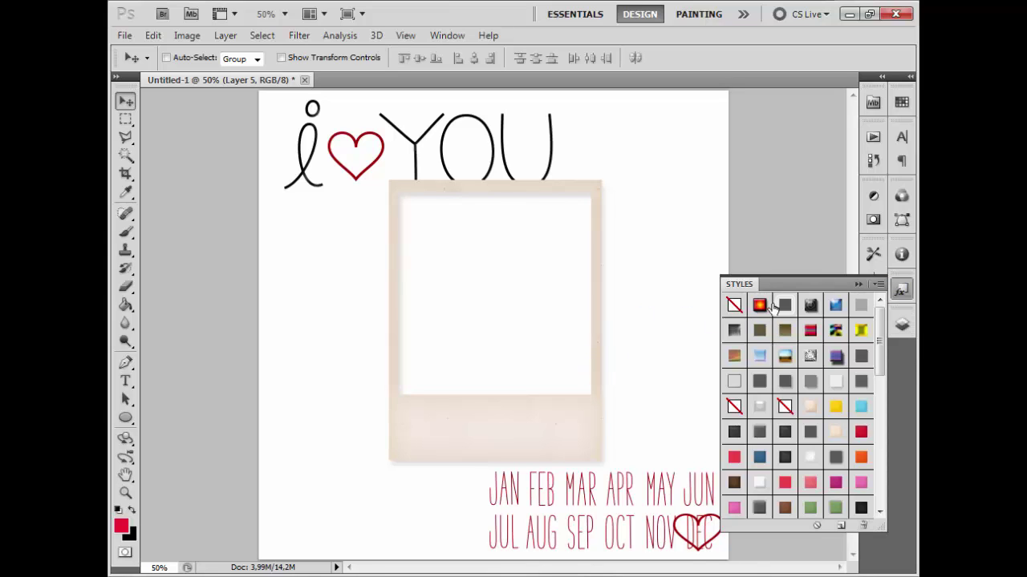
click(879, 284)
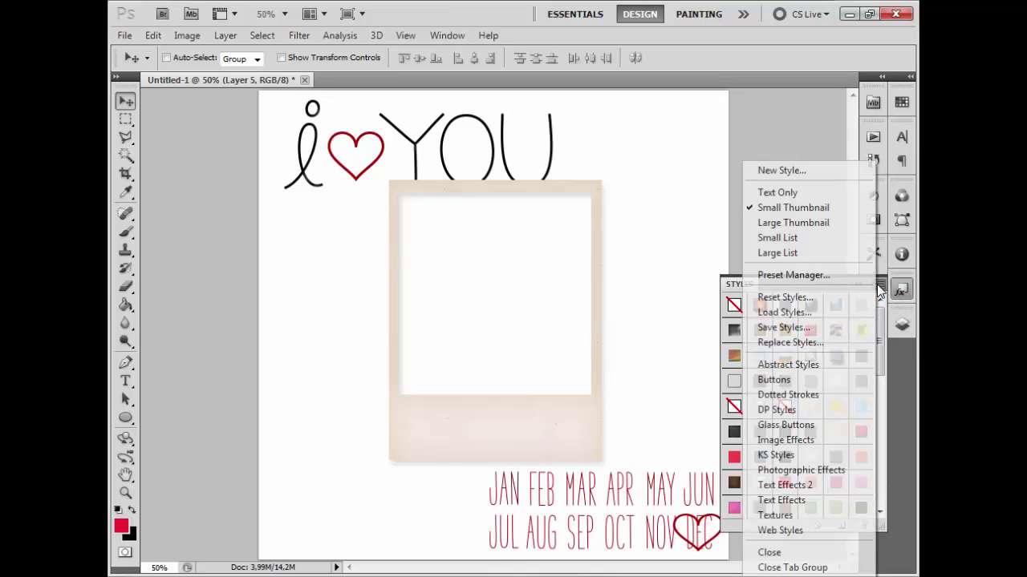
click(786, 168)
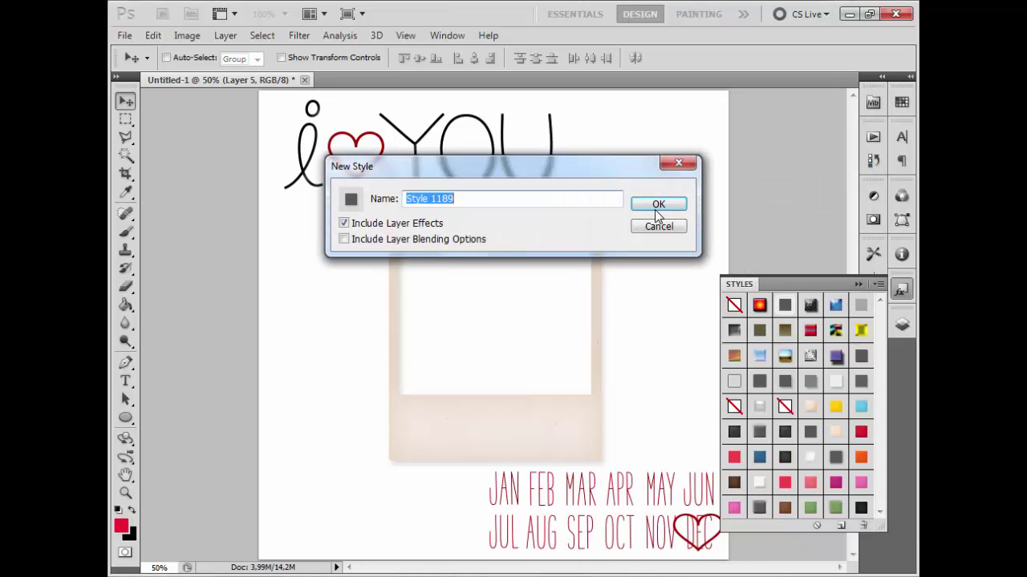
click(662, 207)
click(858, 284)
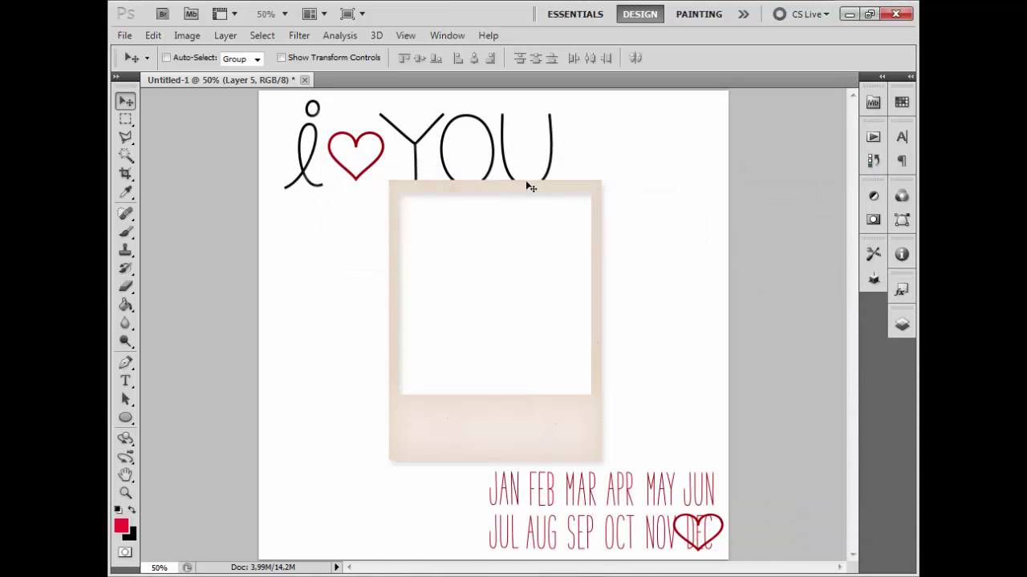
Toggle layer visibility to identify and select the I ♥ YOU title layer.
click(898, 327)
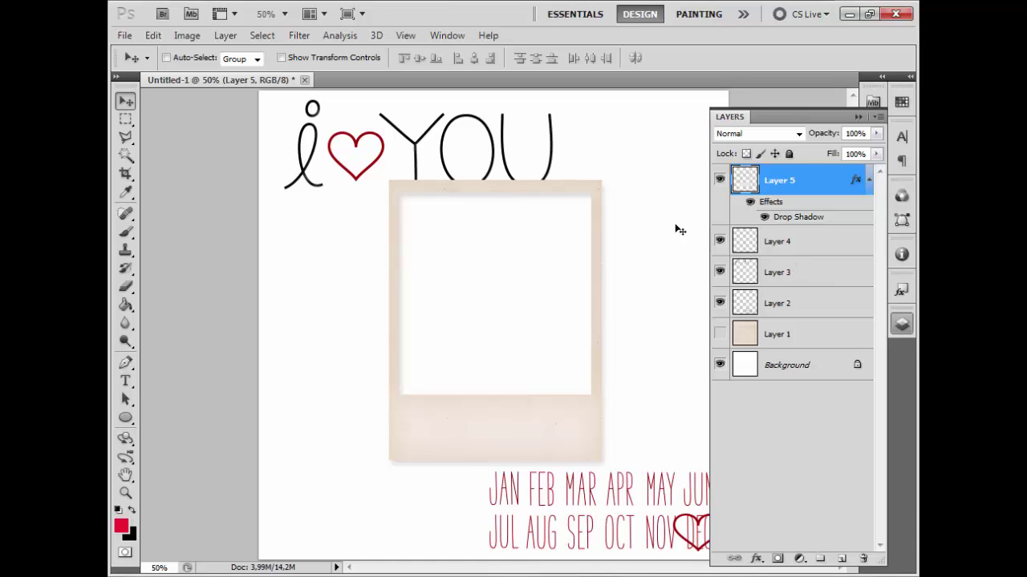
click(719, 242)
click(719, 242)
click(720, 272)
click(719, 272)
click(769, 275)
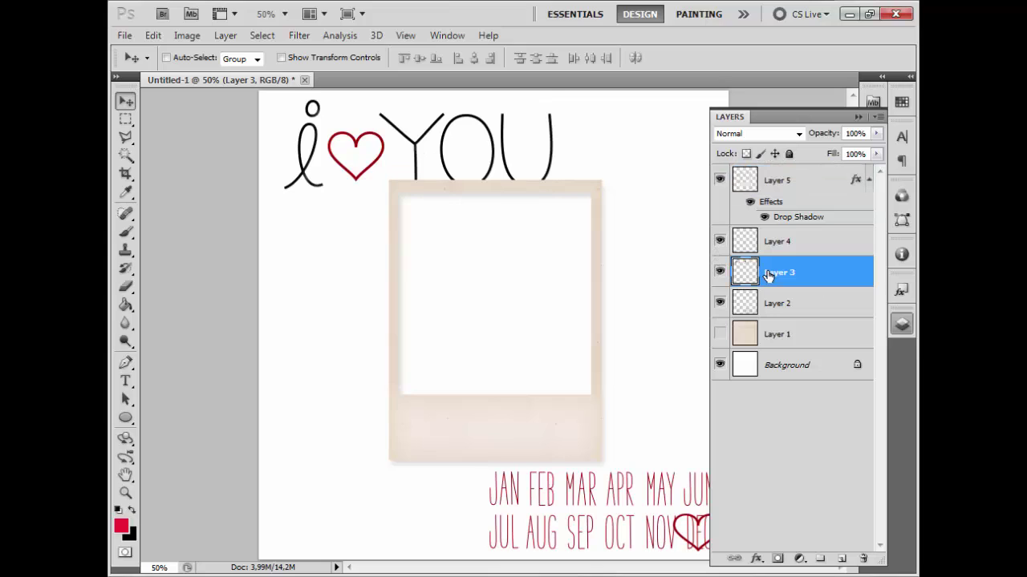
Rotate the Layer 3 I ♥ YOU artwork 90° clockwise and place it beside the polaroid's right edge.
key(ctrl+t)
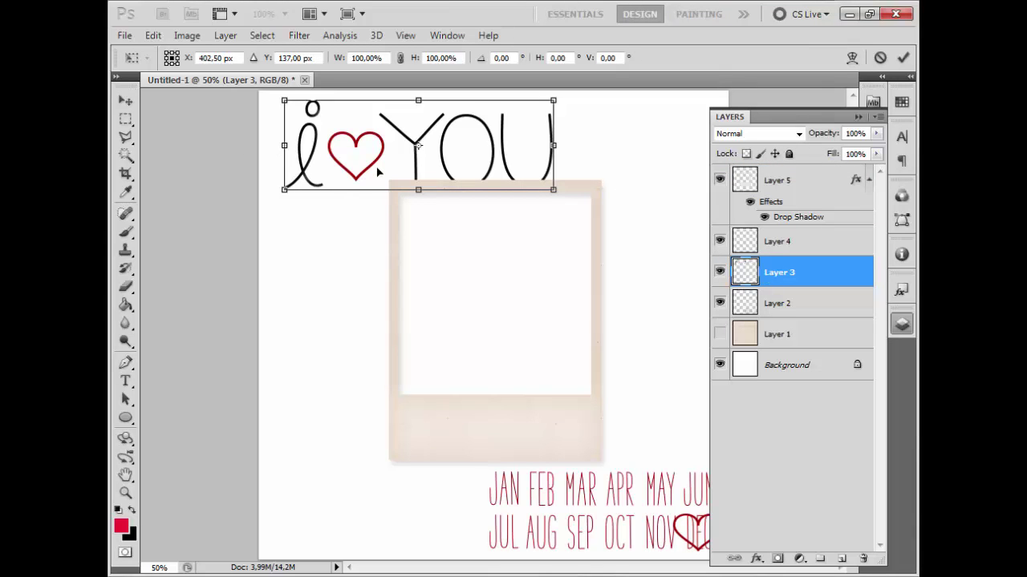
right_click(377, 171)
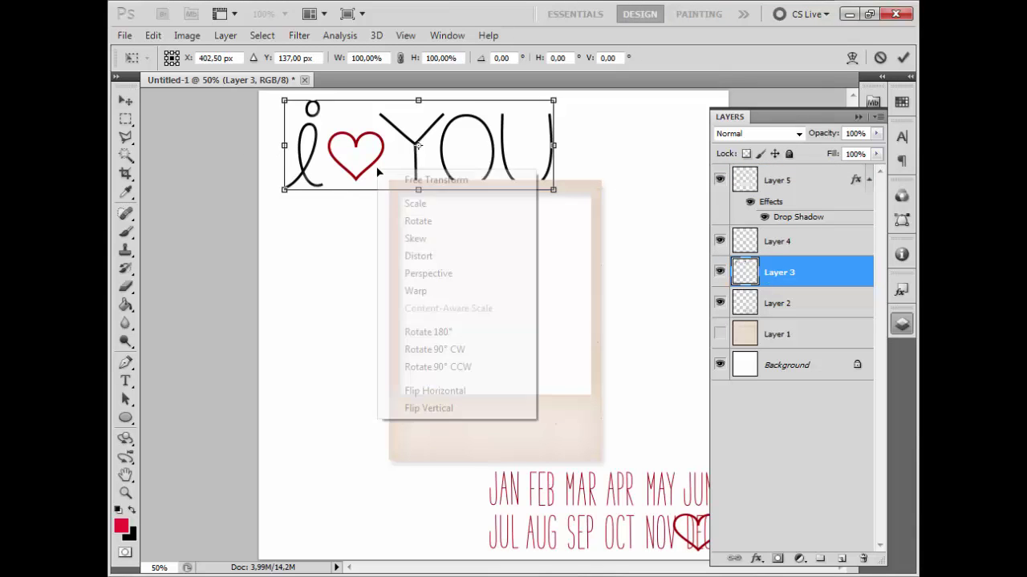
click(495, 354)
key(Return)
drag(417, 307, 639, 479)
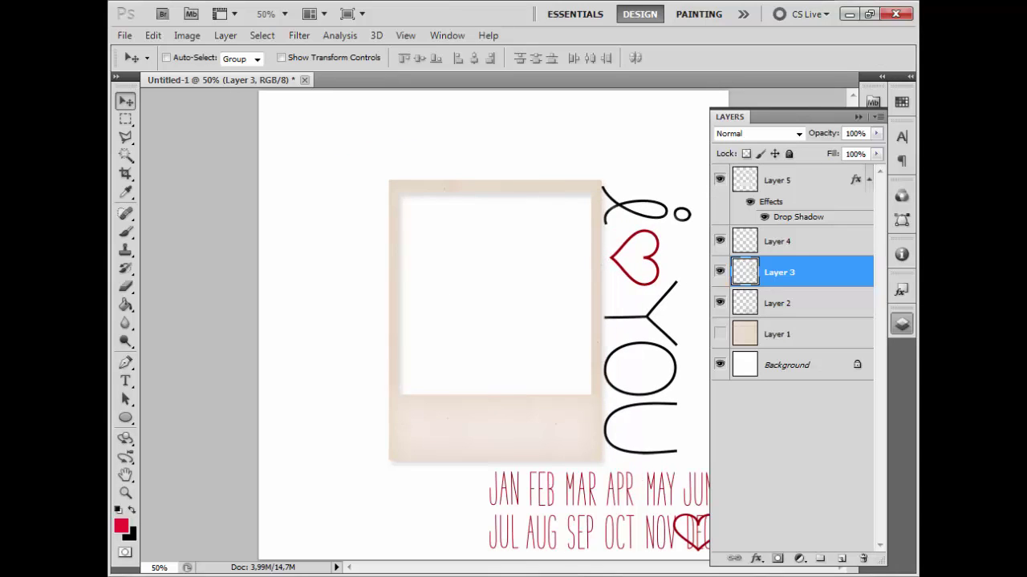
Open FaMaura_KitFotoInstantanea (34).png from the kit folder with Adobe Photoshop CS5.
click(210, 498)
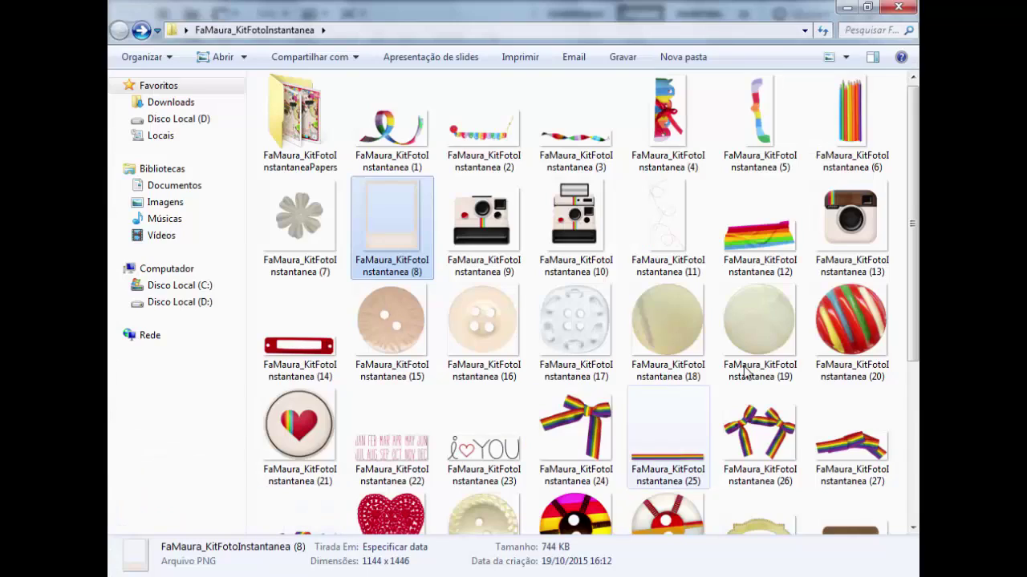
scroll(793, 313, down, 3)
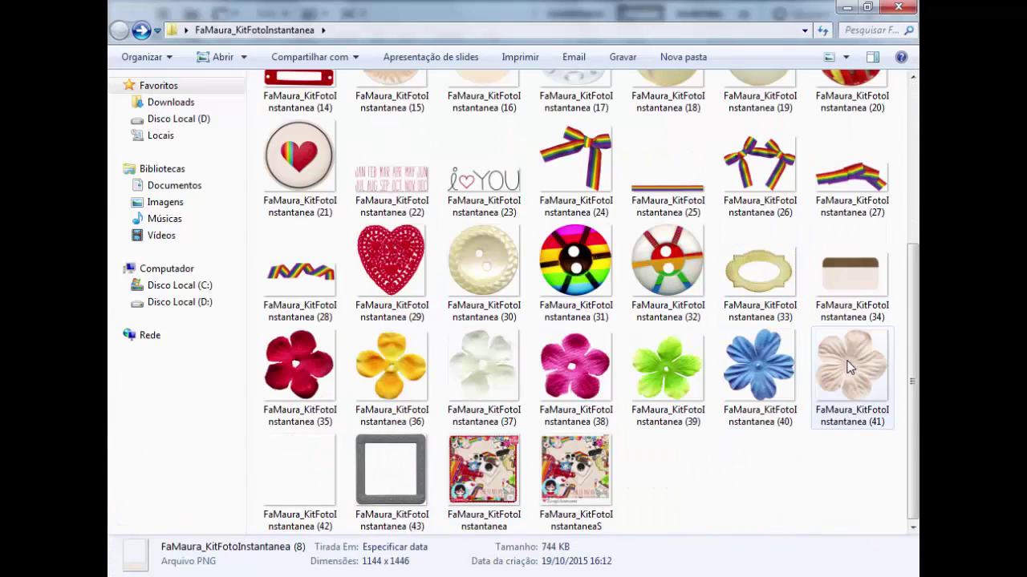
right_click(875, 272)
mouse_move(634, 330)
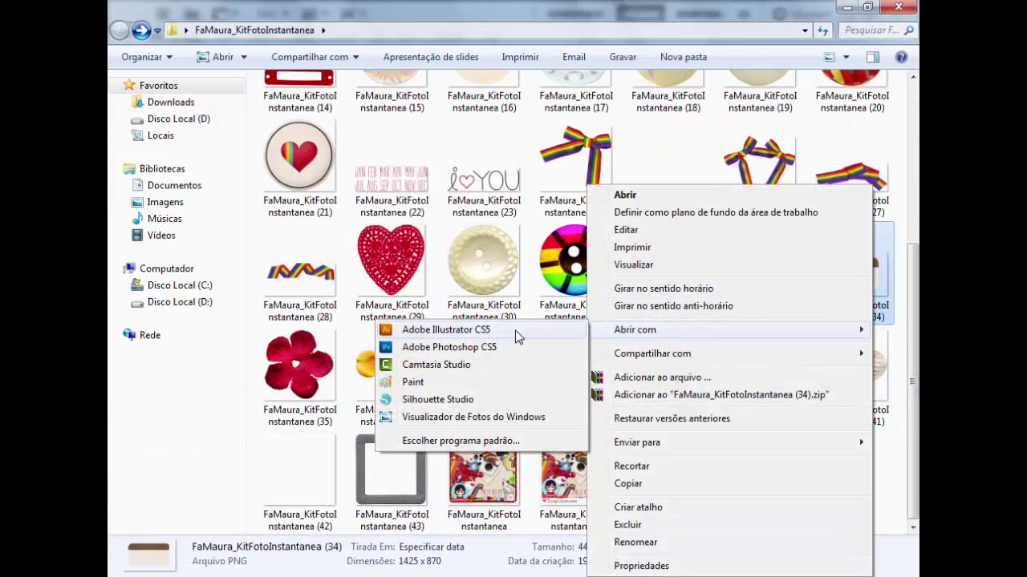
click(504, 351)
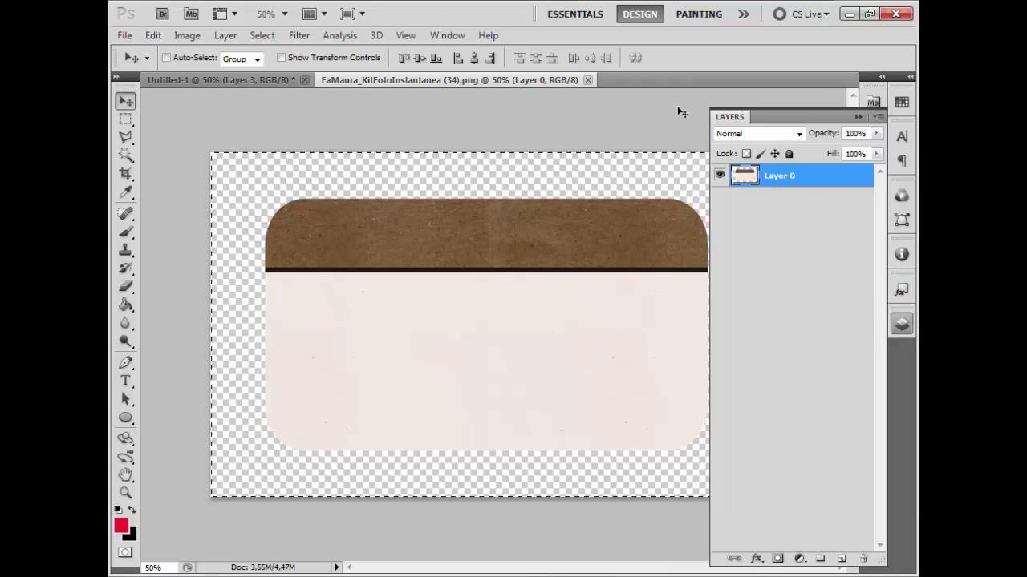
Paste the tab label as Layer 6, shrink it to about 20%, and place it at the frame's top right.
click(588, 79)
key(ctrl+v)
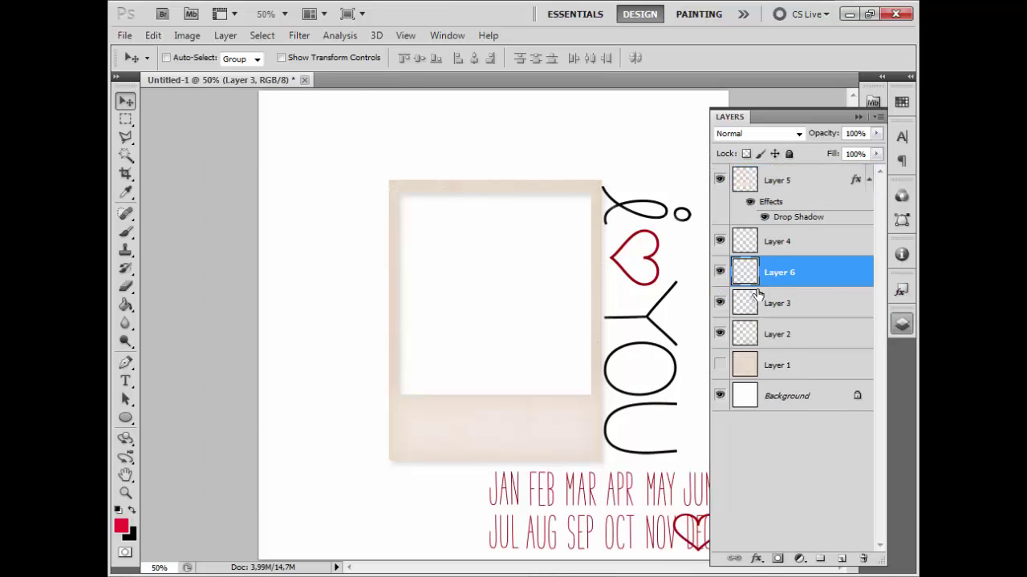
key(ctrl+t)
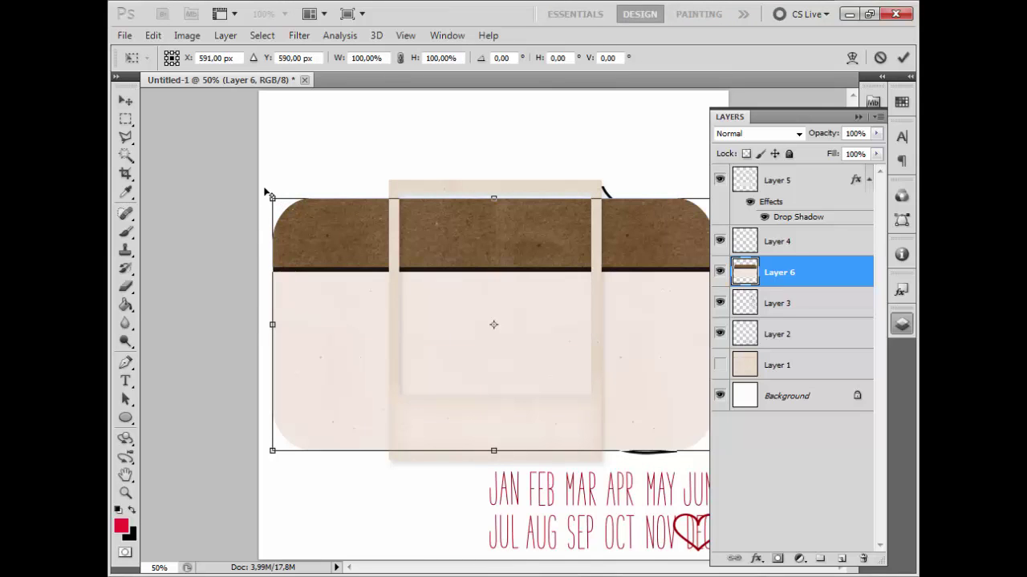
mouse_move(272, 197)
mouse_down()
mouse_move(382, 254)
mouse_move(440, 267)
mouse_up()
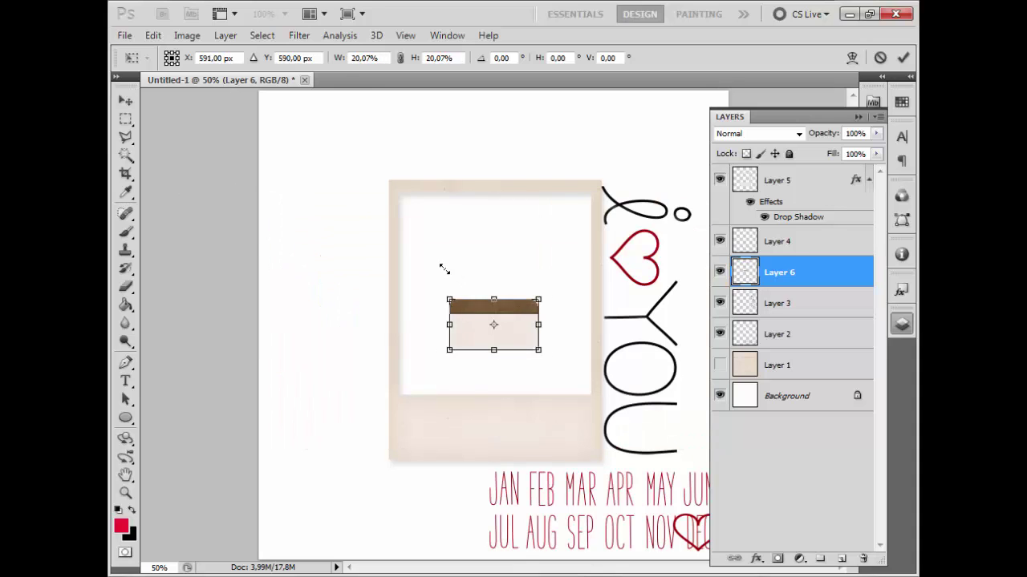
key(Return)
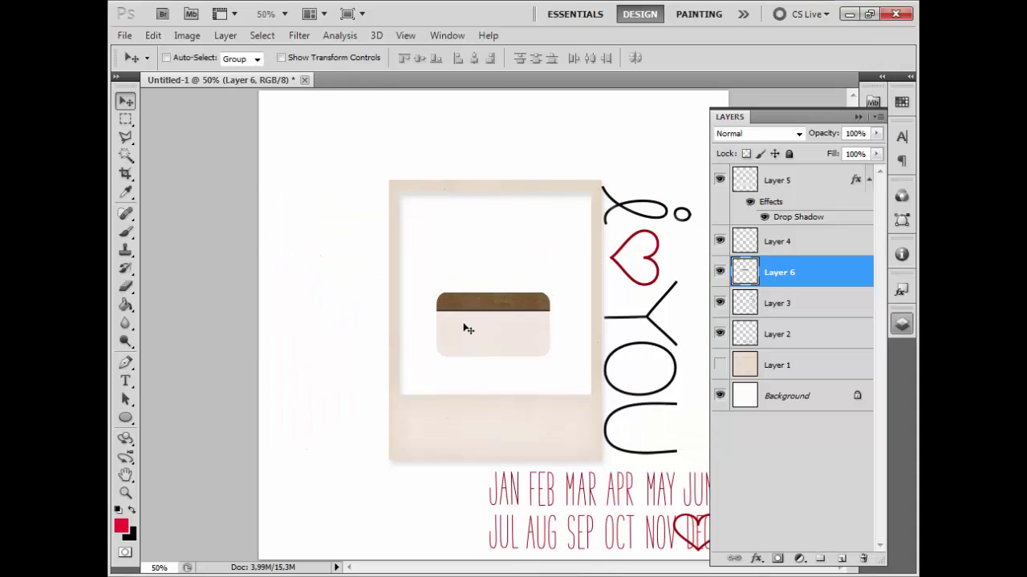
mouse_move(462, 329)
mouse_down()
mouse_move(460, 165)
mouse_move(433, 178)
mouse_up()
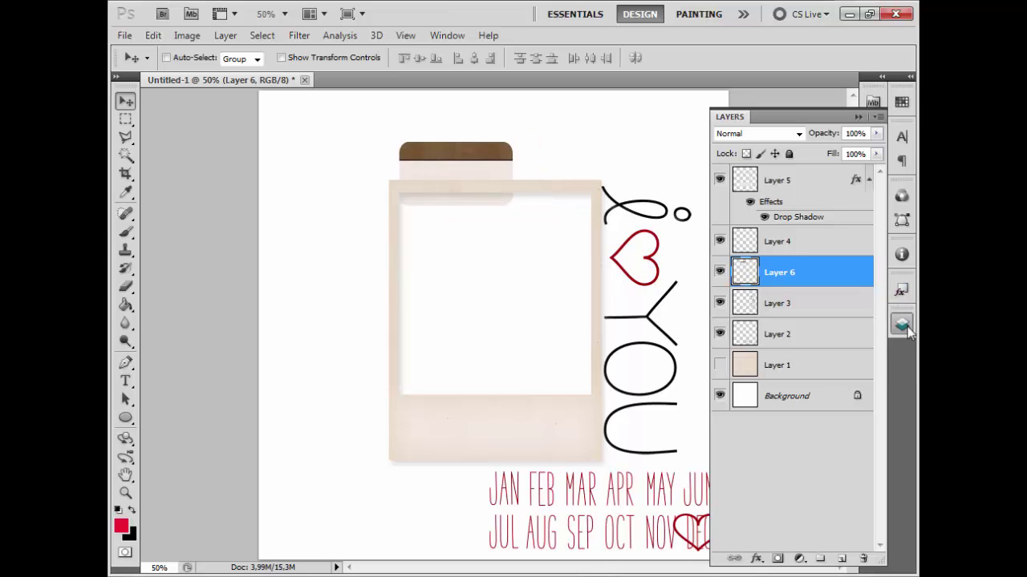
click(902, 291)
click(836, 506)
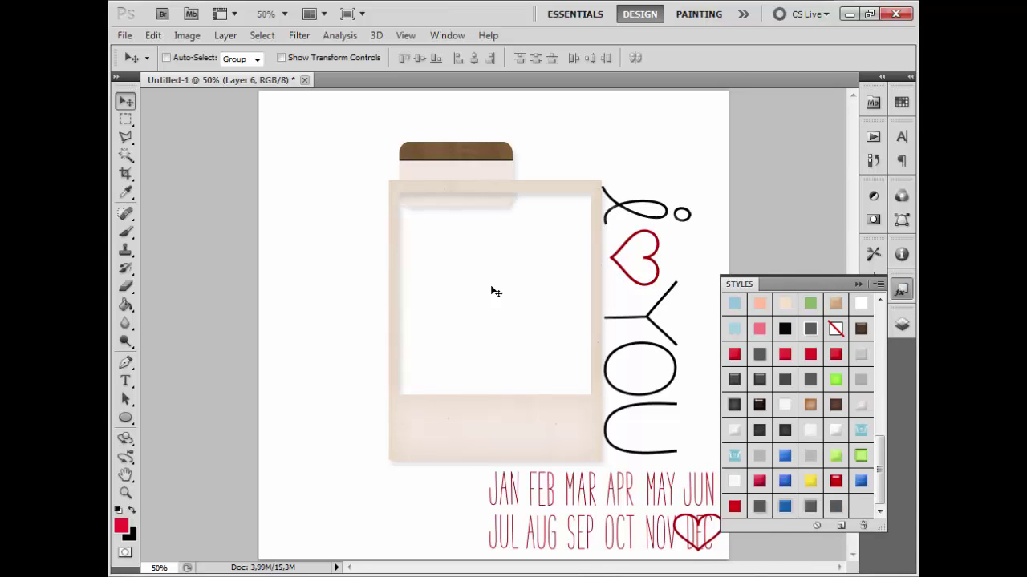
mouse_move(482, 188)
mouse_down()
mouse_move(534, 200)
mouse_move(463, 305)
mouse_move(431, 426)
mouse_move(428, 456)
mouse_move(442, 462)
mouse_move(452, 199)
mouse_move(451, 209)
mouse_move(532, 207)
mouse_up()
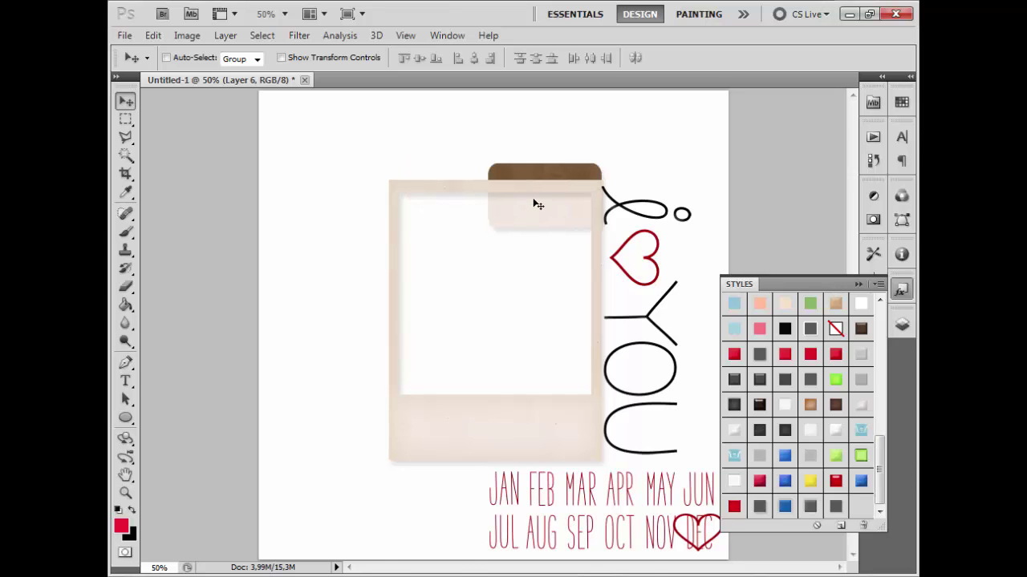
Open the rainbow-heart circle image from the kit folder in Photoshop and copy it.
click(217, 489)
click(742, 484)
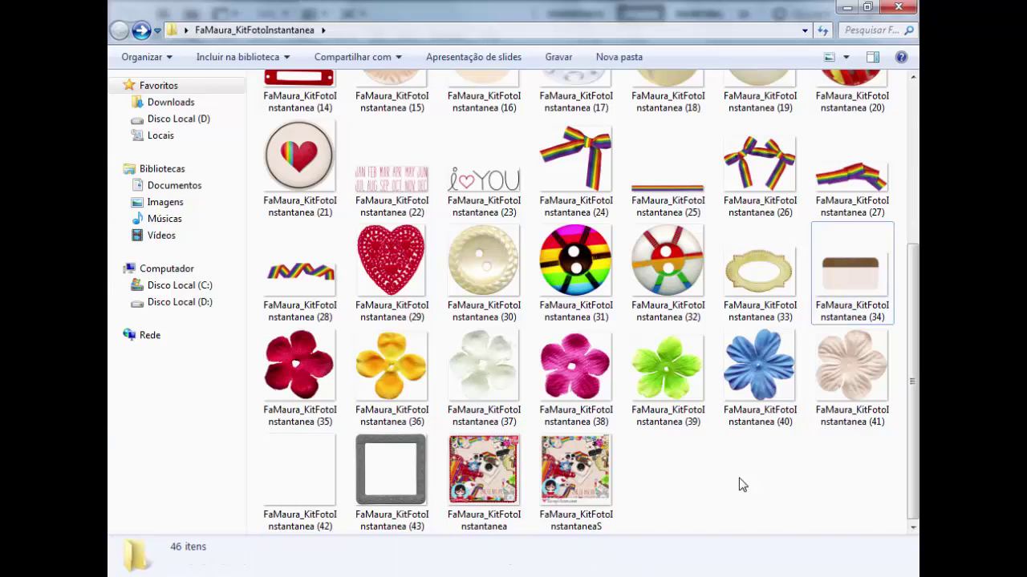
scroll(741, 485, up, 5)
right_click(297, 431)
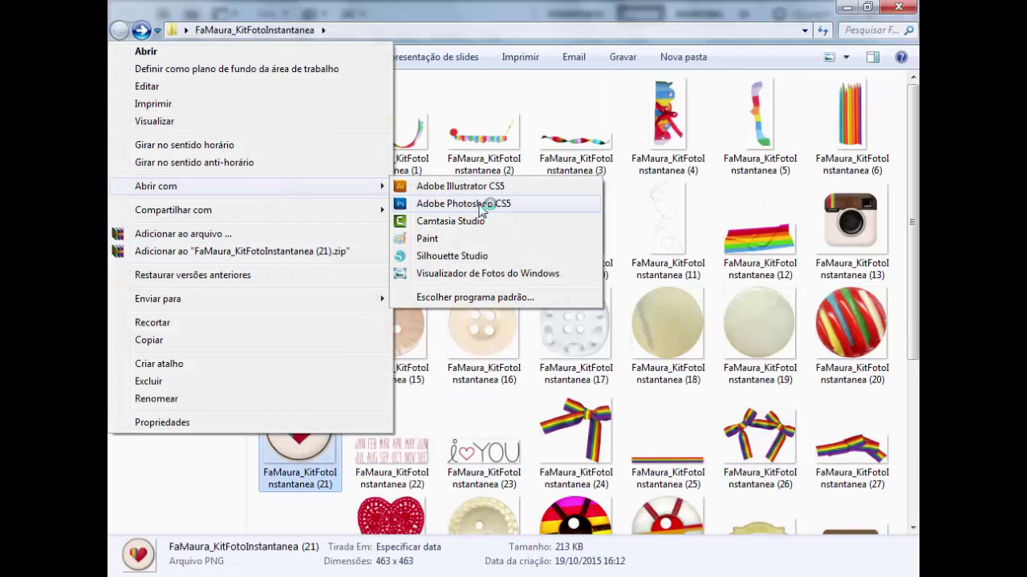
click(484, 202)
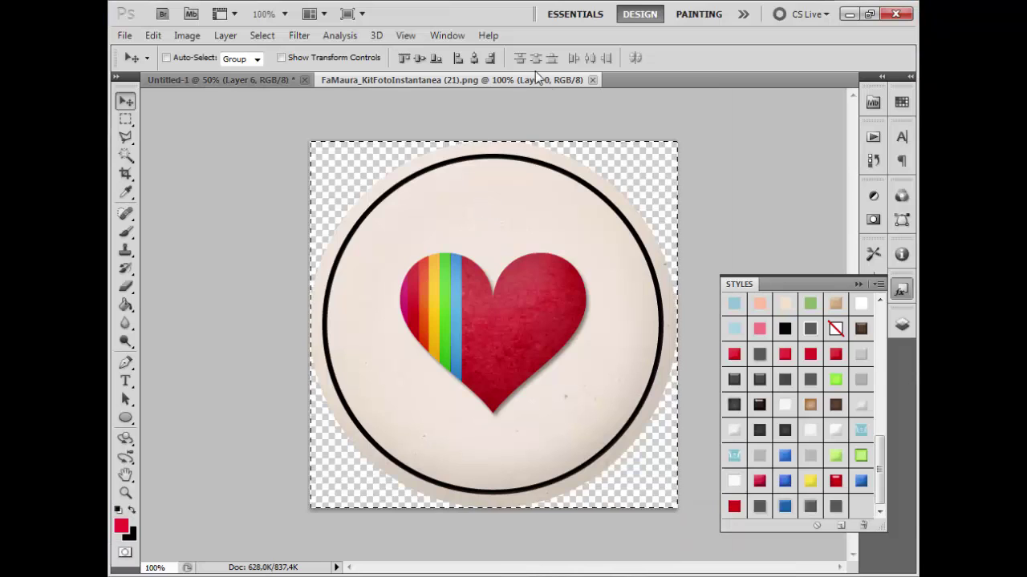
click(593, 80)
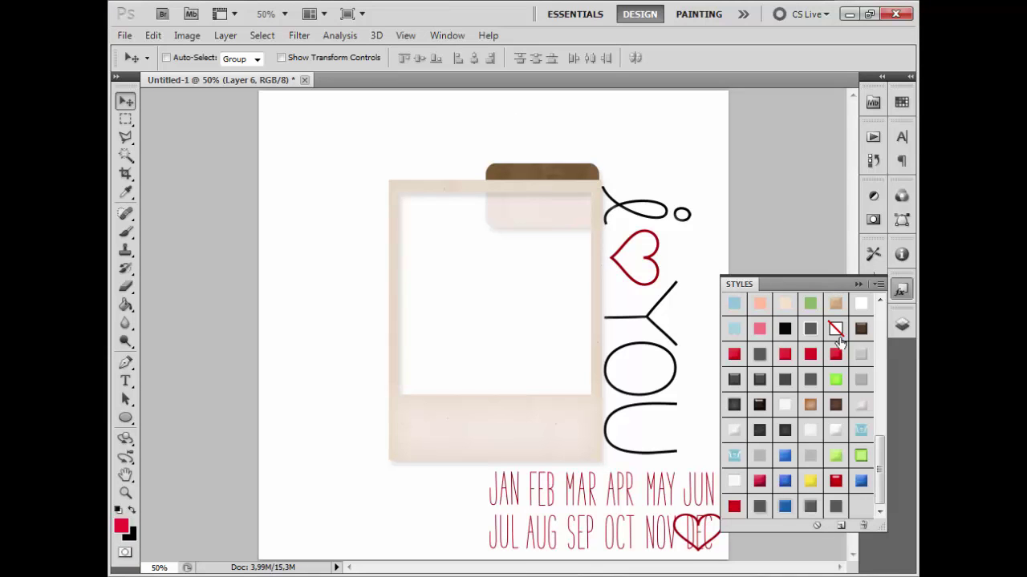
Paste the heart as Layer 7, shrink and tilt it, and place it on the frame's top-left corner.
click(902, 323)
click(826, 190)
key(ctrl+v)
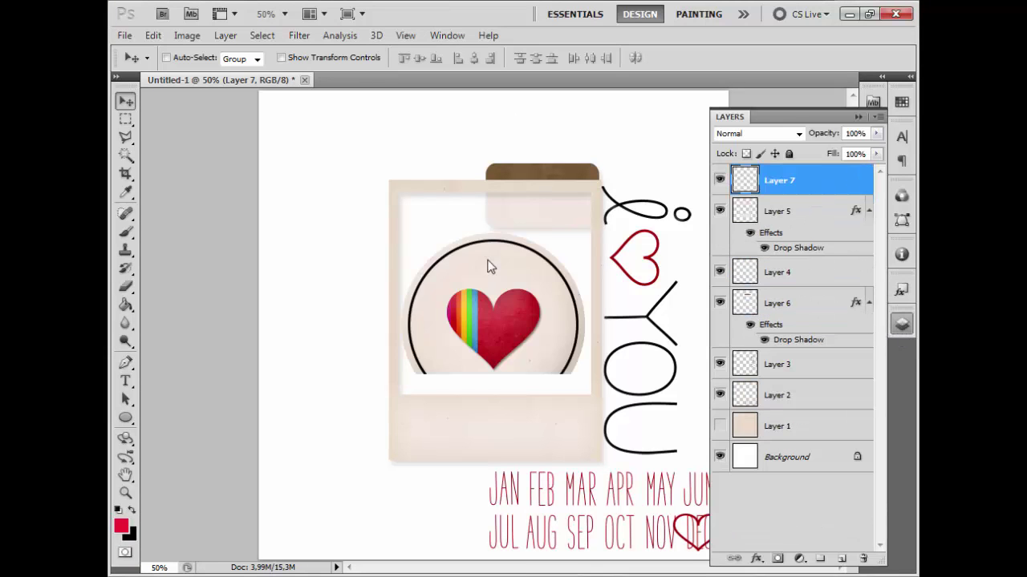
drag(512, 319, 357, 203)
key(ctrl+t)
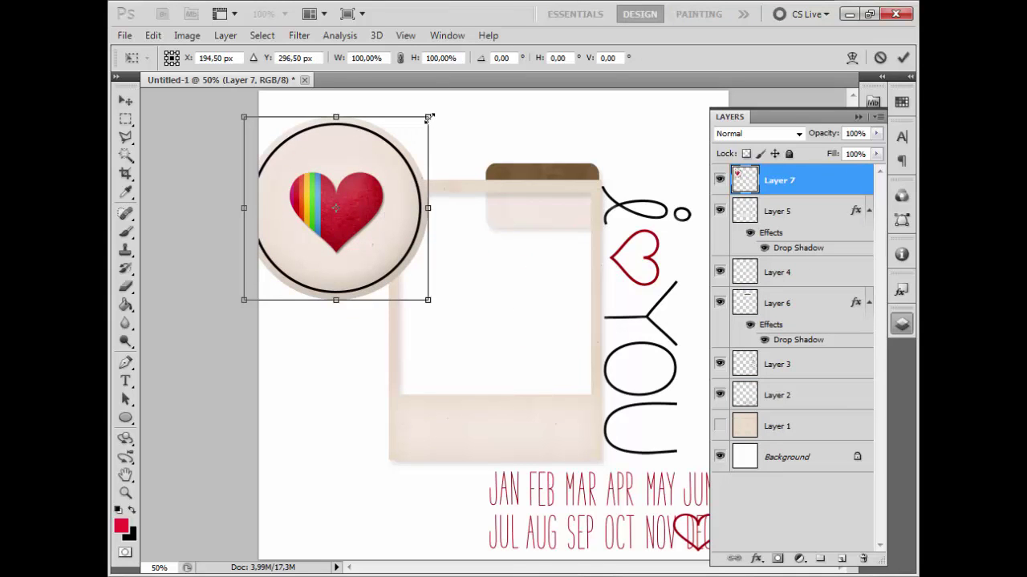
mouse_move(429, 118)
mouse_down()
mouse_move(361, 144)
mouse_move(353, 152)
mouse_move(372, 171)
mouse_move(362, 149)
mouse_up()
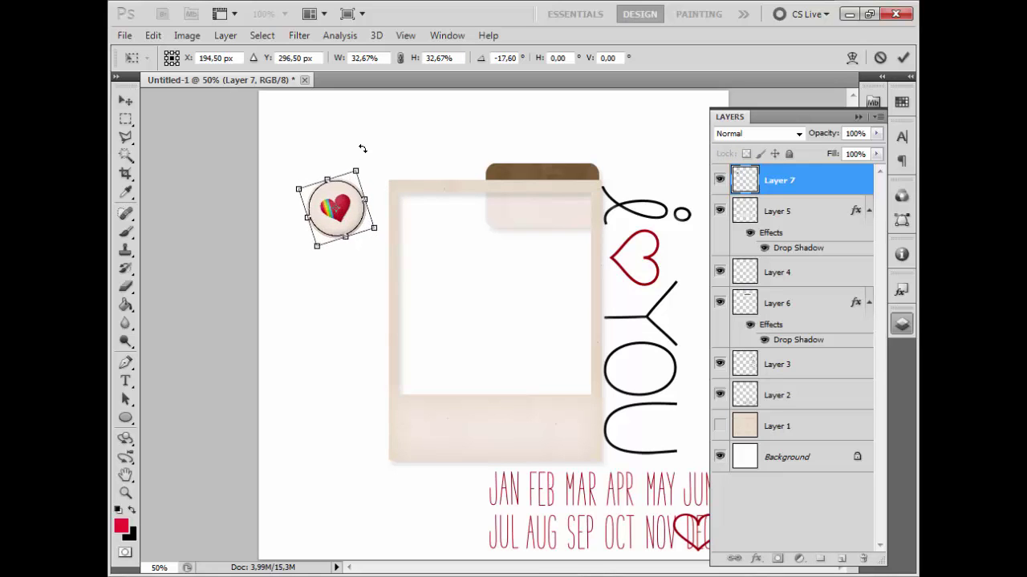
key(Return)
mouse_move(355, 233)
mouse_down()
mouse_move(428, 188)
mouse_move(423, 209)
mouse_up()
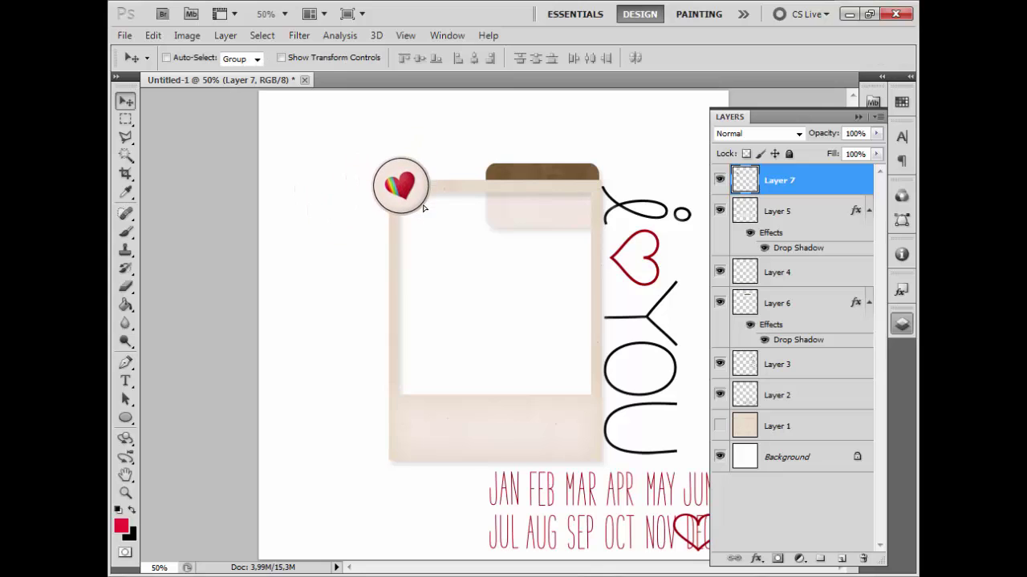
click(902, 322)
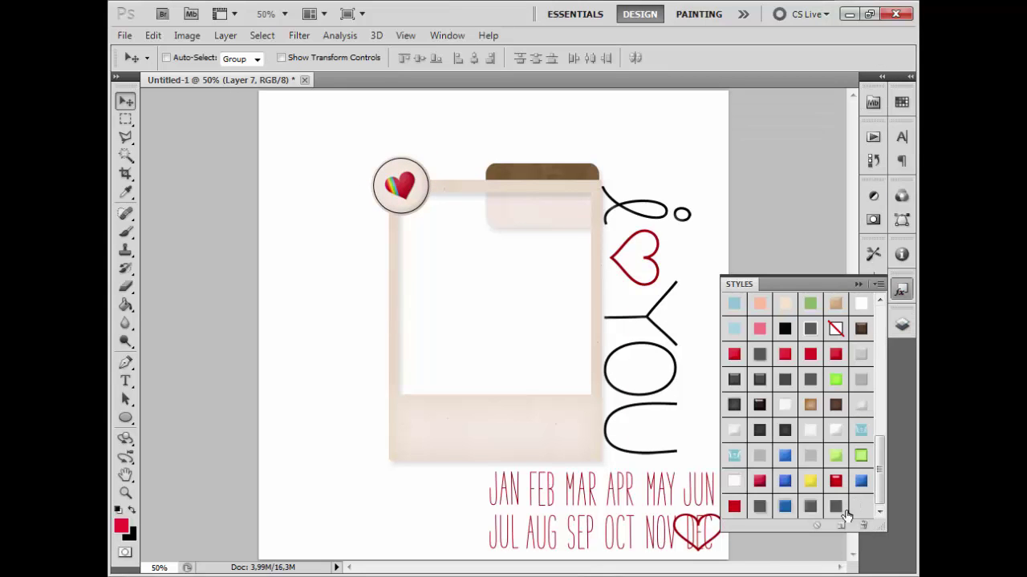
drag(395, 194, 390, 203)
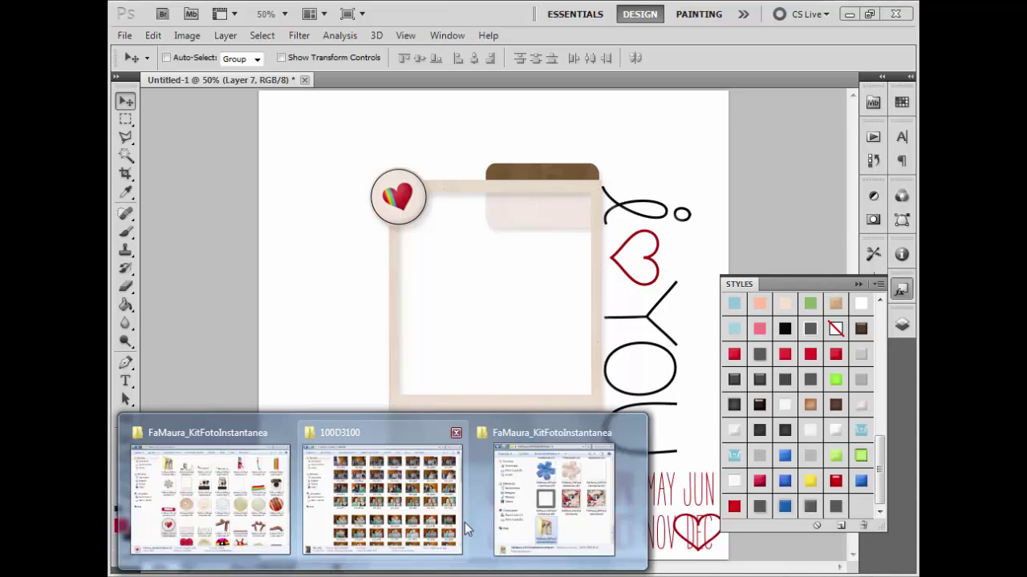
Open the rainbow tape image from the kit folder in Photoshop and select all of it.
click(241, 503)
right_click(782, 242)
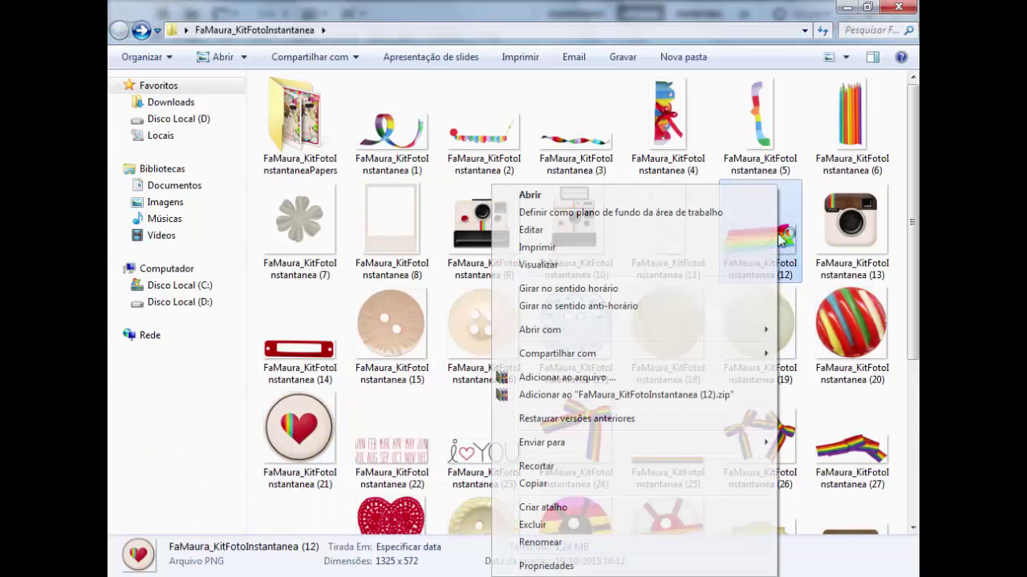
click(399, 349)
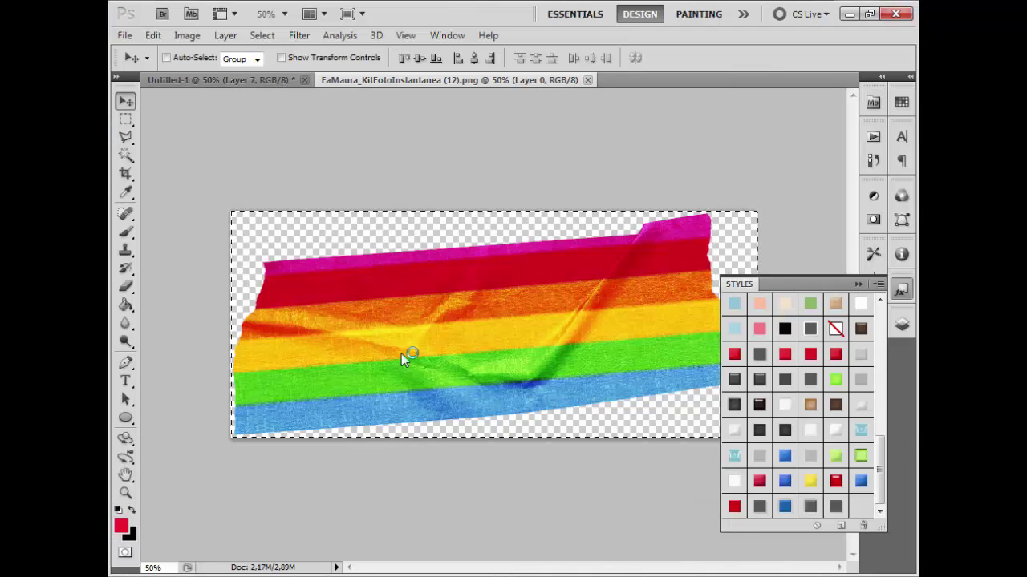
key(ctrl+a)
click(587, 80)
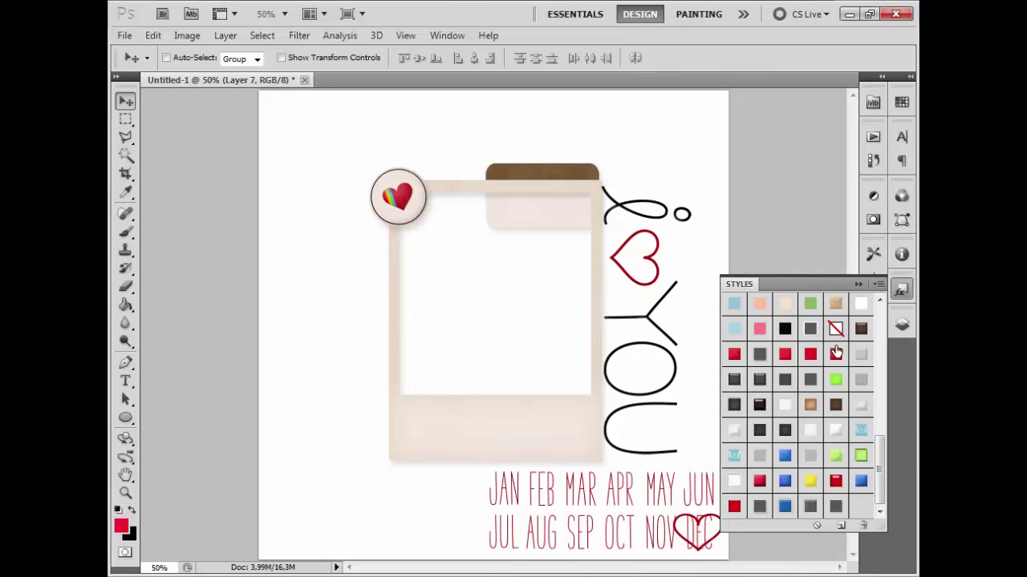
Paste the rainbow tape as Layer 8, shrink it to about 30% and tilt it.
click(902, 324)
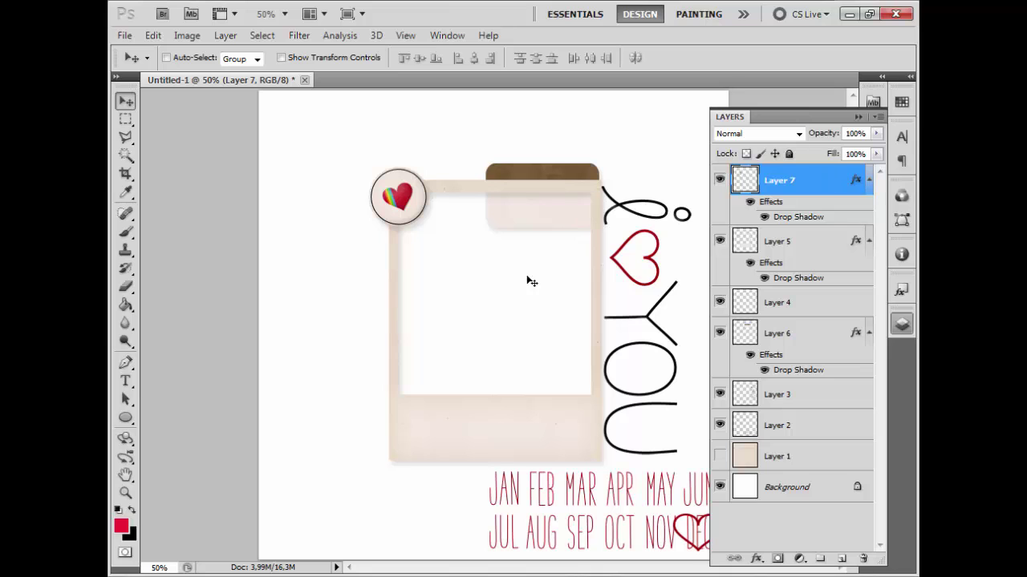
key(ctrl+v)
key(ctrl+t)
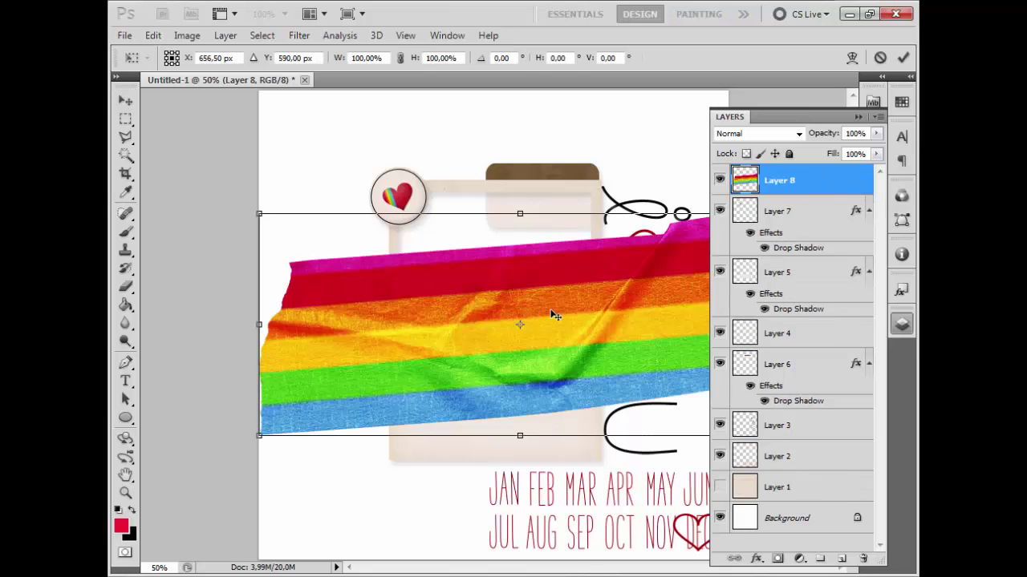
drag(260, 216, 431, 348)
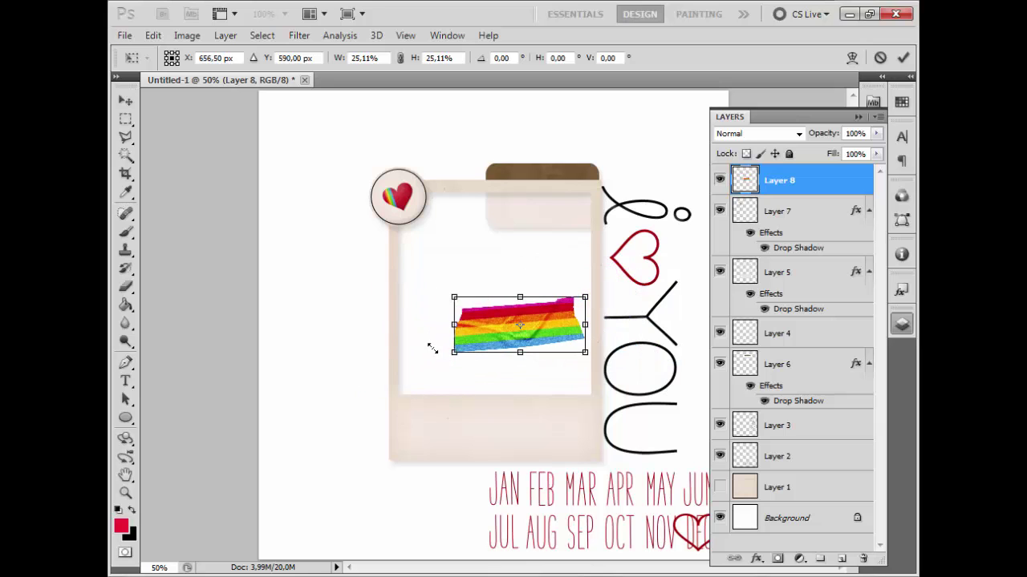
mouse_move(434, 269)
mouse_down()
mouse_move(388, 349)
mouse_move(403, 385)
mouse_up()
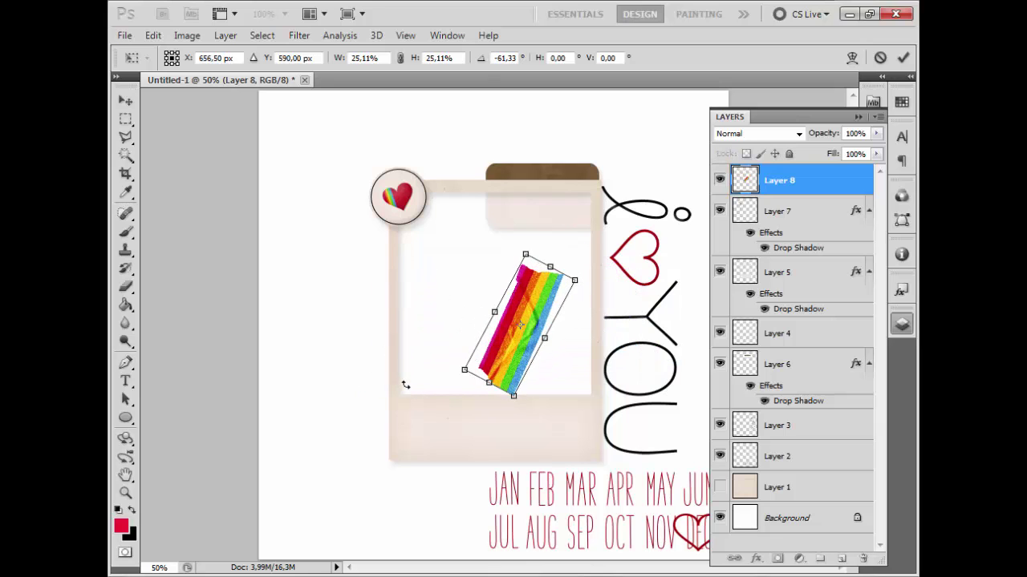
key(Return)
Lay the tape nearly horizontal across the frame's lower-left corner and apply the drop-shadow style.
mouse_move(519, 364)
mouse_down()
mouse_move(372, 454)
mouse_move(405, 480)
mouse_up()
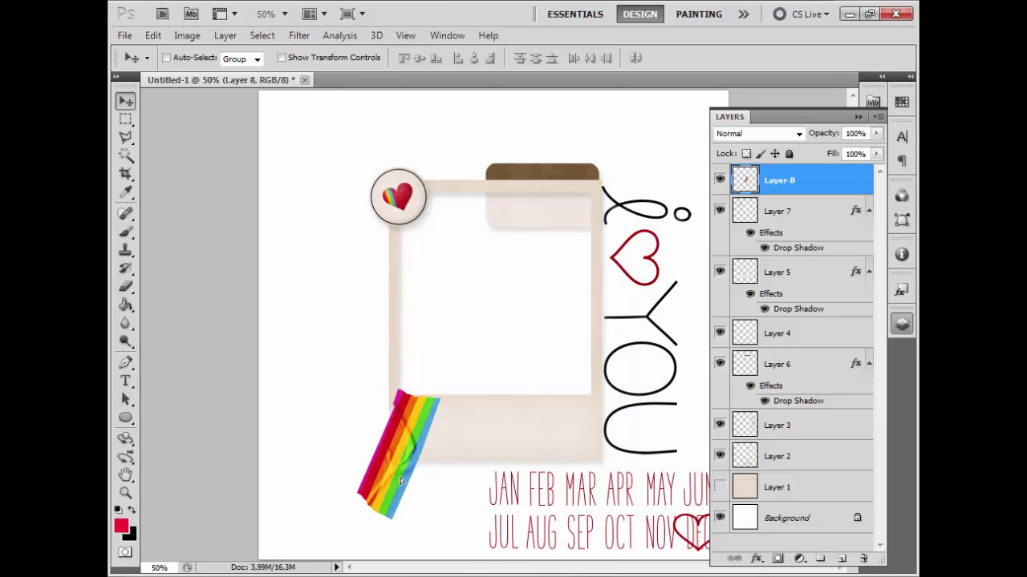
key(ctrl+t)
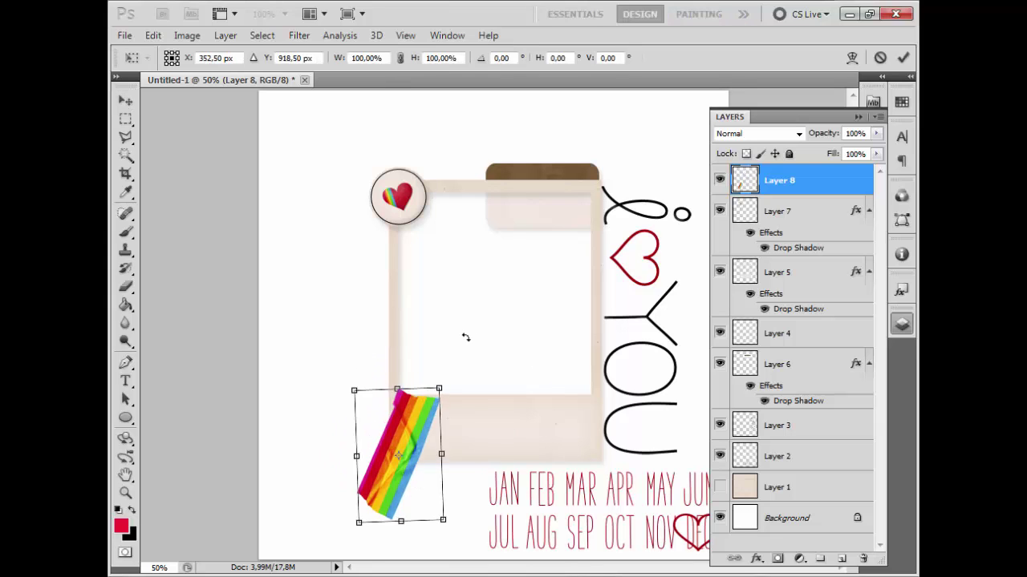
drag(466, 337, 356, 331)
key(Return)
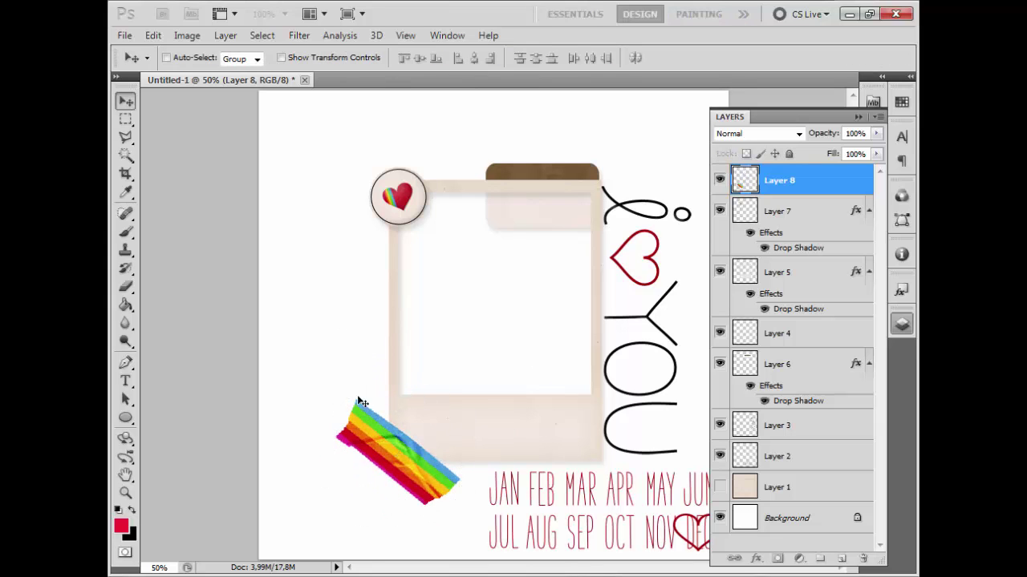
drag(406, 466, 405, 457)
click(901, 290)
click(835, 405)
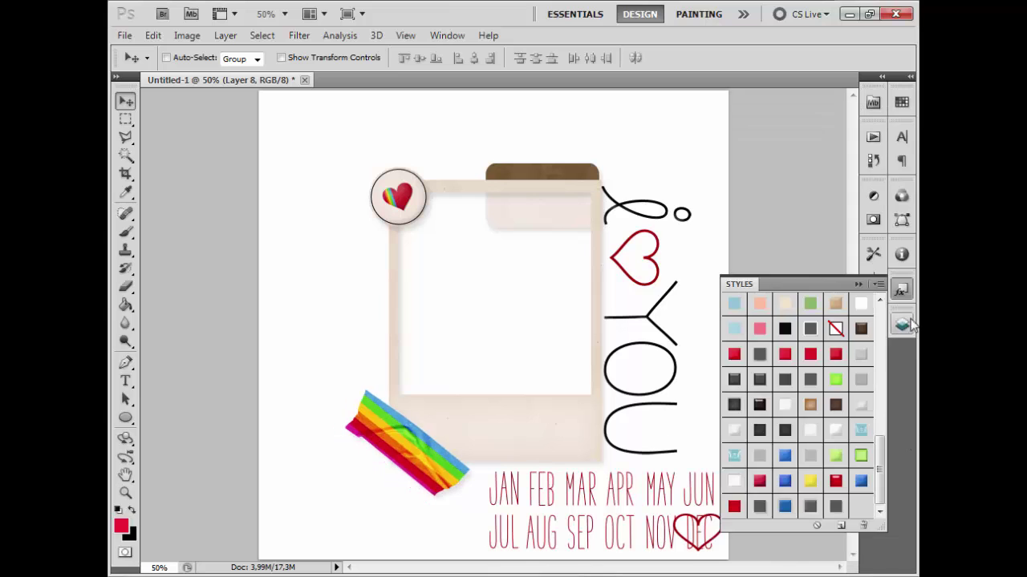
click(902, 324)
Show the grid-paper layer and open paper (2) from the kit papers folder in Photoshop.
click(719, 506)
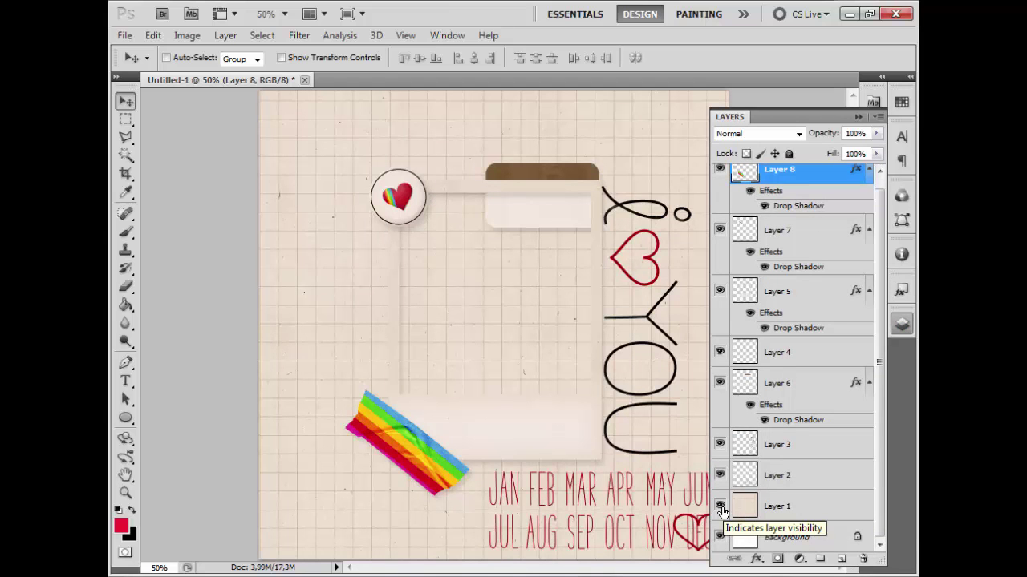
click(769, 501)
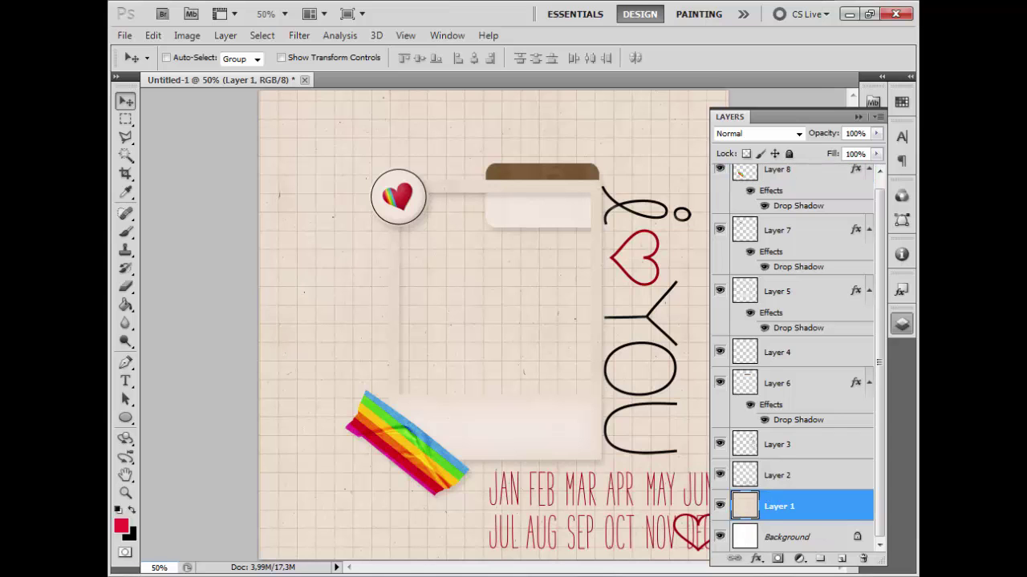
click(222, 481)
double_click(301, 157)
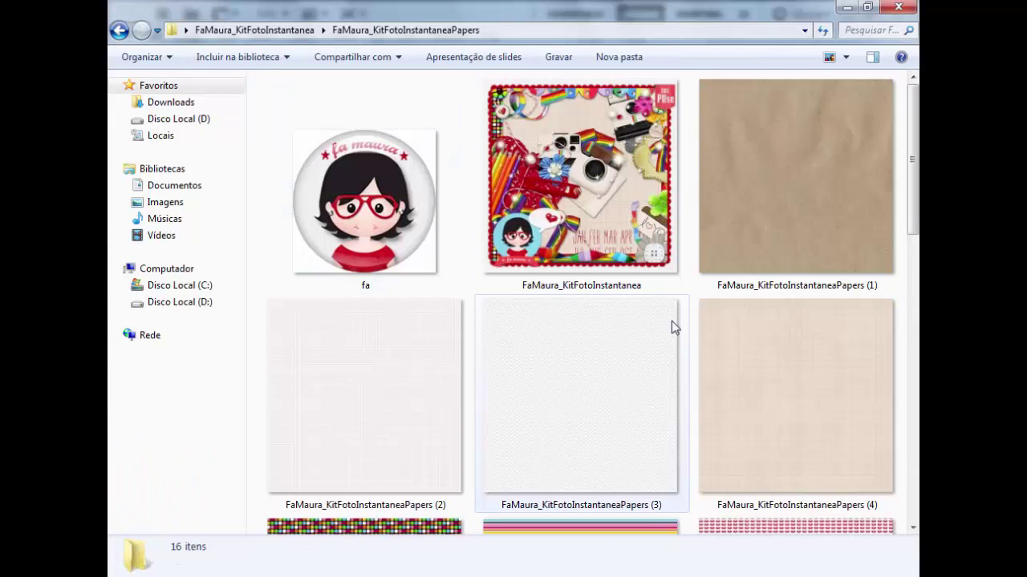
scroll(580, 363, down, 3)
scroll(581, 363, up, 3)
click(581, 363)
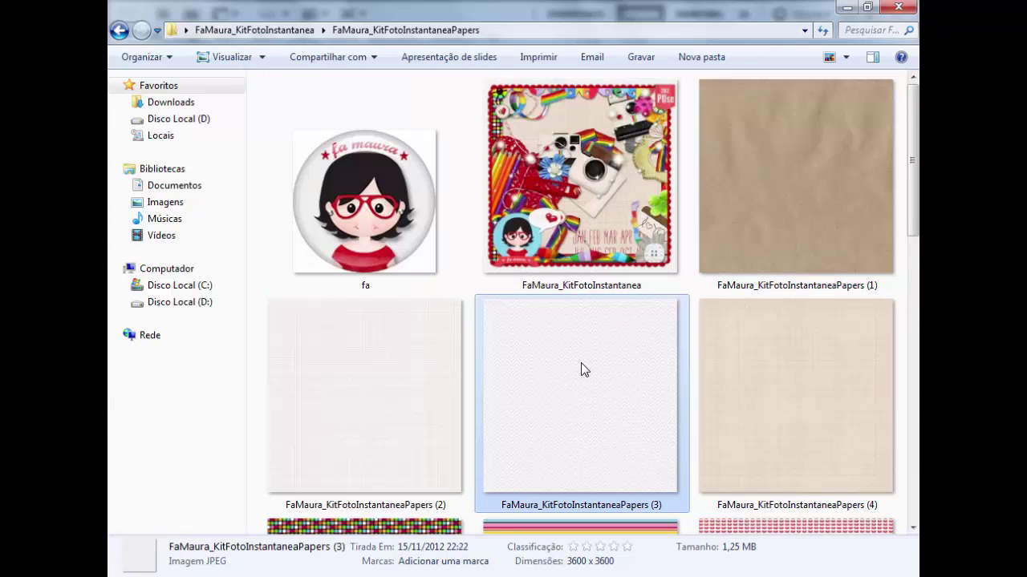
click(395, 373)
right_click(395, 374)
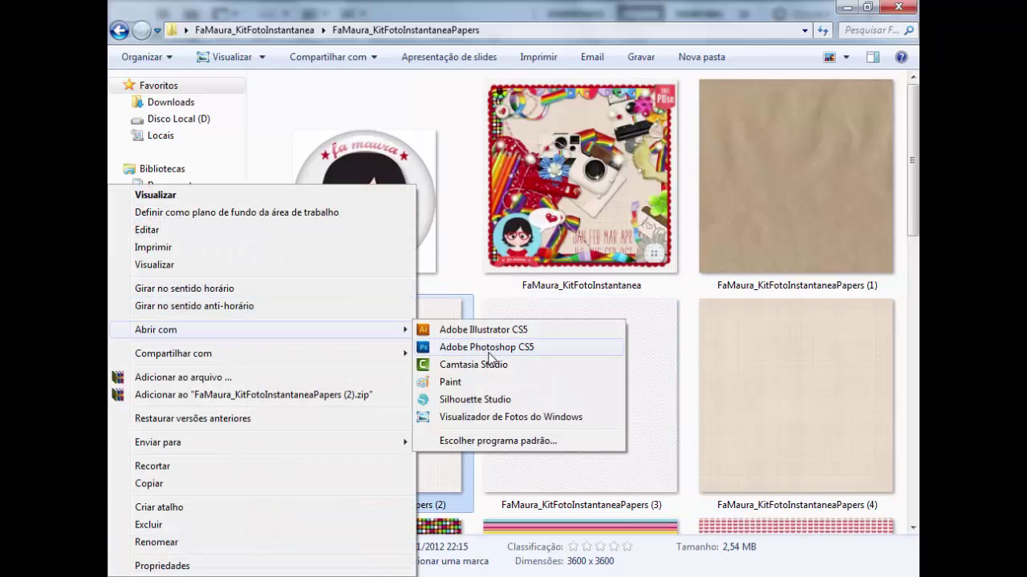
click(487, 348)
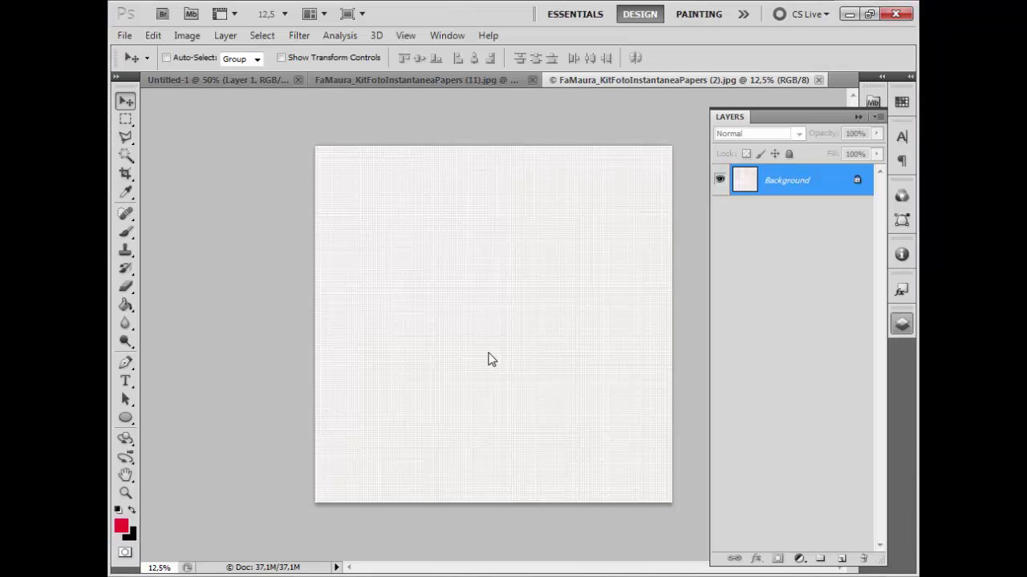
Select all of paper (2) and paste it into the card above Layer 1.
key(ctrl+a)
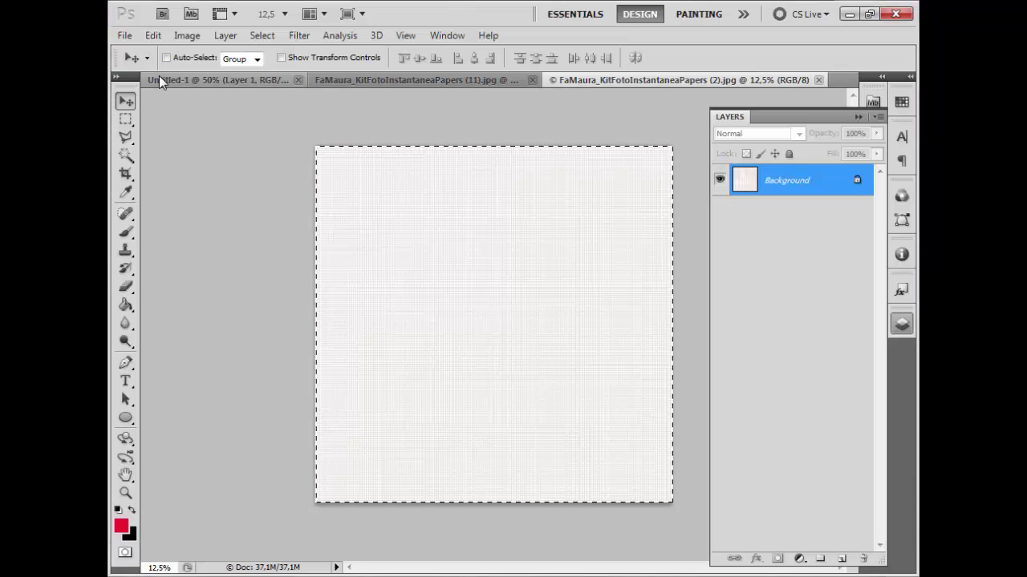
click(161, 78)
scroll(803, 509, down, 1)
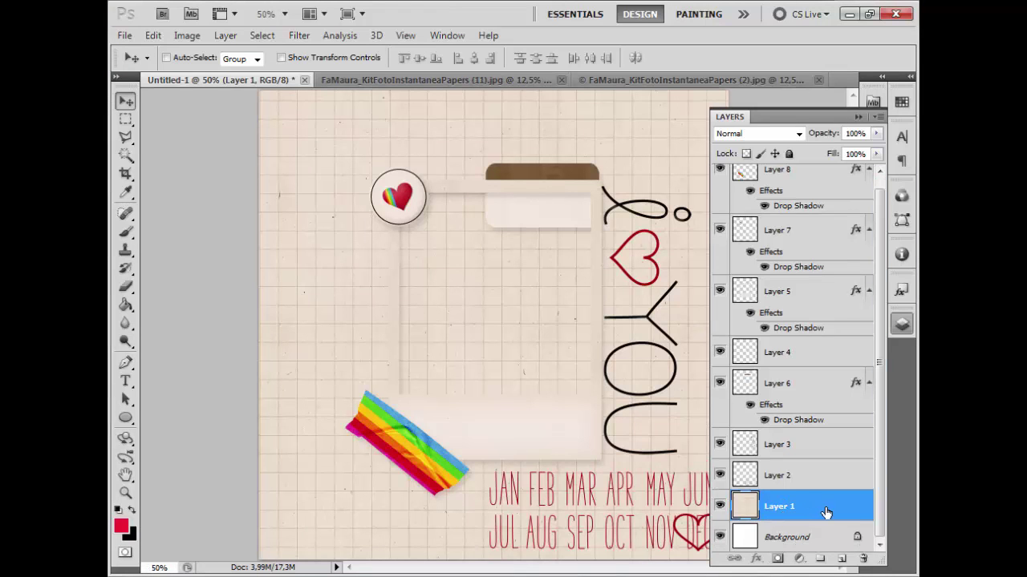
key(ctrl+v)
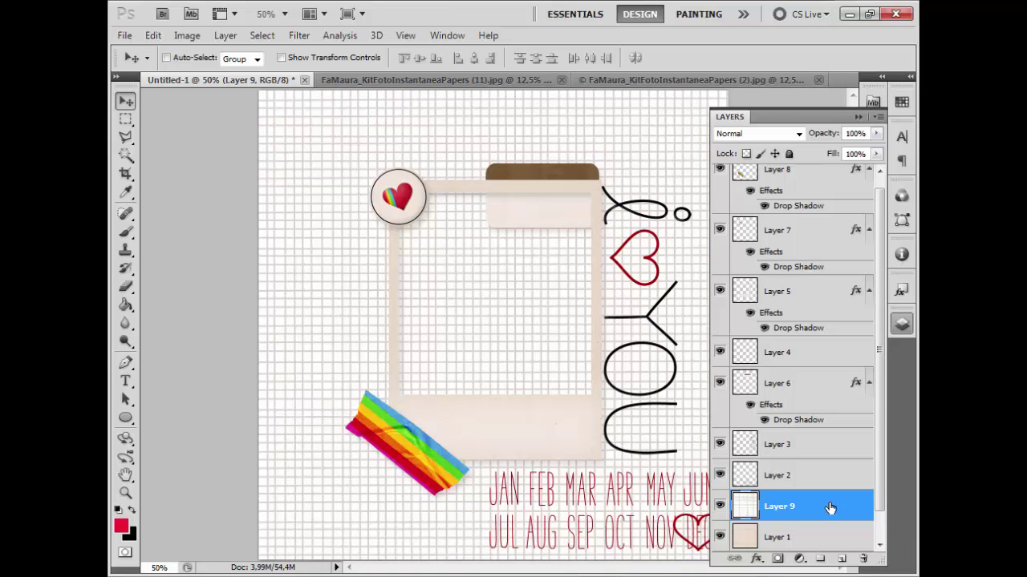
Scale the grid-paper background down proportionally for a finer grid pattern.
key(ctrl+minus)
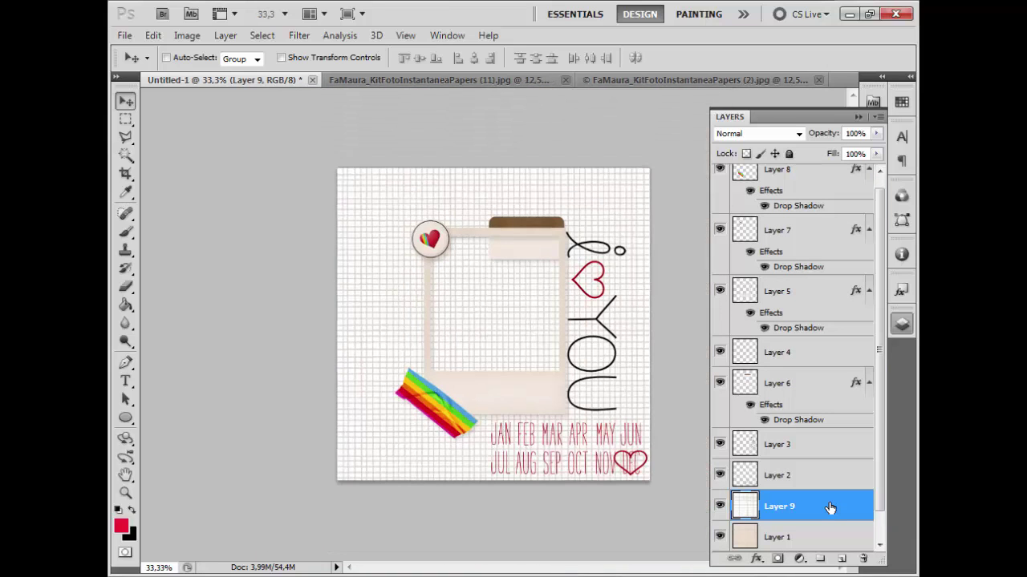
key(ctrl+minus)
key(ctrl+minus)
key(ctrl+minus)
key(ctrl+t)
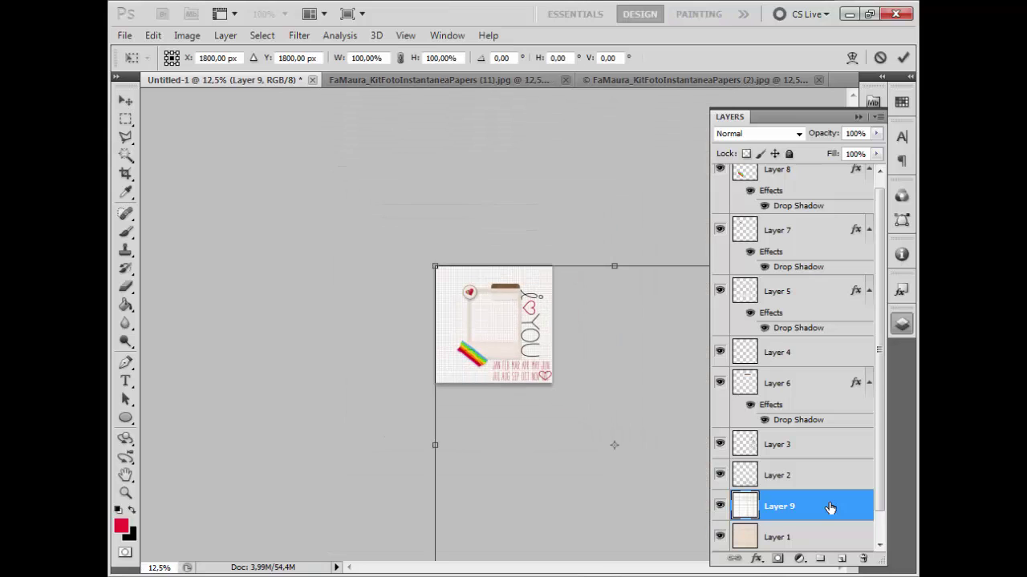
drag(433, 258, 537, 343)
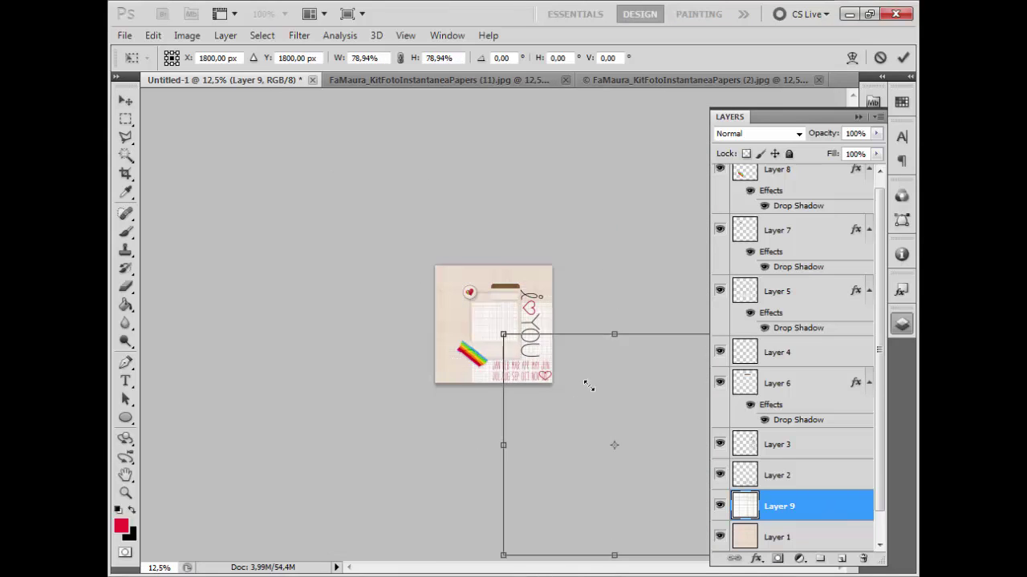
key(Return)
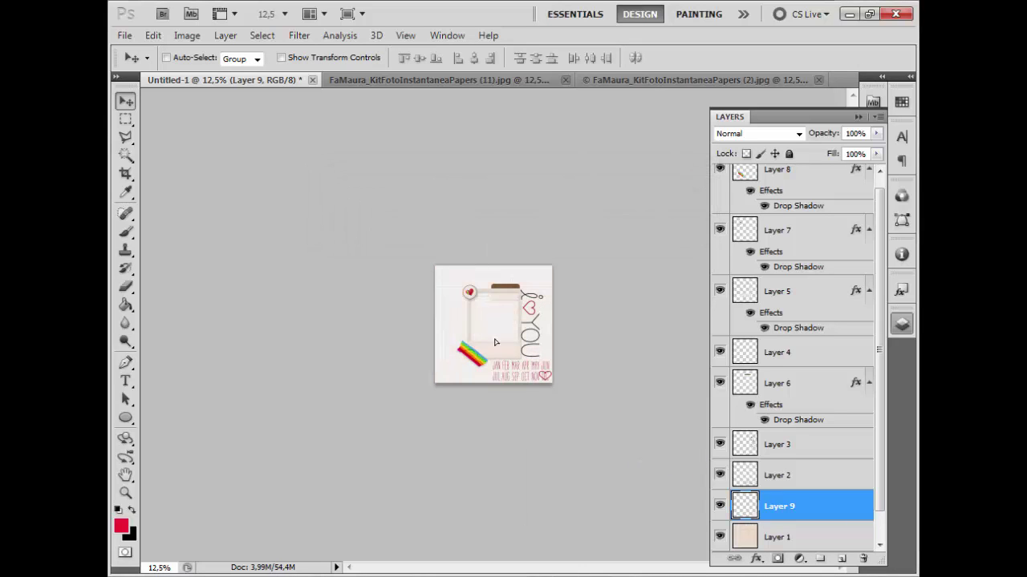
key(ctrl+plus)
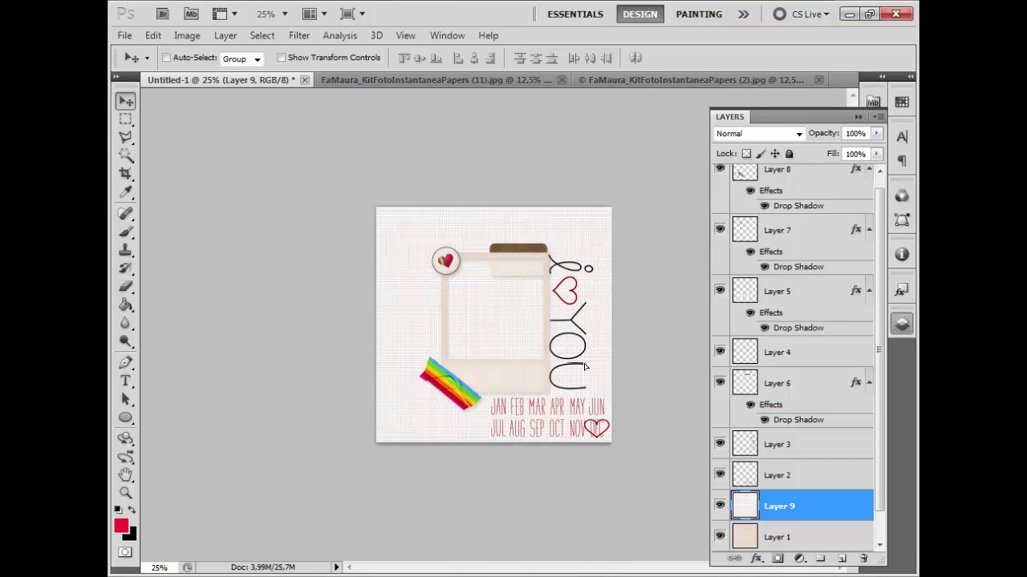
key(ctrl+plus)
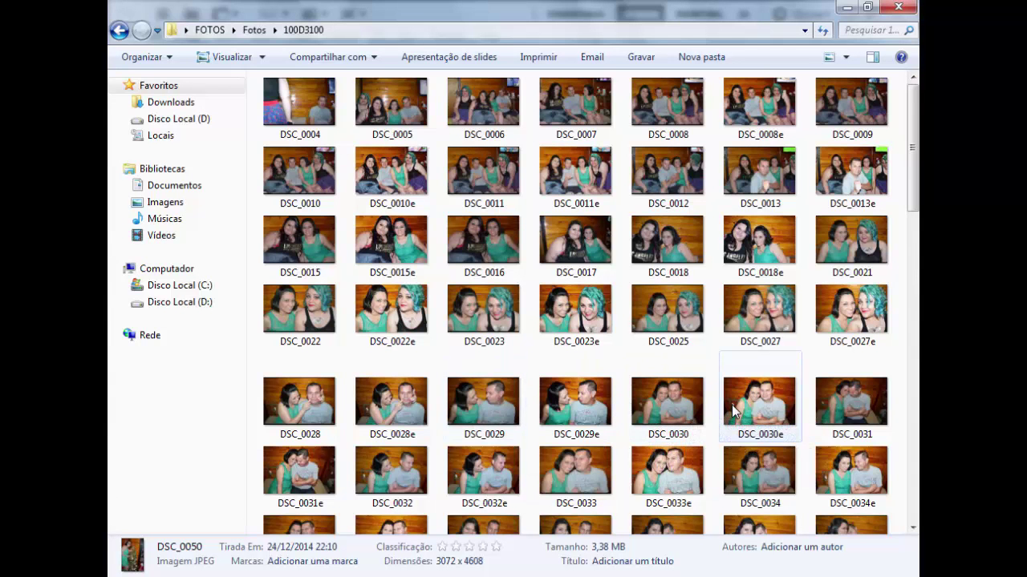
Open DSC_0031 in Photoshop CS5 and mark a crop area framing the couple.
right_click(842, 405)
mouse_move(616, 158)
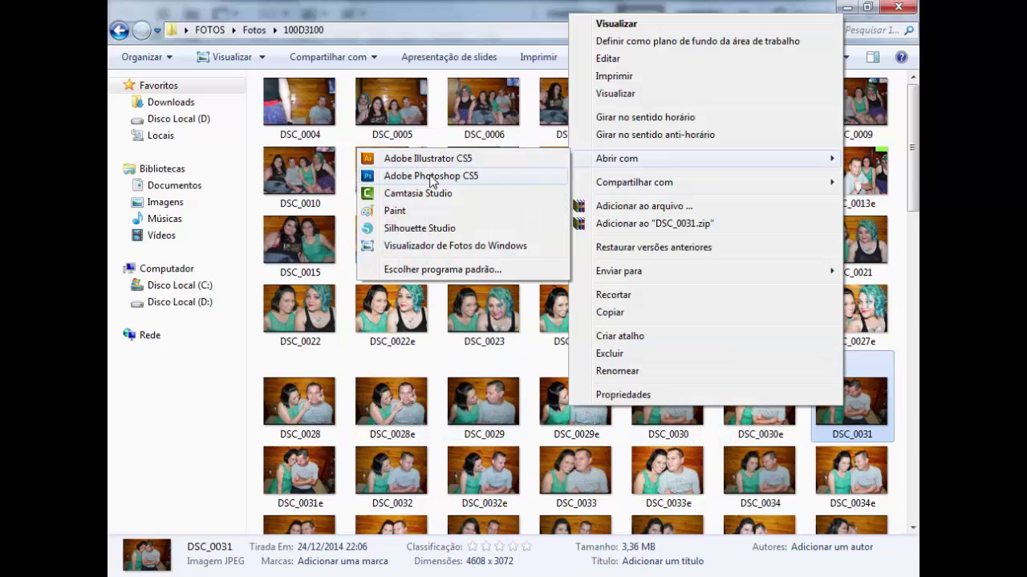
click(425, 176)
drag(125, 174, 201, 203)
click(316, 146)
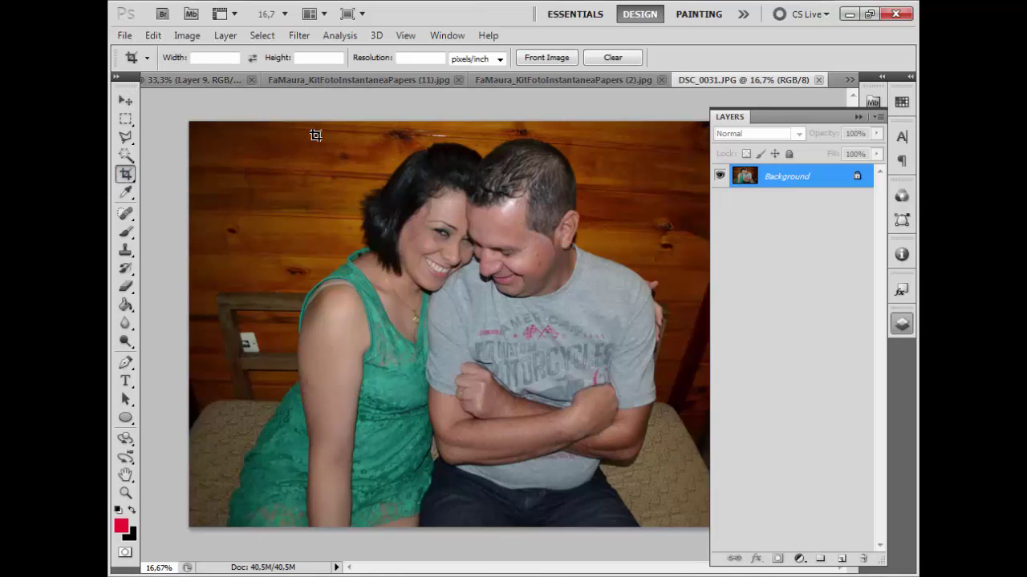
drag(317, 137, 671, 417)
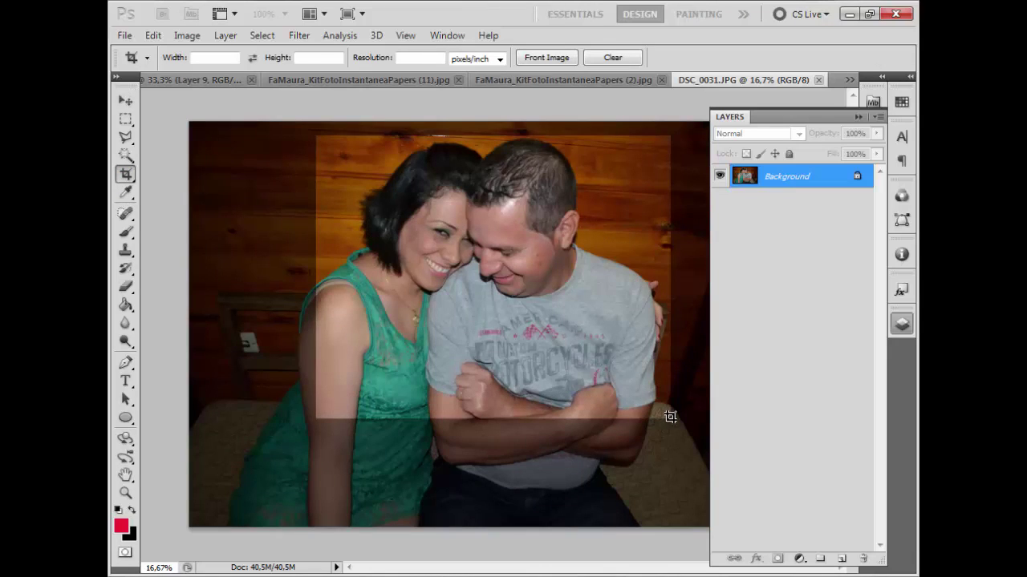
Crop the couple photo and paste it into Untitled-1 above the polaroid frame layer.
key(Return)
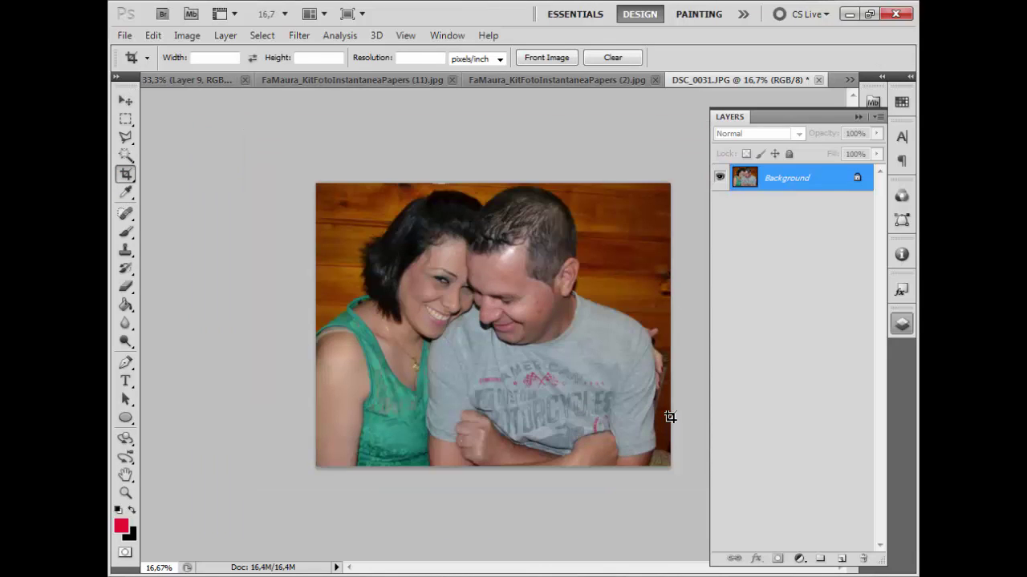
key(ctrl+a)
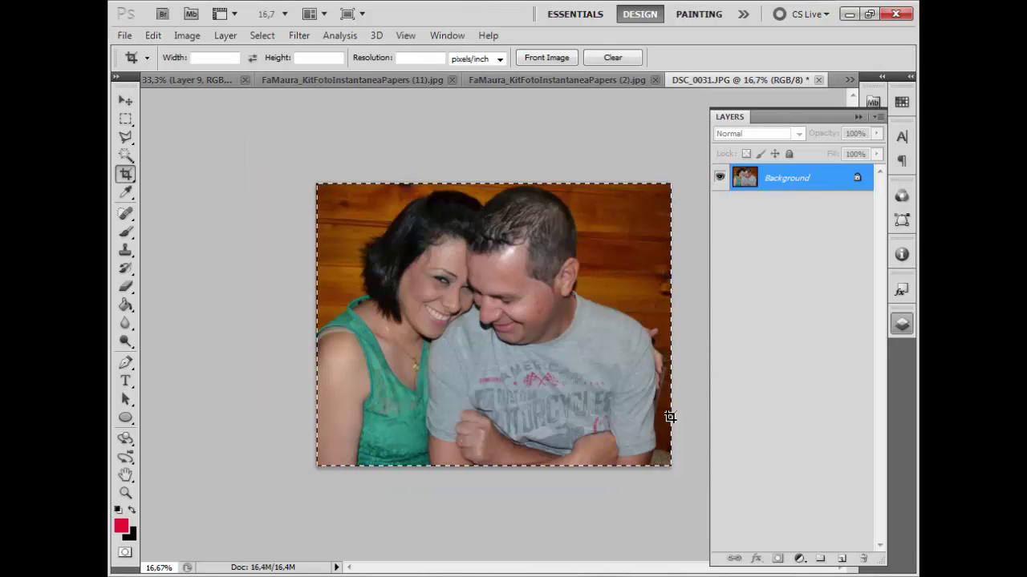
click(177, 79)
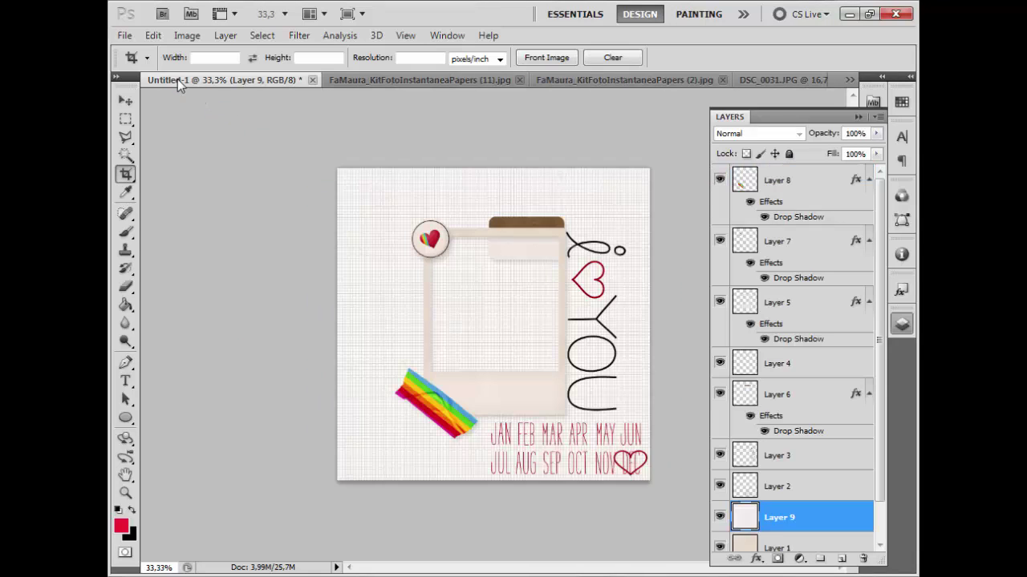
click(125, 101)
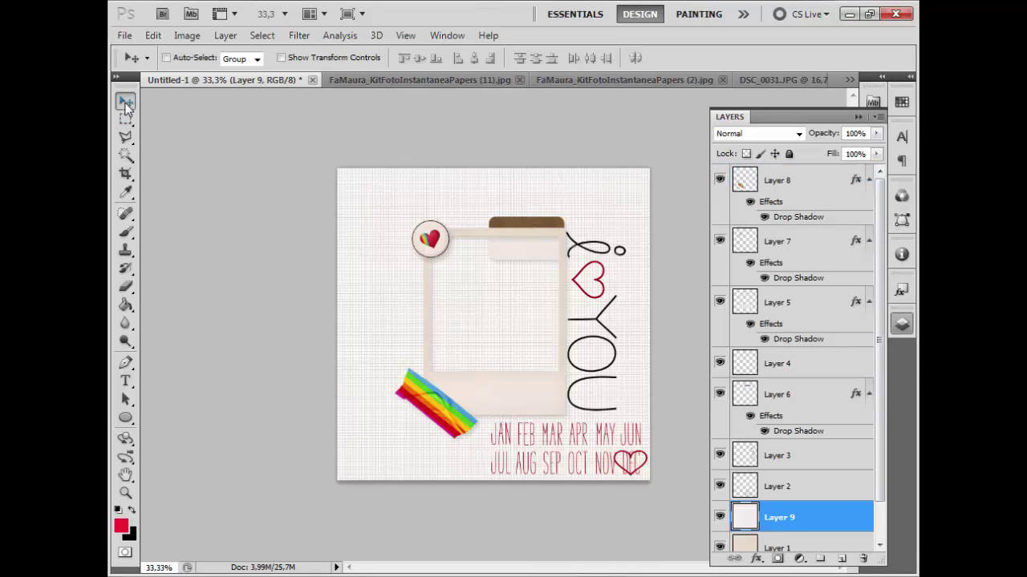
ctrl+click(551, 400)
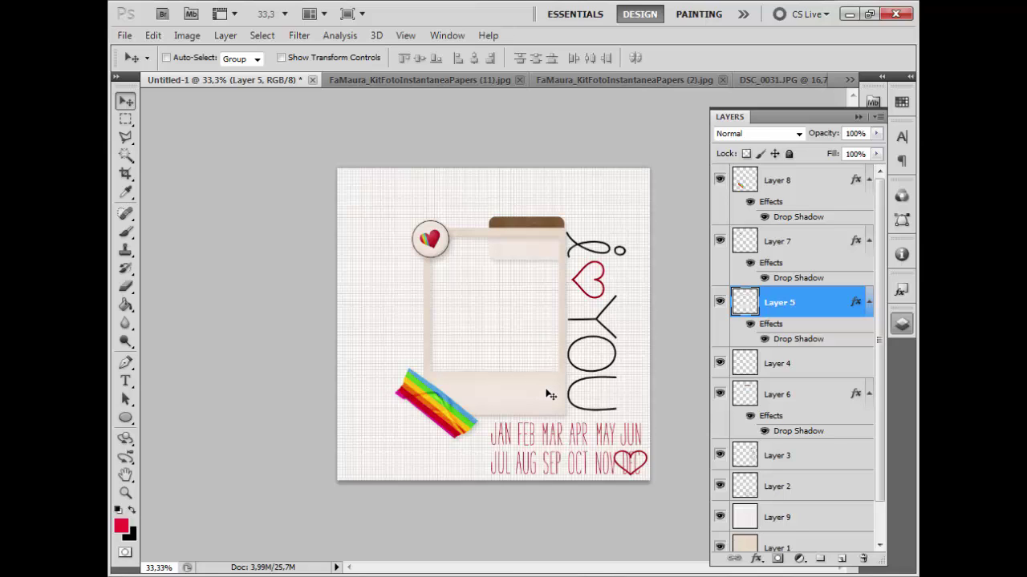
ctrl+click(461, 414)
ctrl+click(506, 397)
key(ctrl+v)
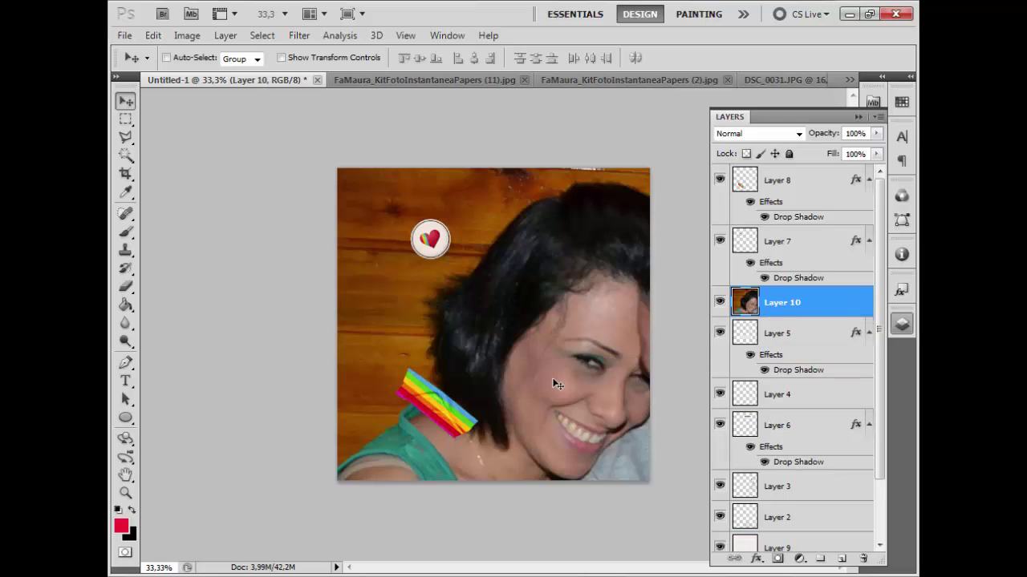
Shrink the pasted couple photo proportionally and place it inside the polaroid frame.
key(ctrl+minus)
key(ctrl+minus)
key(ctrl+minus)
key(ctrl+t)
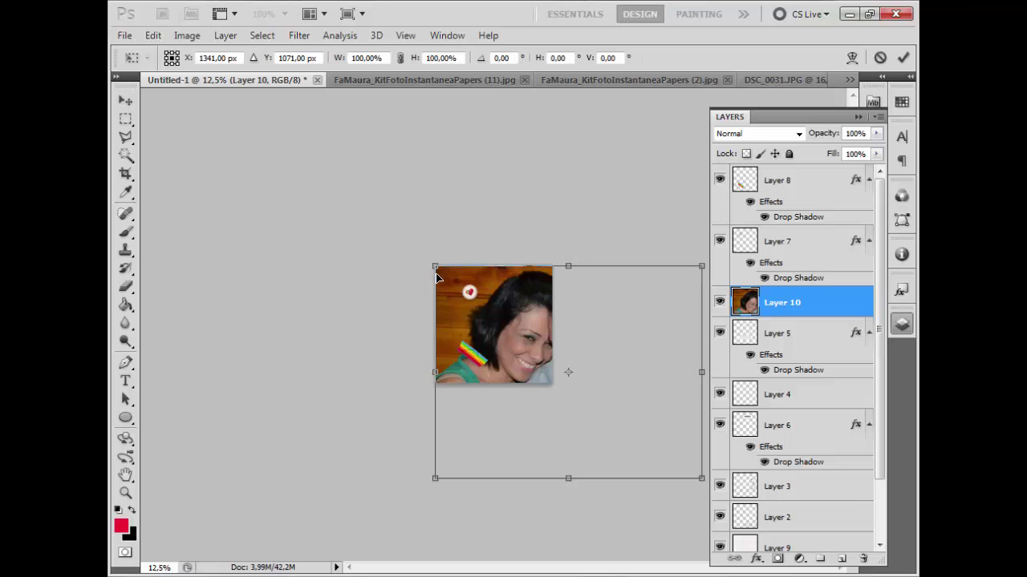
drag(434, 268, 536, 337)
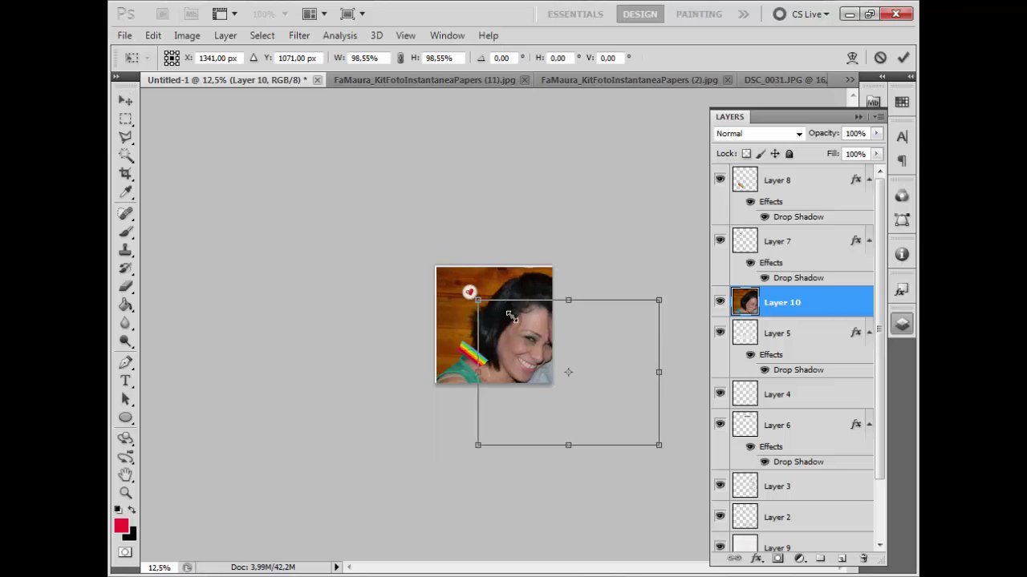
key(Return)
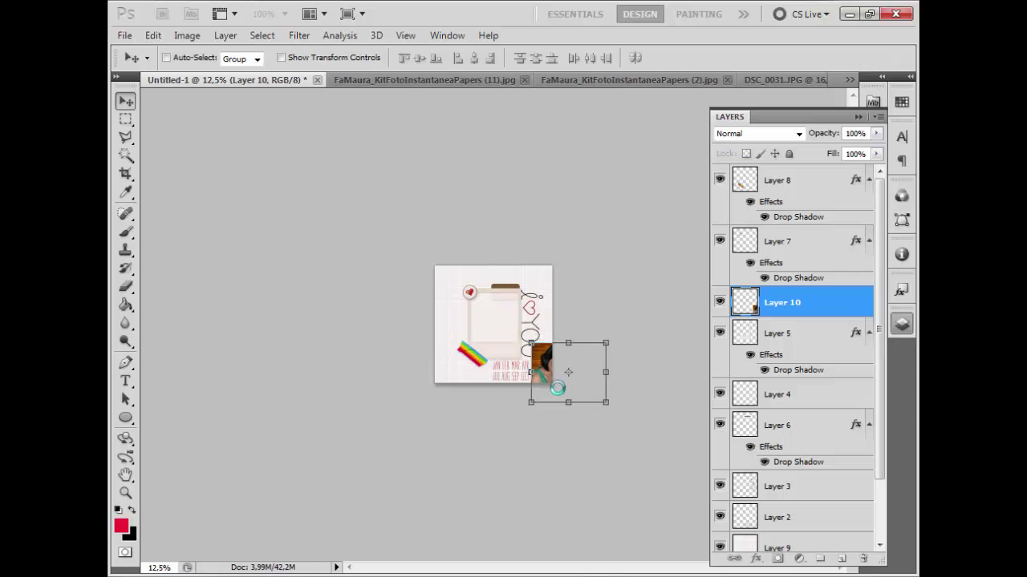
drag(562, 388, 495, 342)
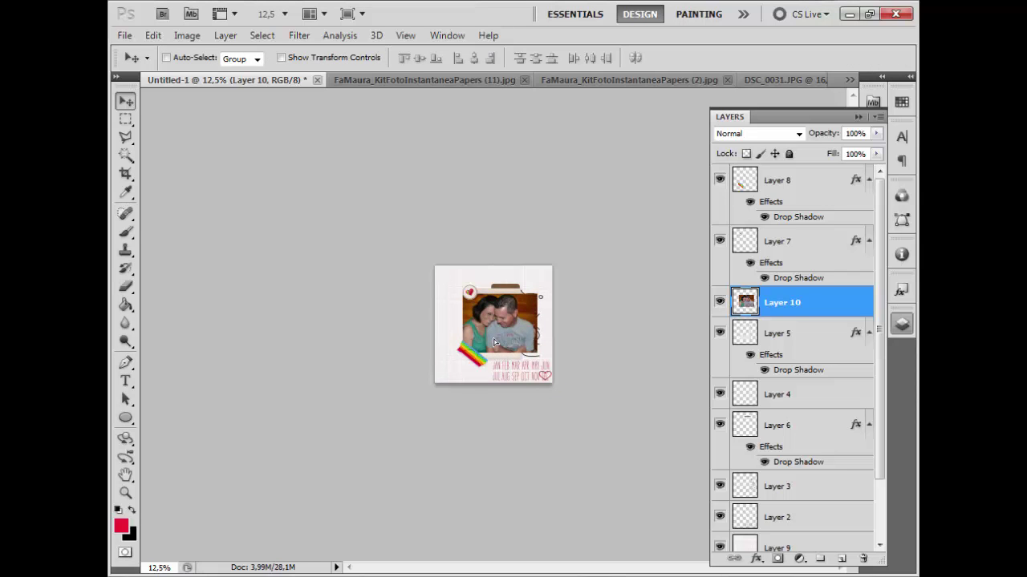
key(ctrl+plus)
key(ctrl+plus)
key(ctrl+plus)
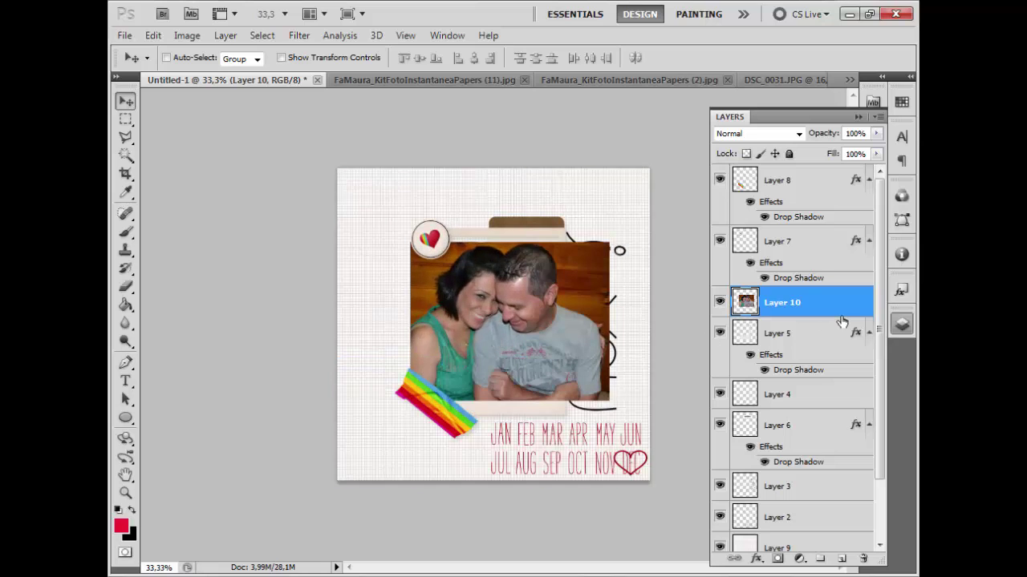
Move the couple photo beneath the polaroid frame layer and nudge it slightly upward.
click(716, 309)
click(720, 333)
click(720, 333)
key(ctrl+plus)
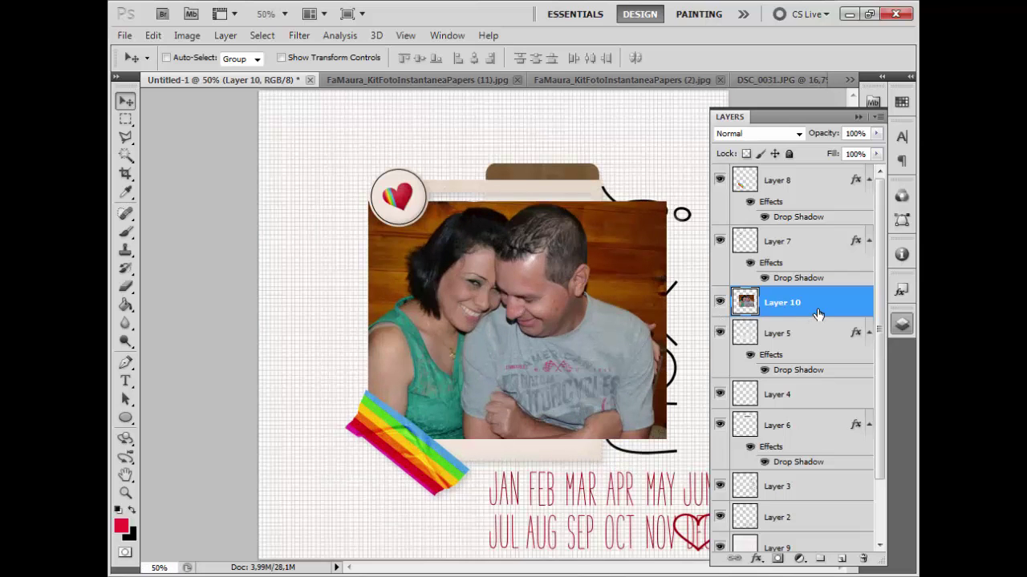
drag(819, 314, 824, 391)
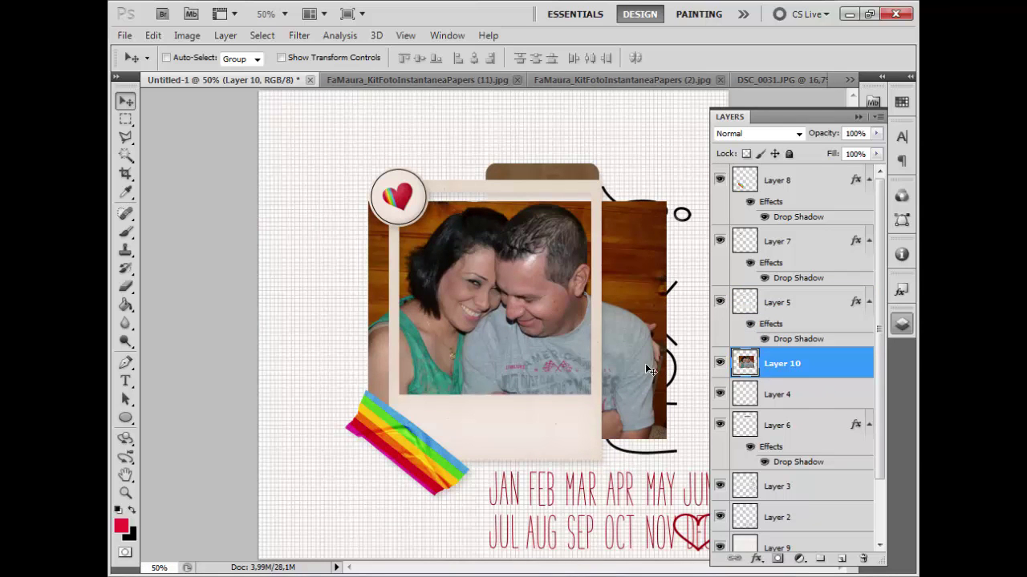
drag(618, 363, 616, 351)
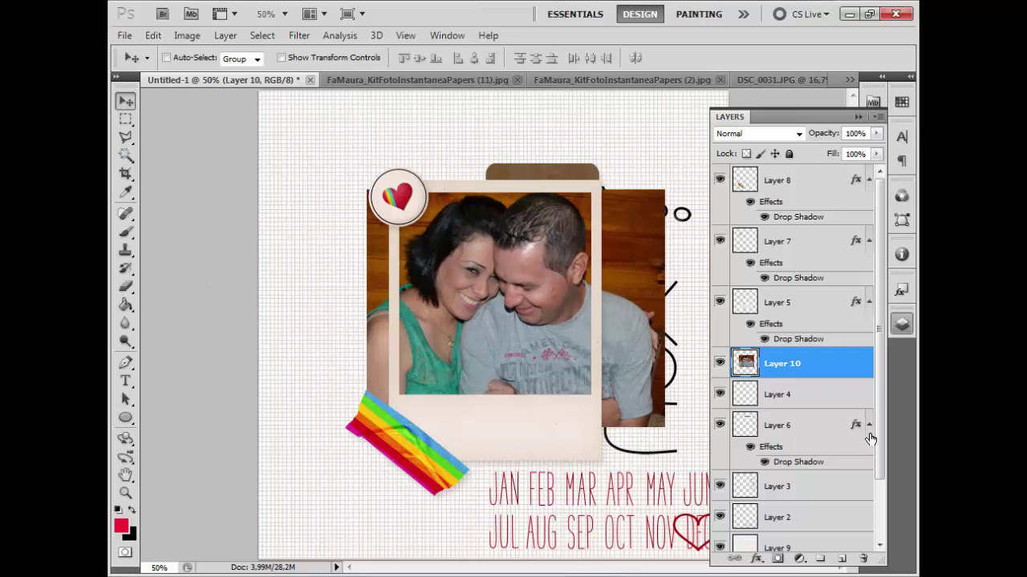
click(719, 302)
click(719, 303)
click(782, 302)
Select the polaroid frame's empty window by colour and expand the selection slightly.
right_click(125, 155)
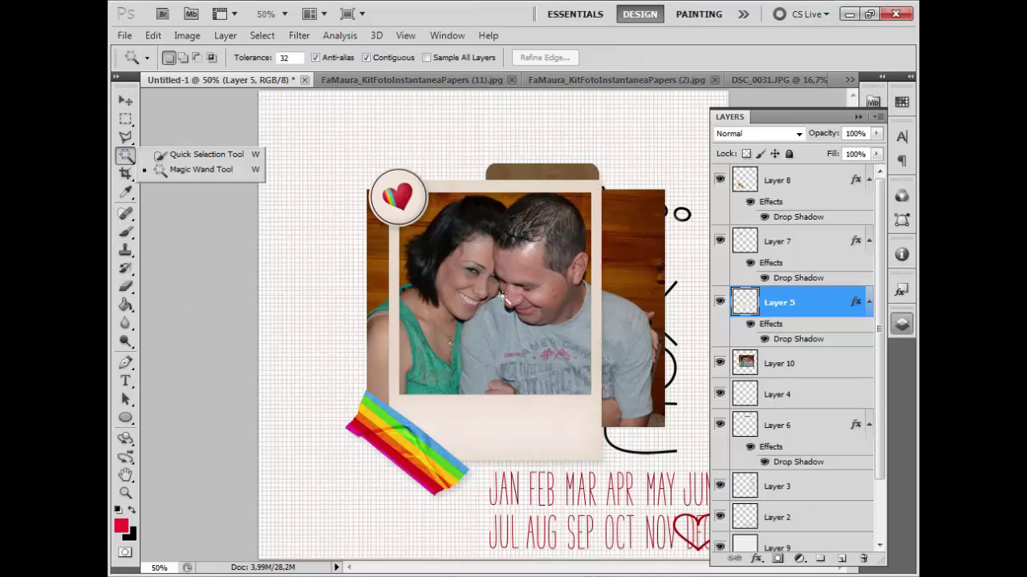
click(176, 173)
click(503, 260)
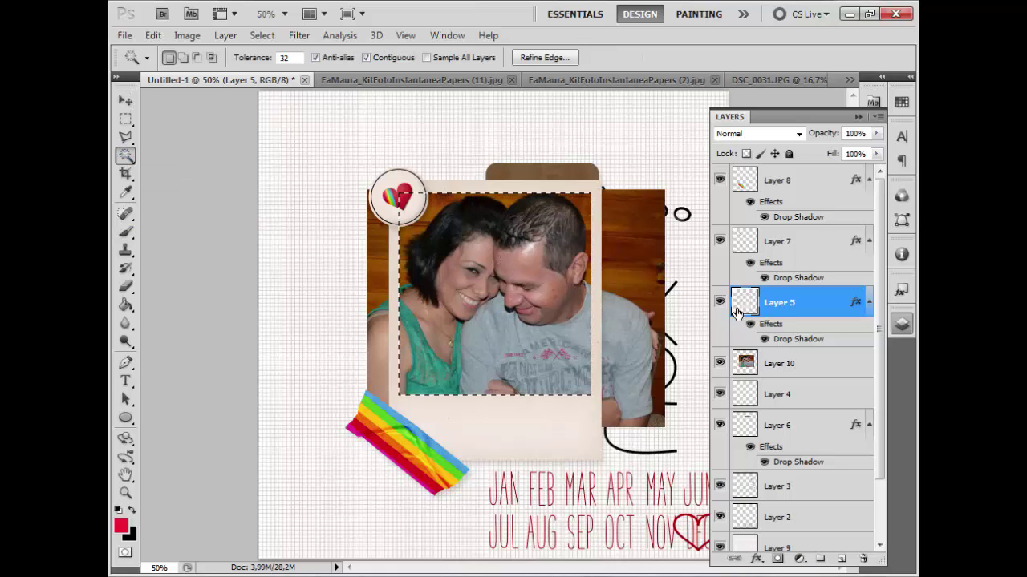
click(719, 364)
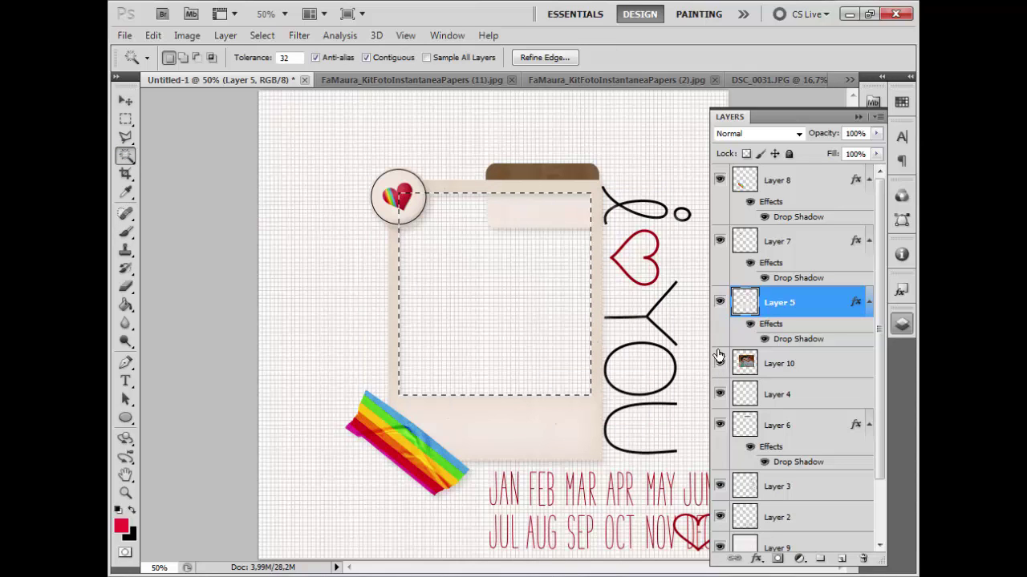
click(719, 364)
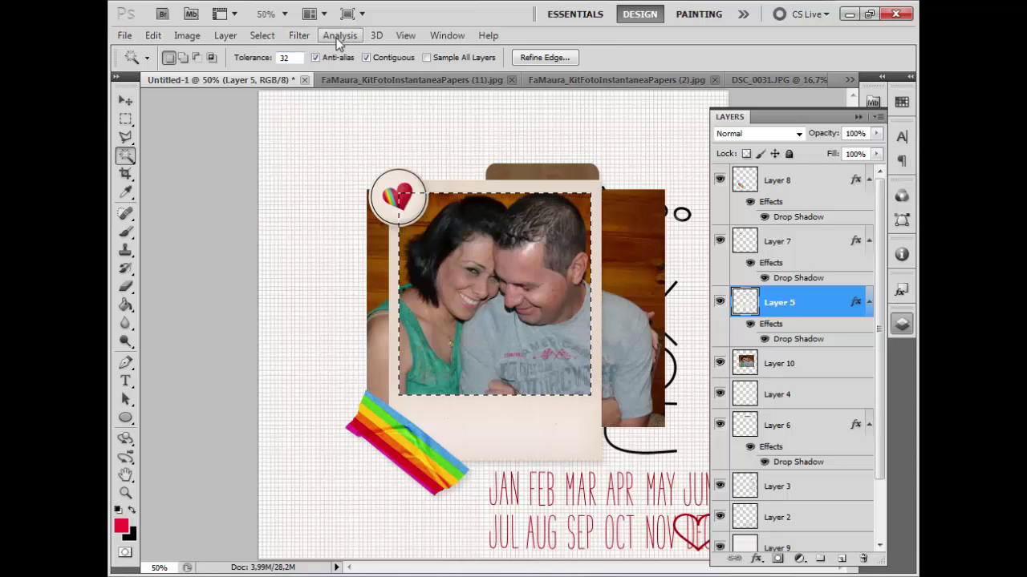
click(253, 38)
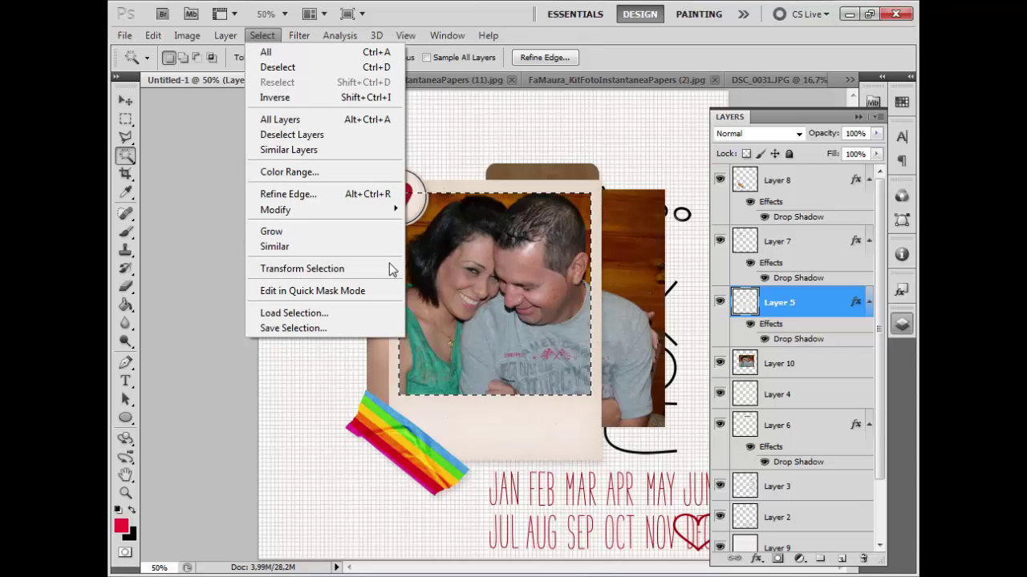
mouse_move(275, 210)
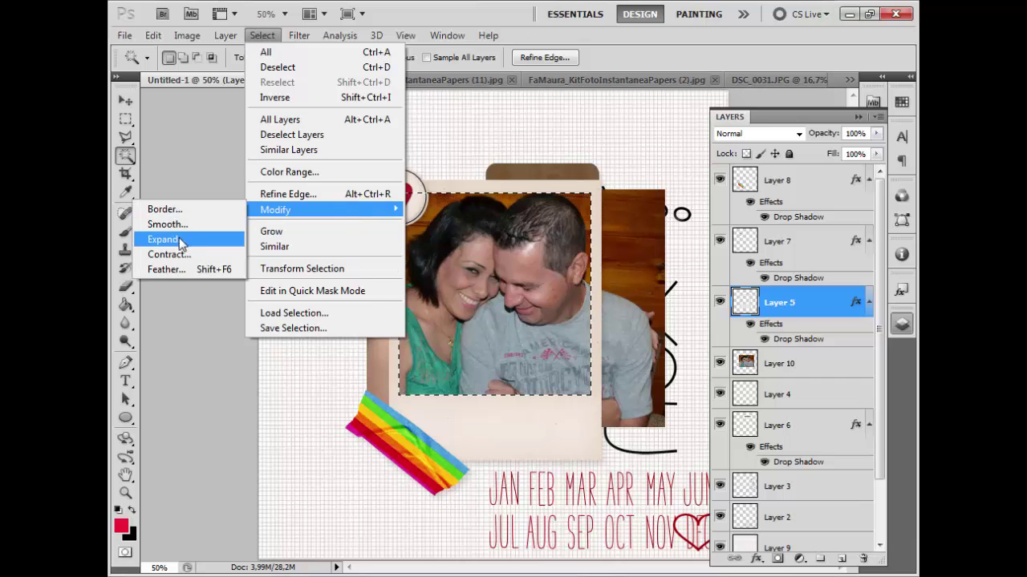
click(180, 239)
click(586, 170)
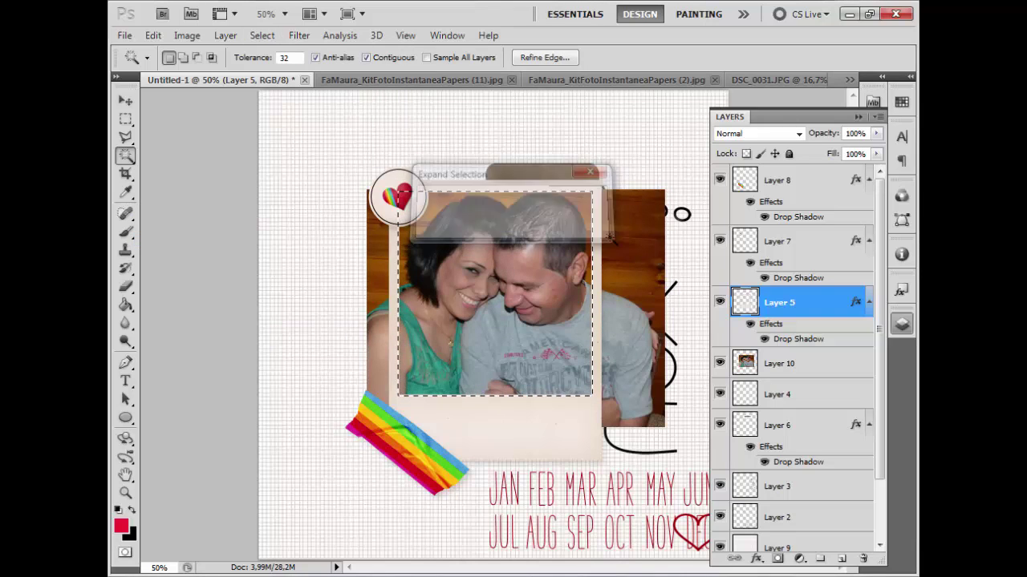
Copy the photo inside the window to a new layer and delete the oversized Layer 10.
click(807, 370)
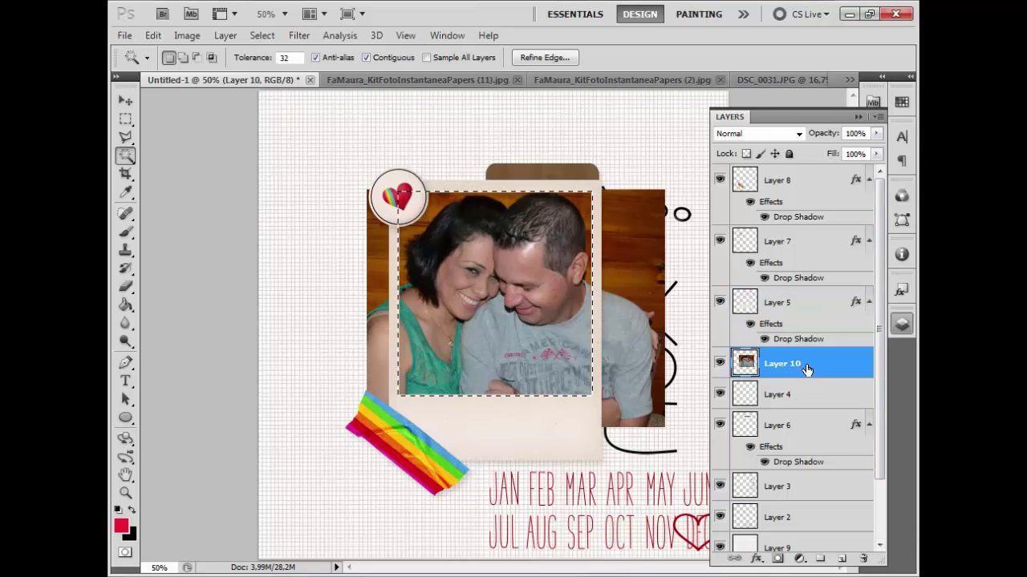
key(ctrl+j)
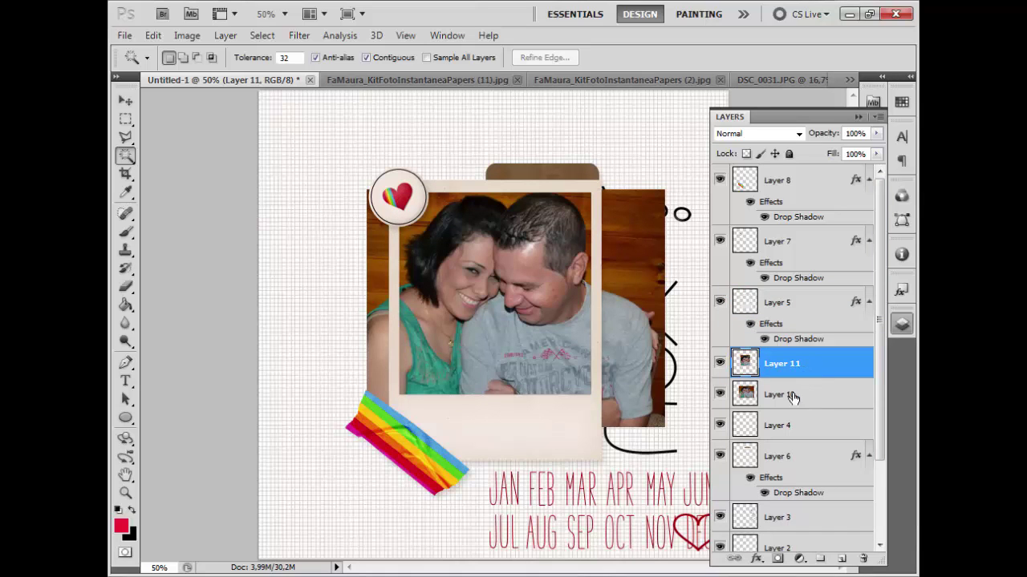
click(806, 394)
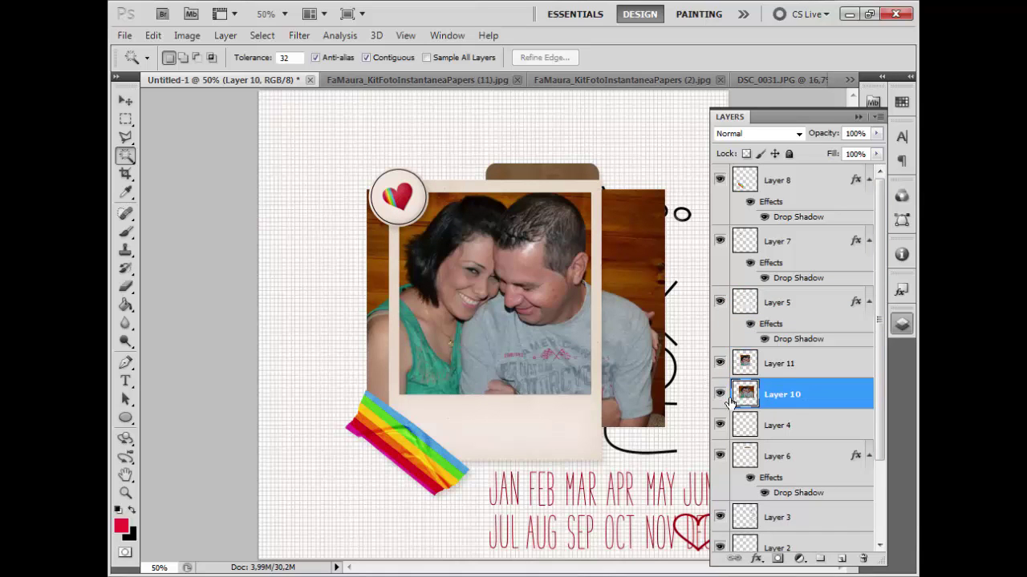
click(719, 394)
click(720, 394)
click(720, 394)
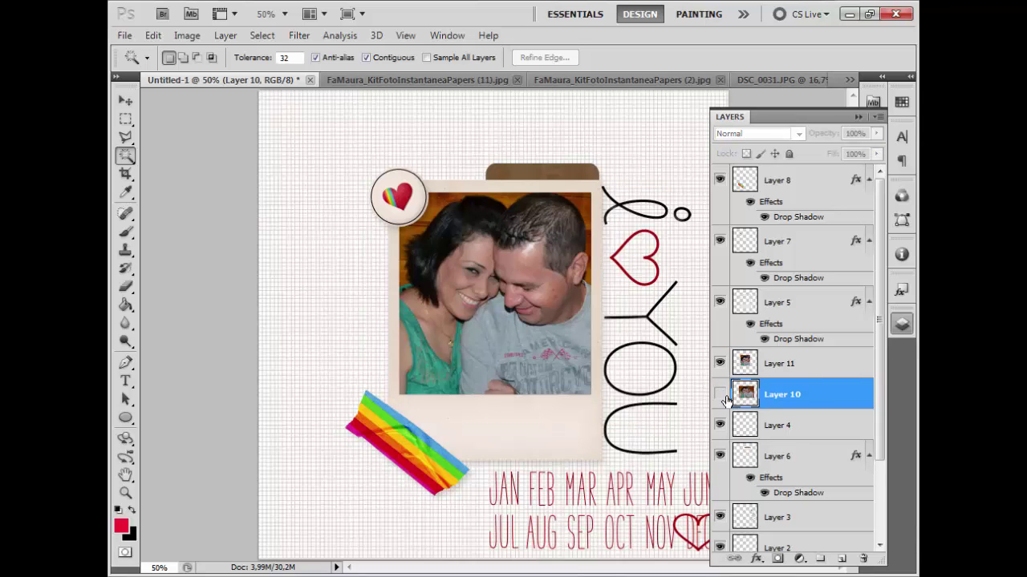
click(719, 394)
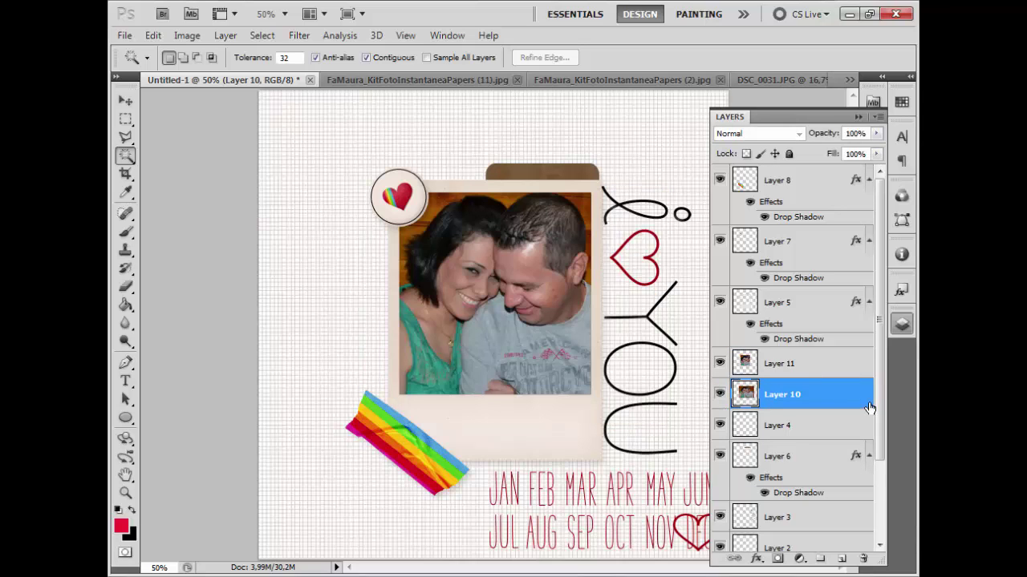
click(864, 561)
click(451, 231)
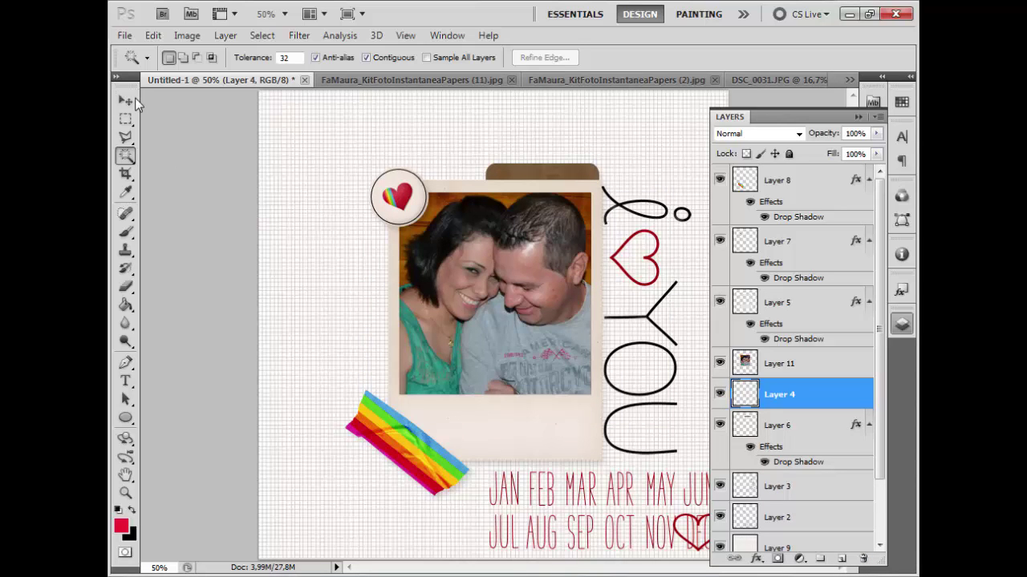
click(125, 100)
Open the red lace heart FaMaura_KitFotoInstantanea (29).png in Photoshop, select it all, then close it.
key(ctrl+minus)
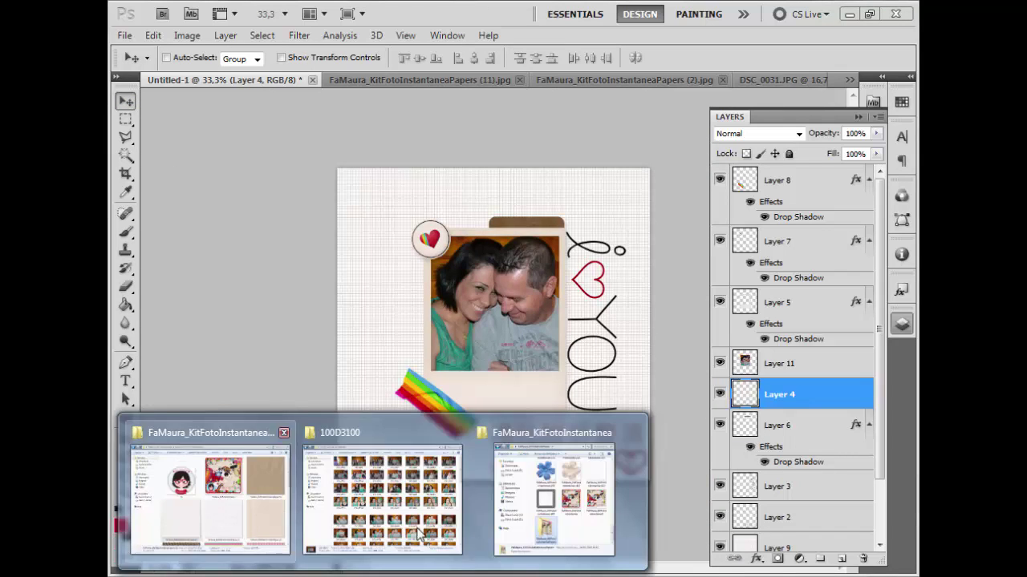
click(256, 505)
mouse_move(176, 208)
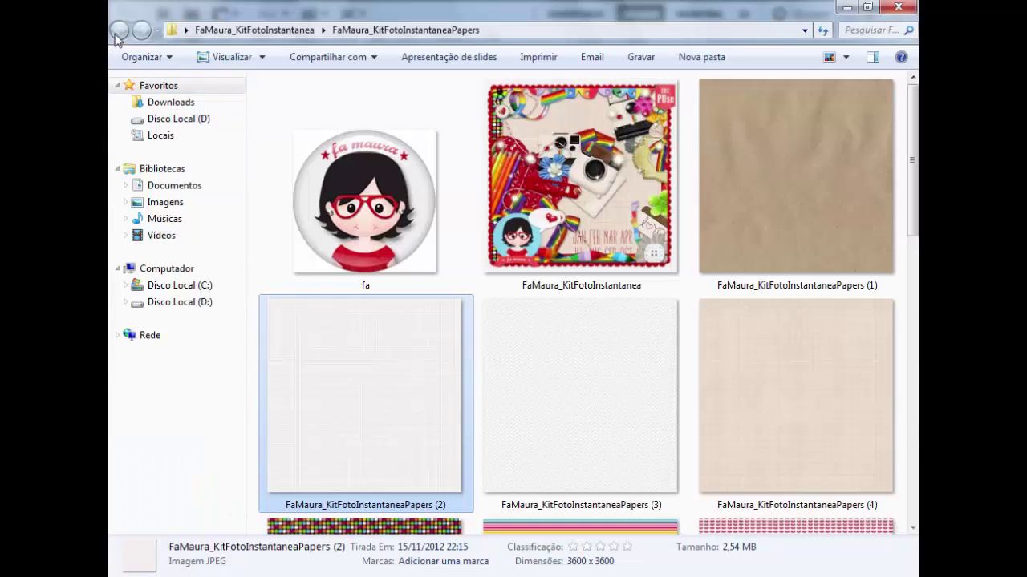
click(118, 32)
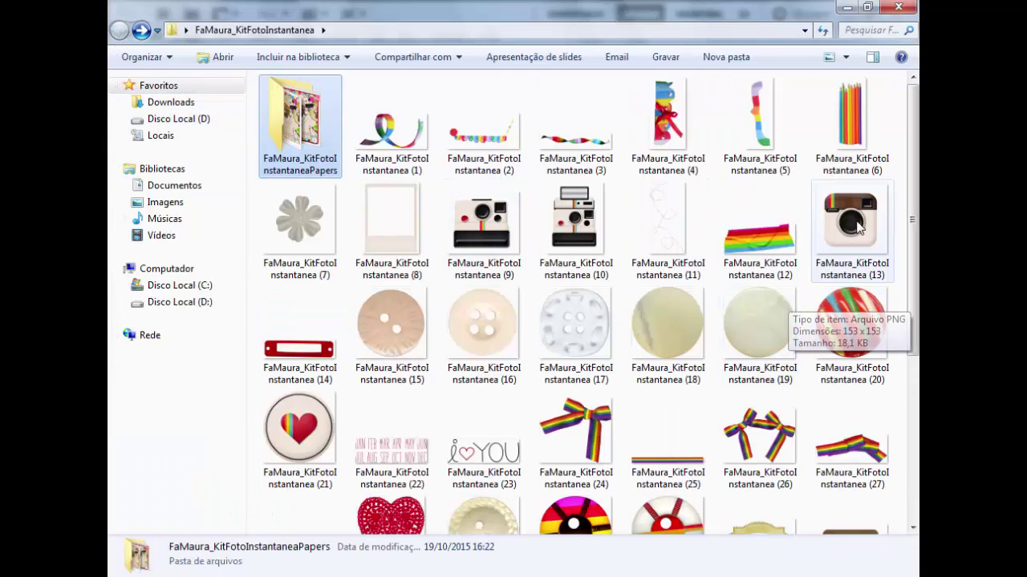
mouse_move(915, 229)
mouse_down()
mouse_move(916, 275)
mouse_move(883, 362)
mouse_up()
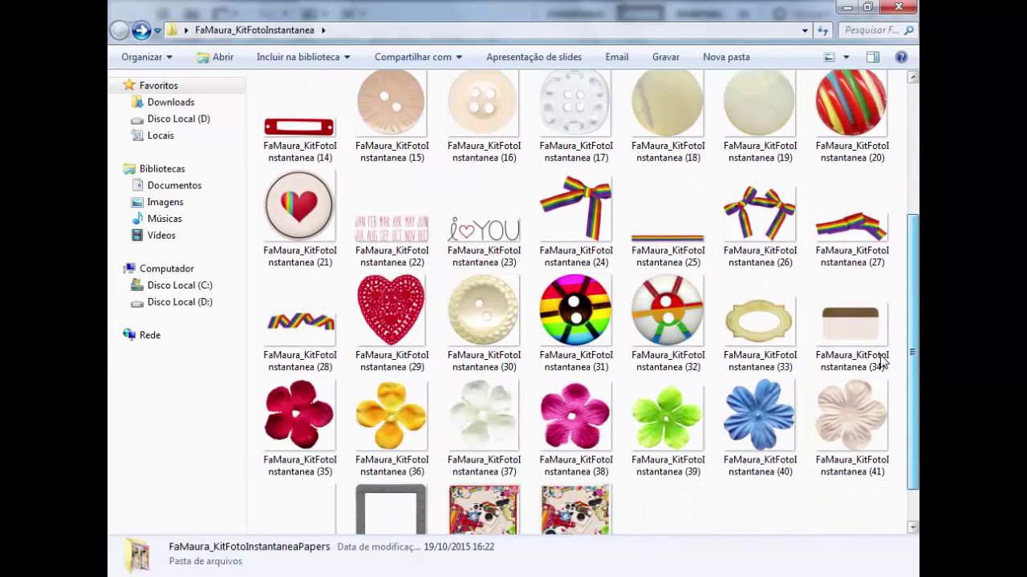
right_click(388, 330)
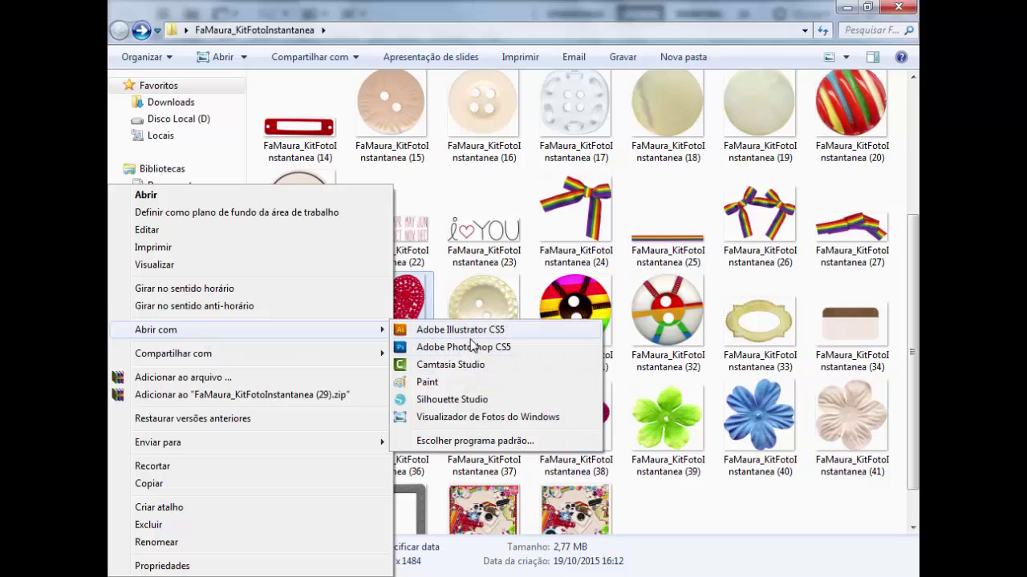
click(471, 347)
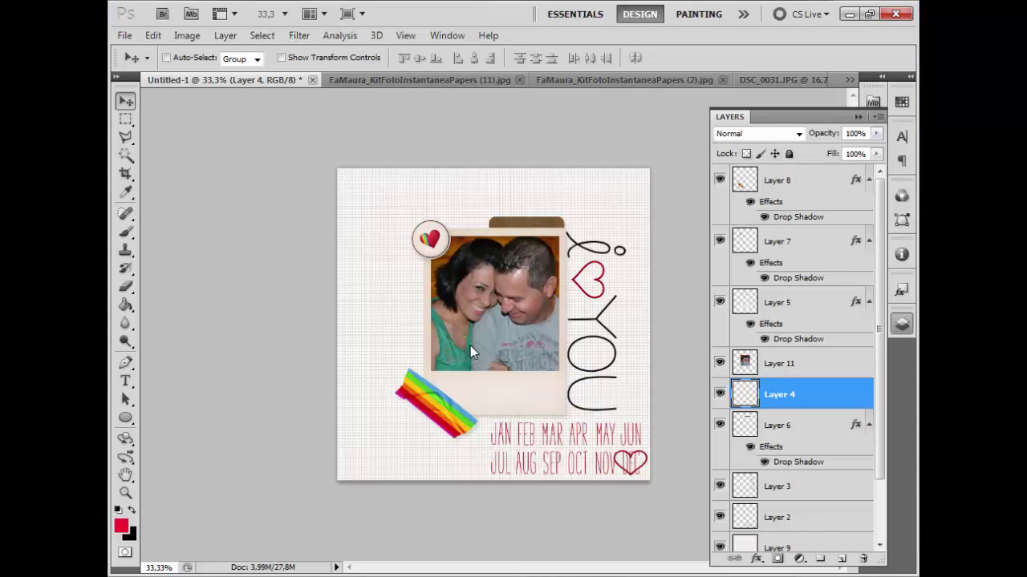
key(ctrl+a)
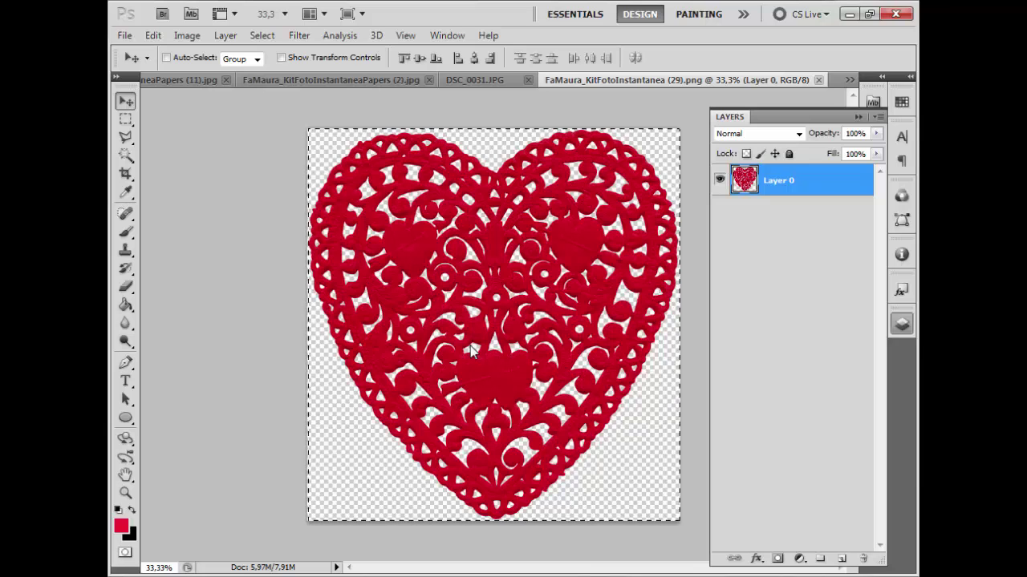
click(818, 79)
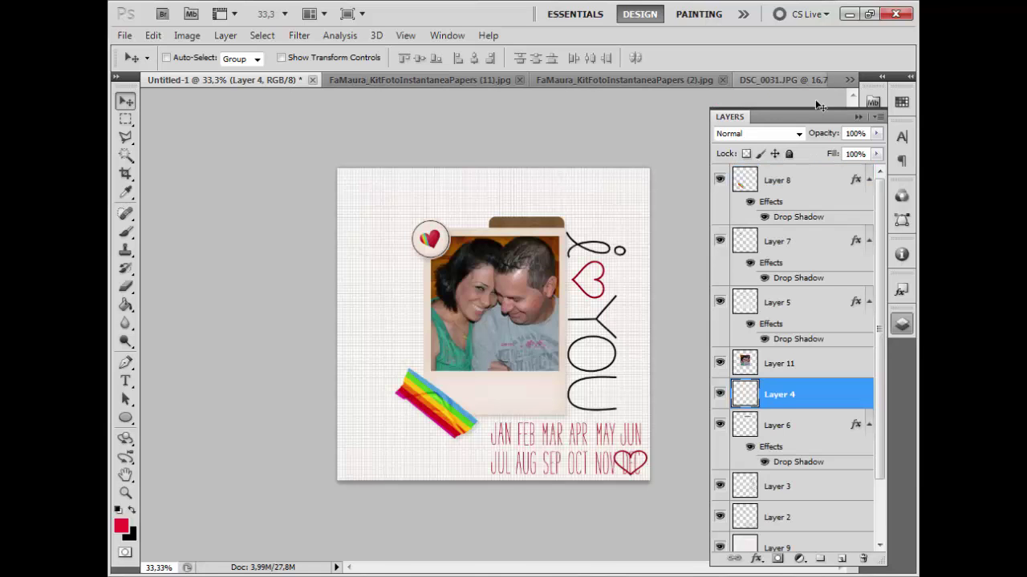
Paste the lace heart above Layer 9, shrink it to about half, tilt it behind the polaroid.
click(818, 480)
key(ctrl+v)
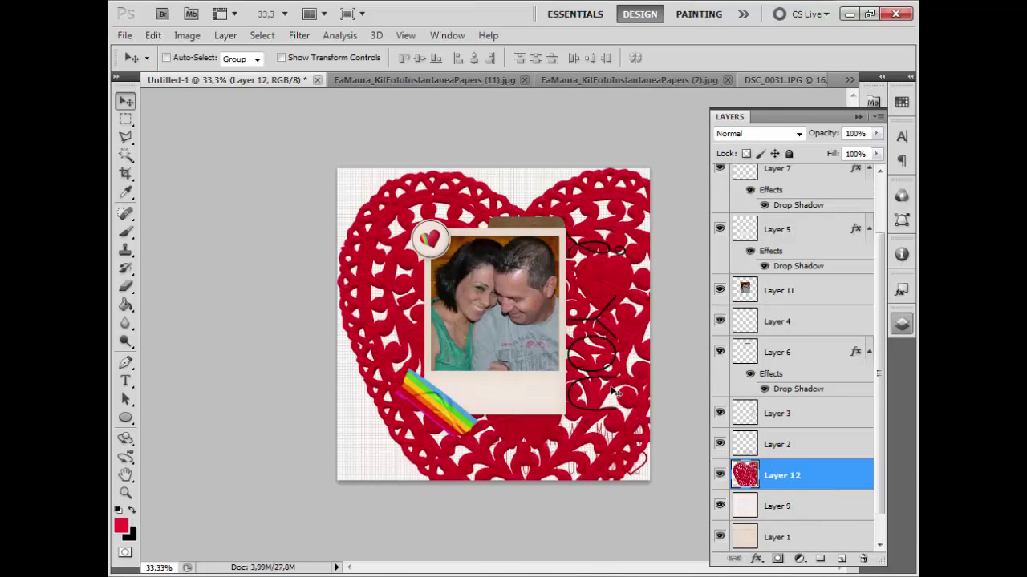
drag(267, 340, 322, 391)
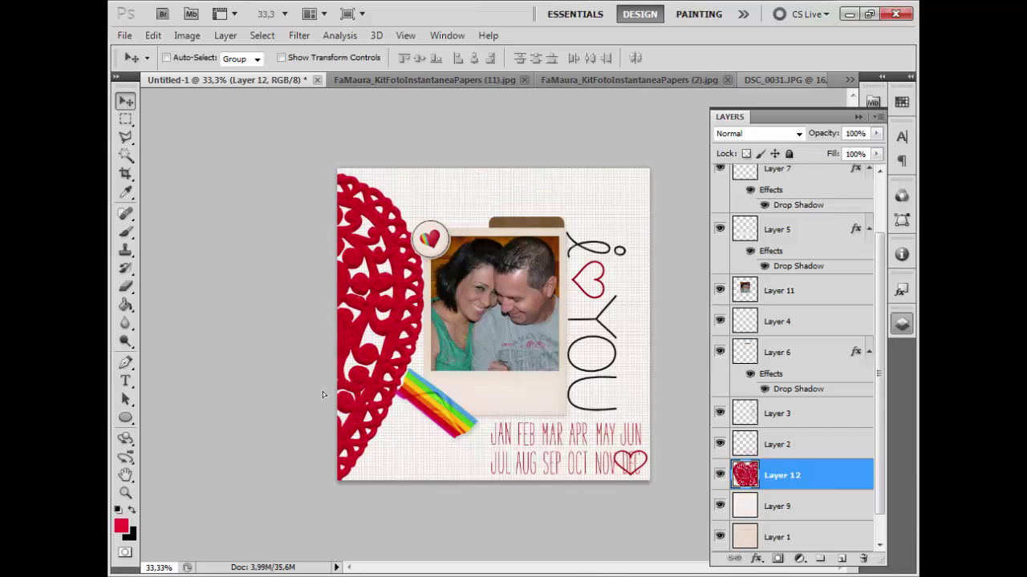
key(ctrl+t)
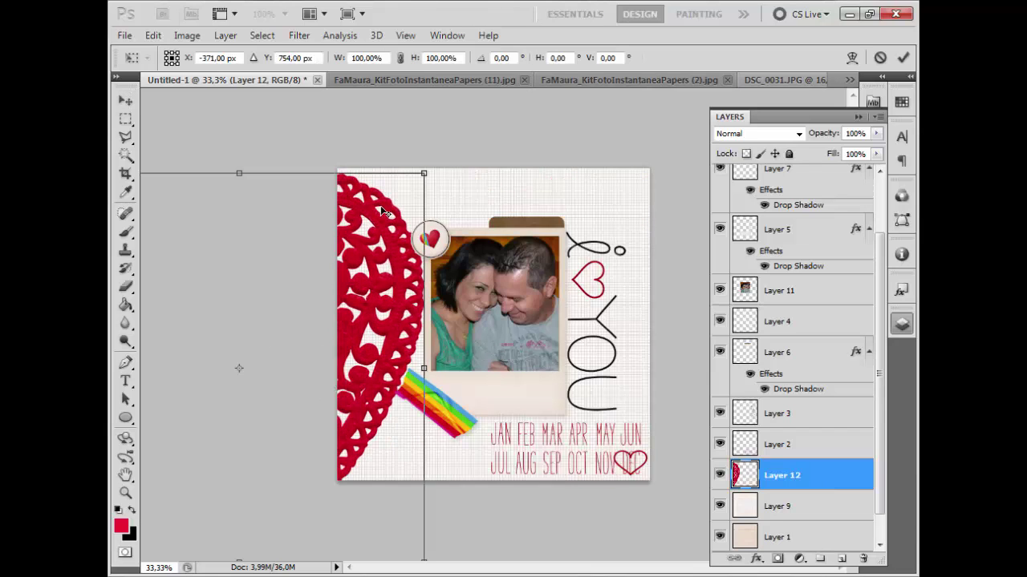
mouse_move(424, 174)
mouse_down()
mouse_move(337, 264)
mouse_move(339, 217)
mouse_up()
key(Return)
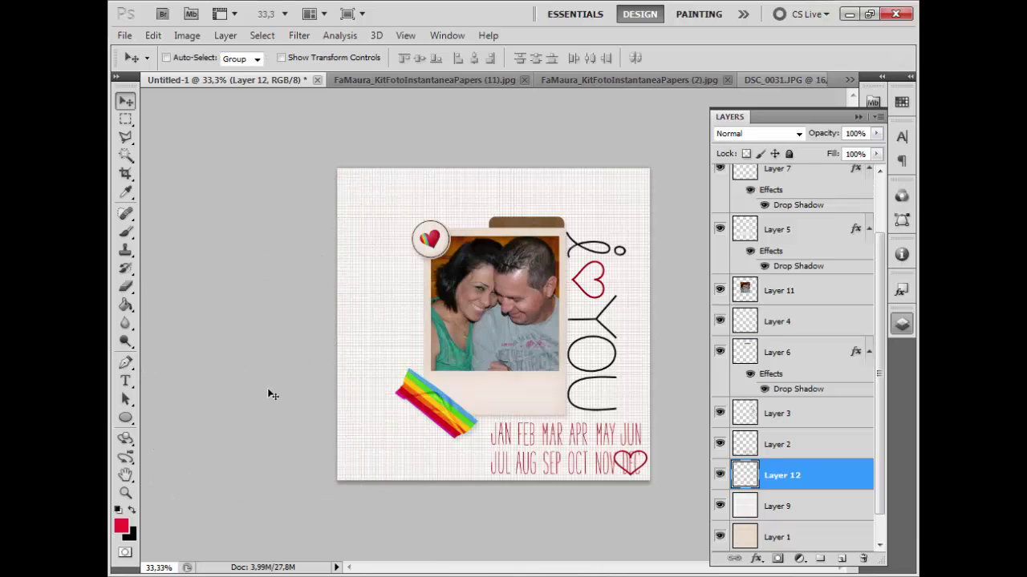
mouse_move(270, 394)
mouse_down()
mouse_move(568, 319)
mouse_move(483, 341)
mouse_up()
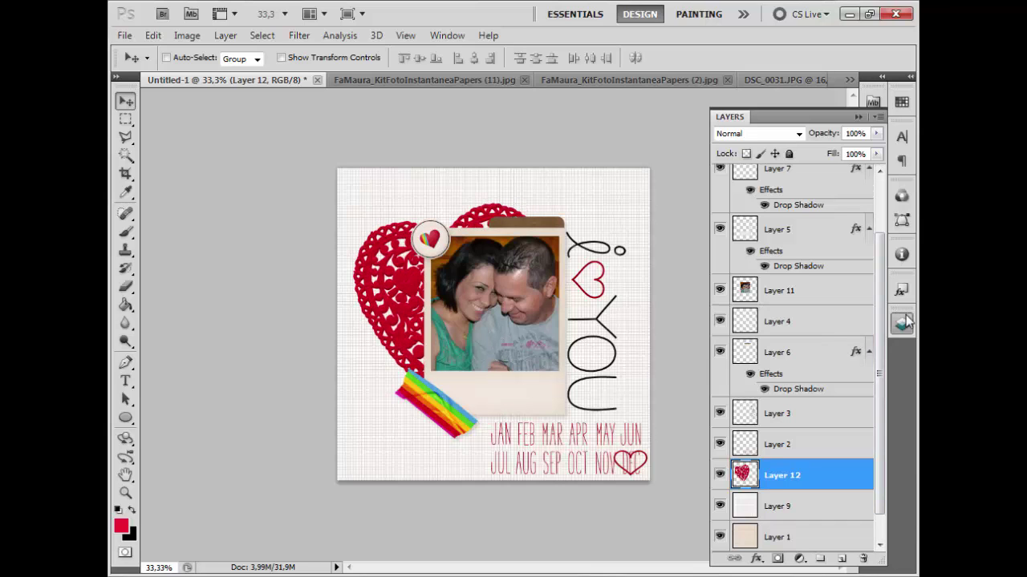
key(ctrl+plus)
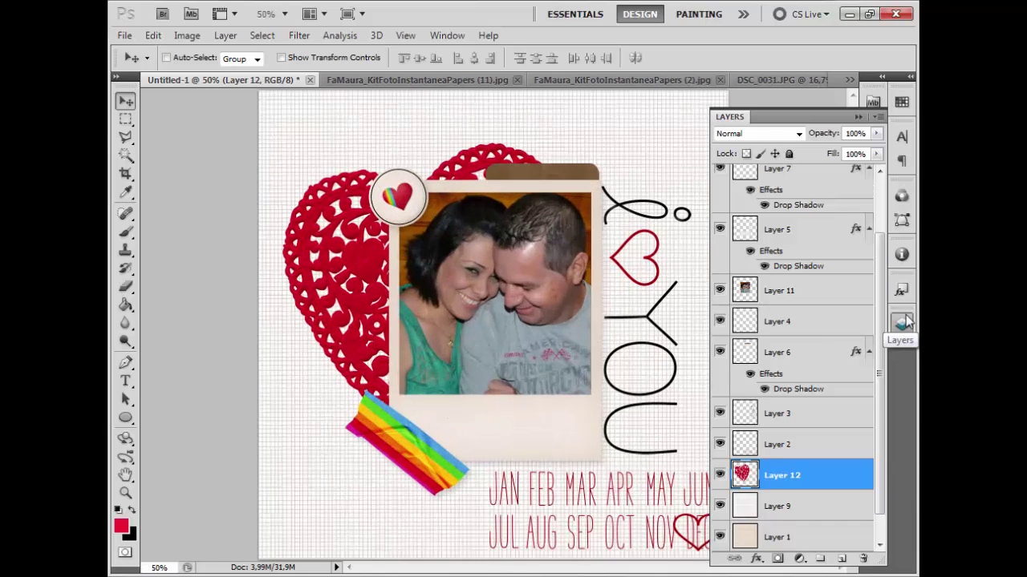
click(902, 290)
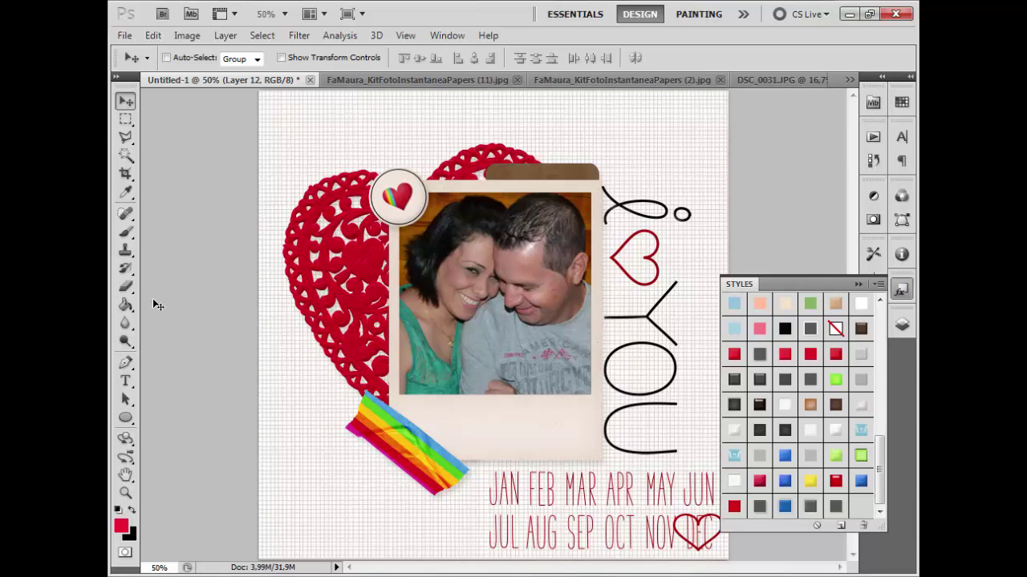
Add the text 'te amo' above the photo frame, with Layer 6 active.
ctrl+click(567, 176)
key(ctrl+plus)
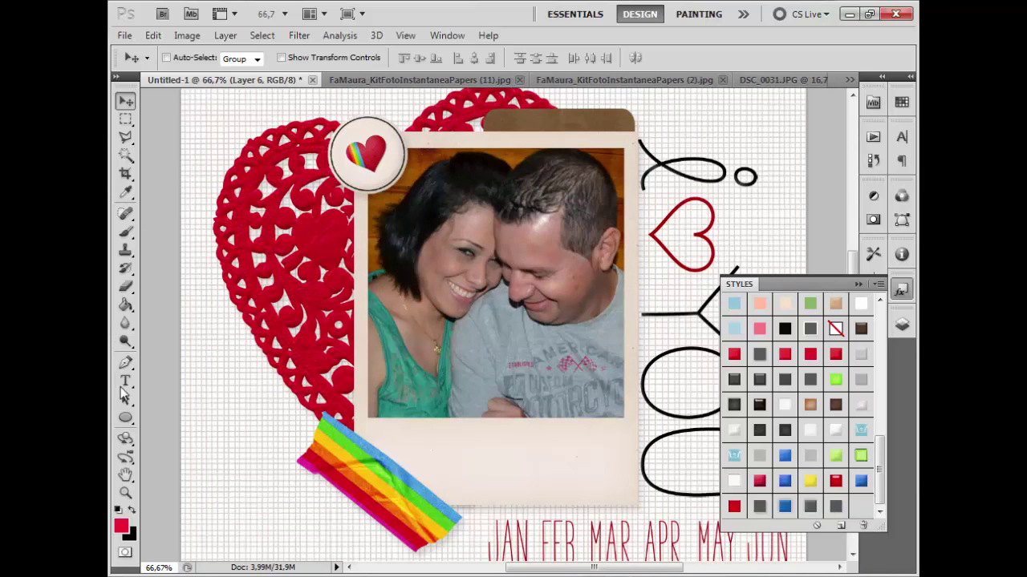
click(127, 383)
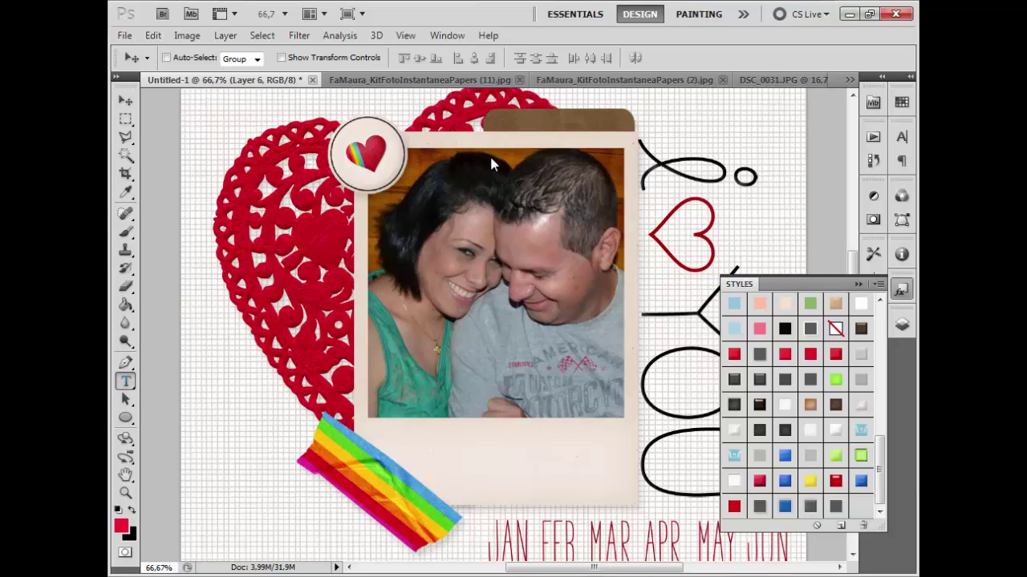
click(514, 118)
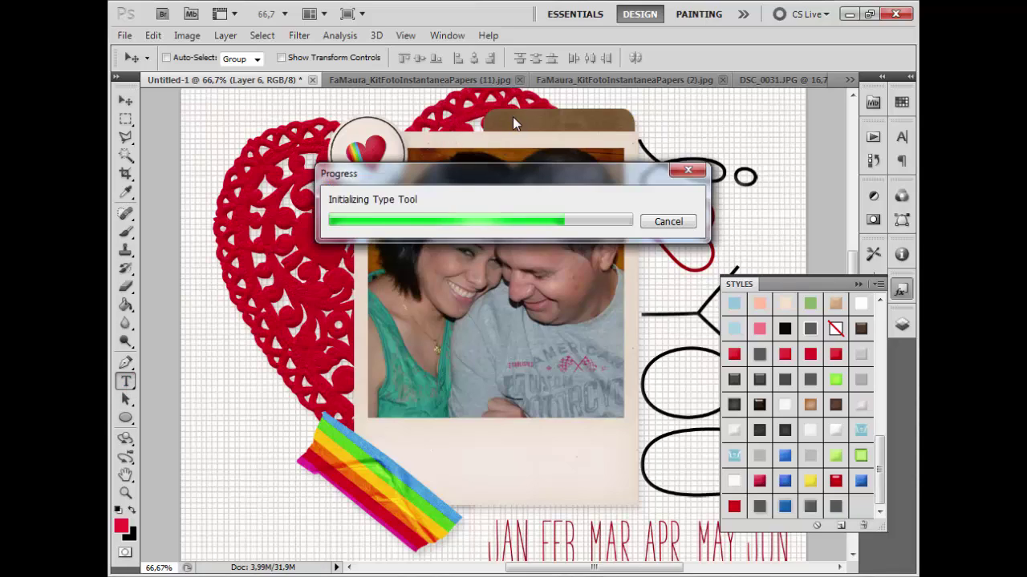
text(te)
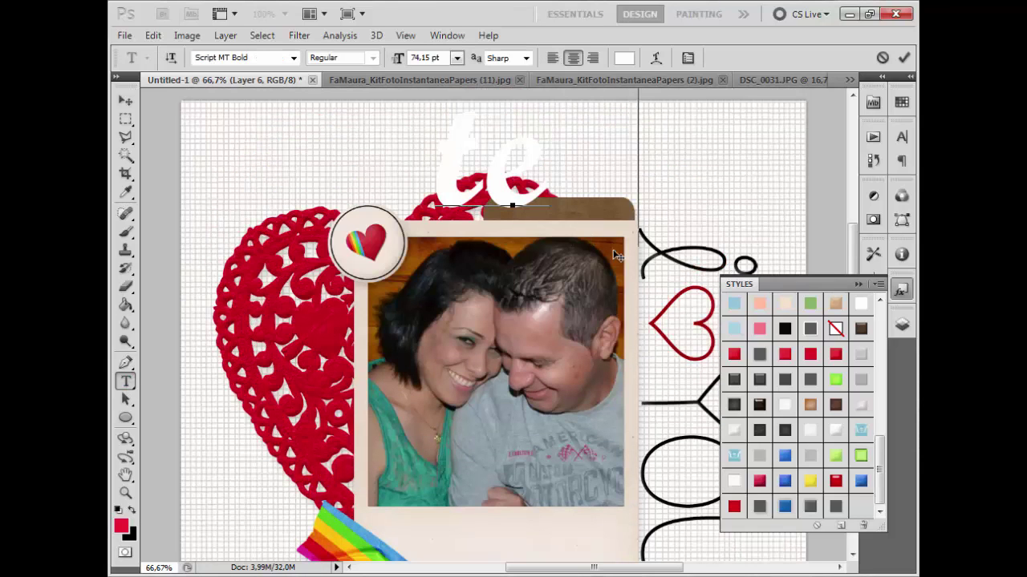
text( amo)
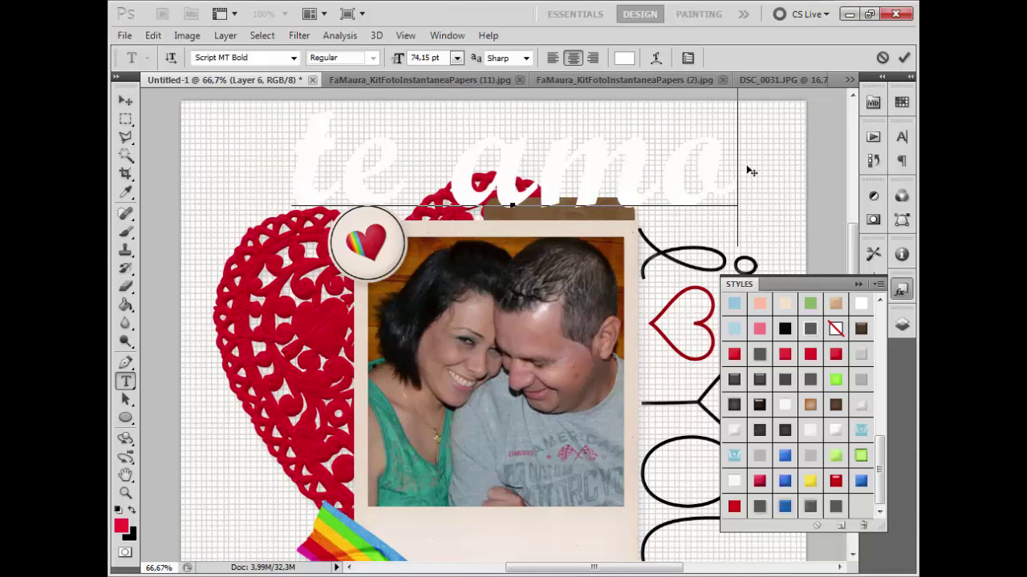
Style the 'te amo' text in a dark colour, Segoe Print, 11 pt.
drag(740, 166, 245, 166)
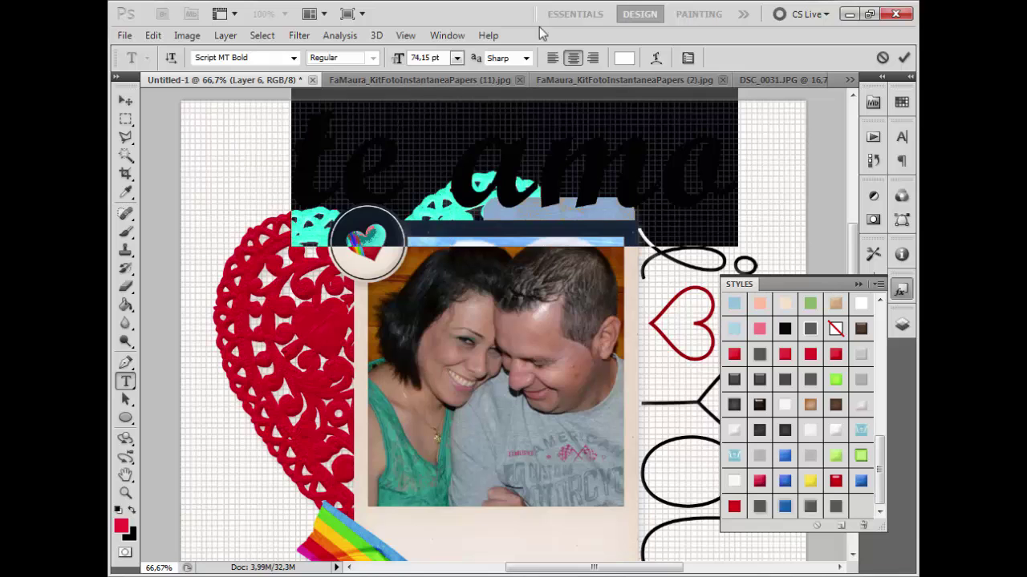
click(627, 58)
click(555, 509)
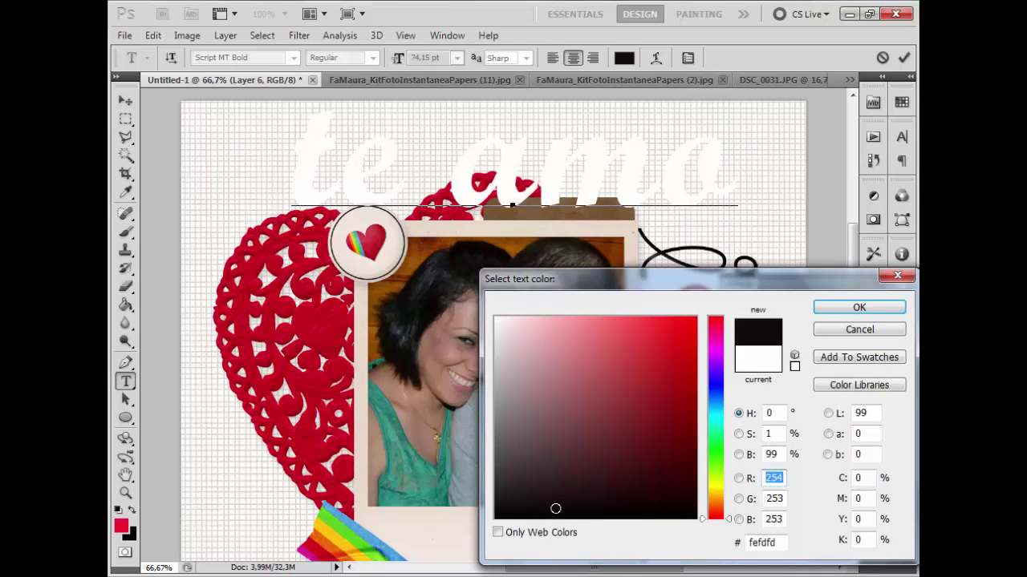
click(885, 304)
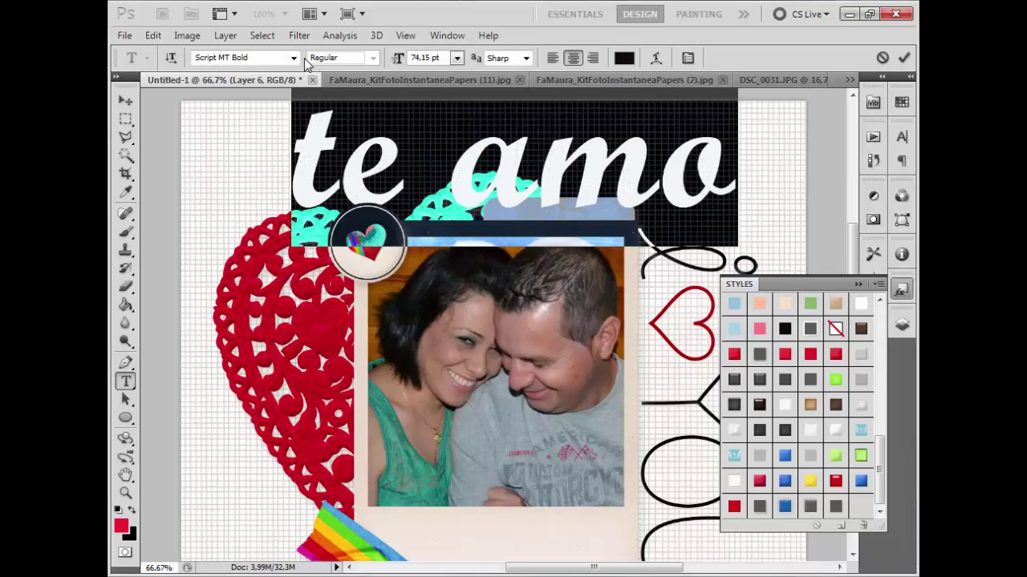
click(294, 58)
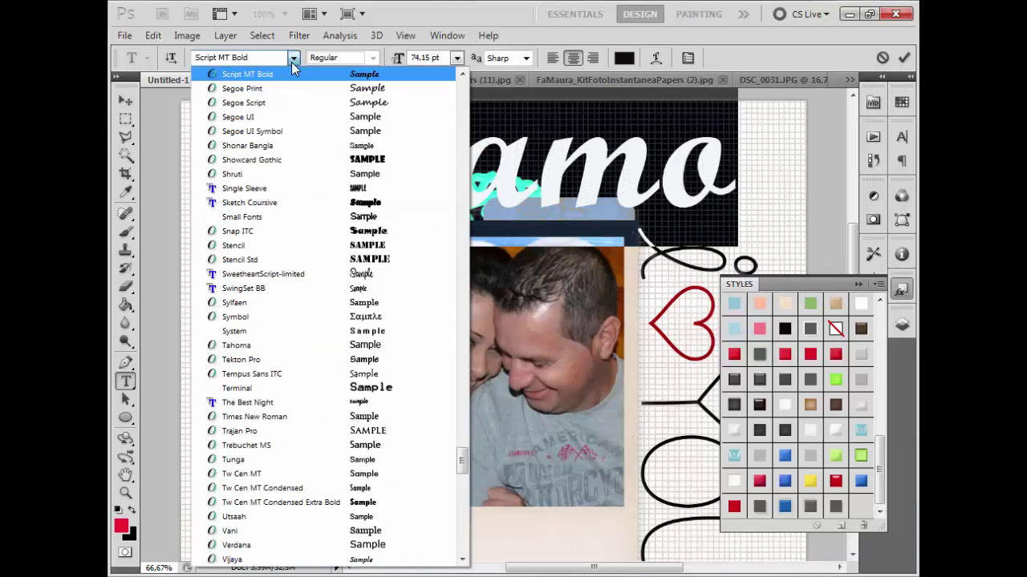
click(416, 93)
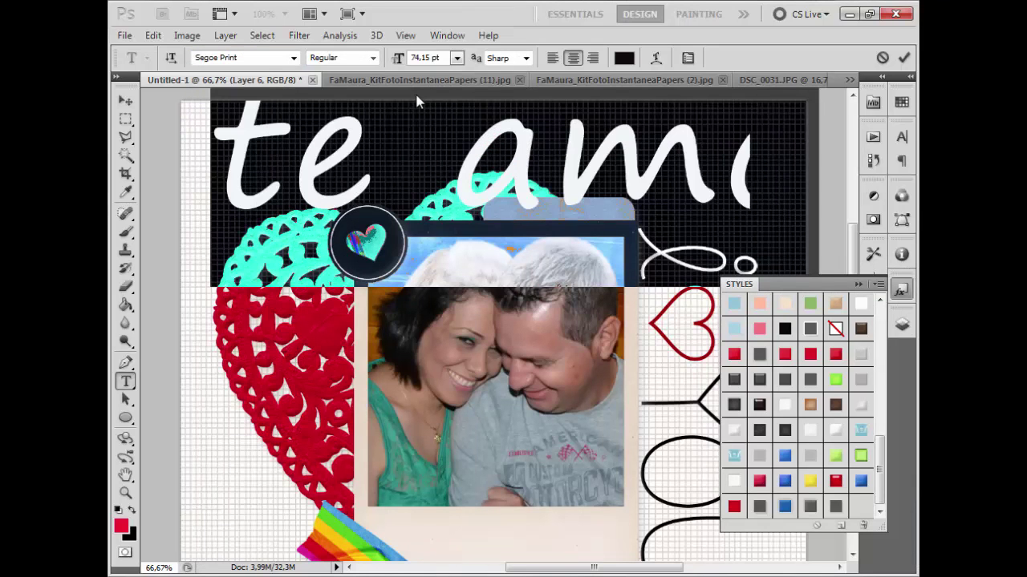
click(456, 58)
click(445, 170)
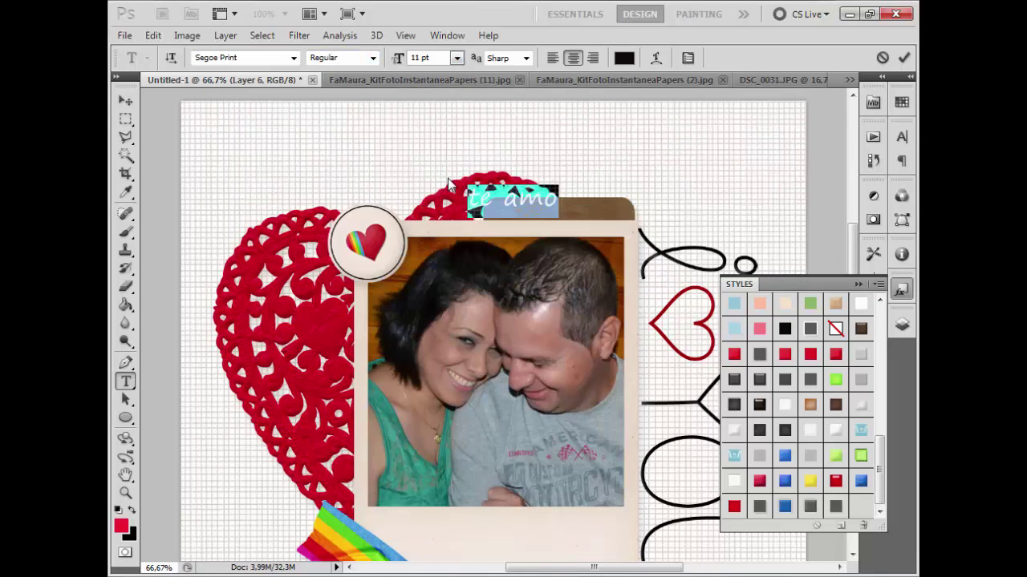
Change 'te amo' to the Xiomara font and position it on the brown tab.
click(292, 58)
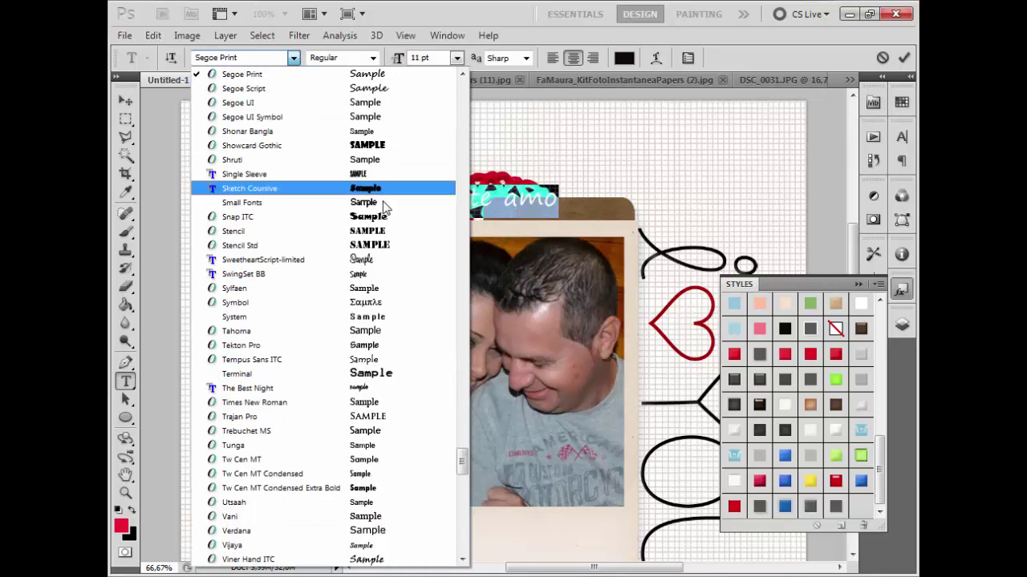
scroll(394, 297, down, 1)
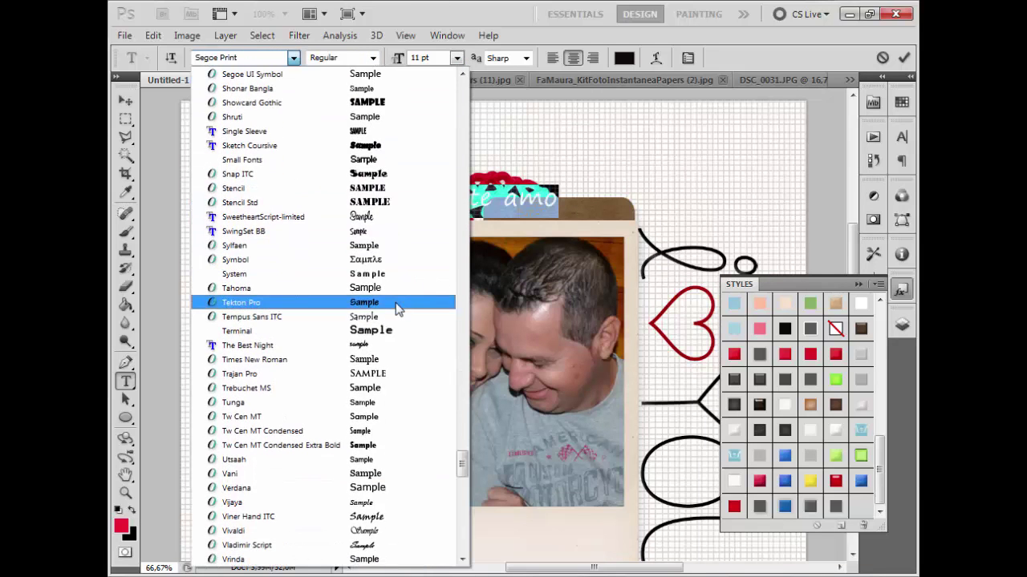
scroll(394, 305, down, 2)
scroll(393, 304, down, 1)
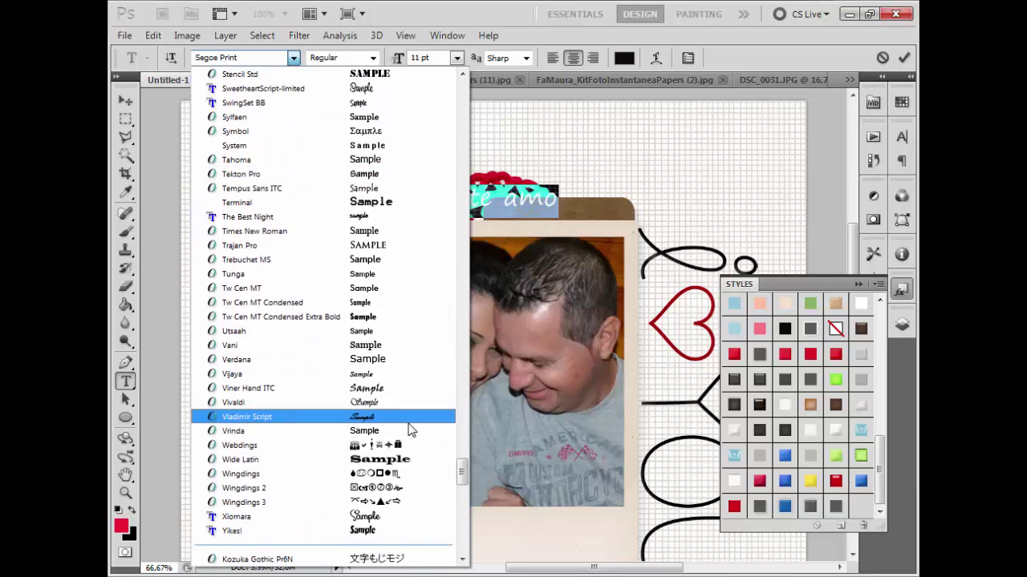
click(398, 516)
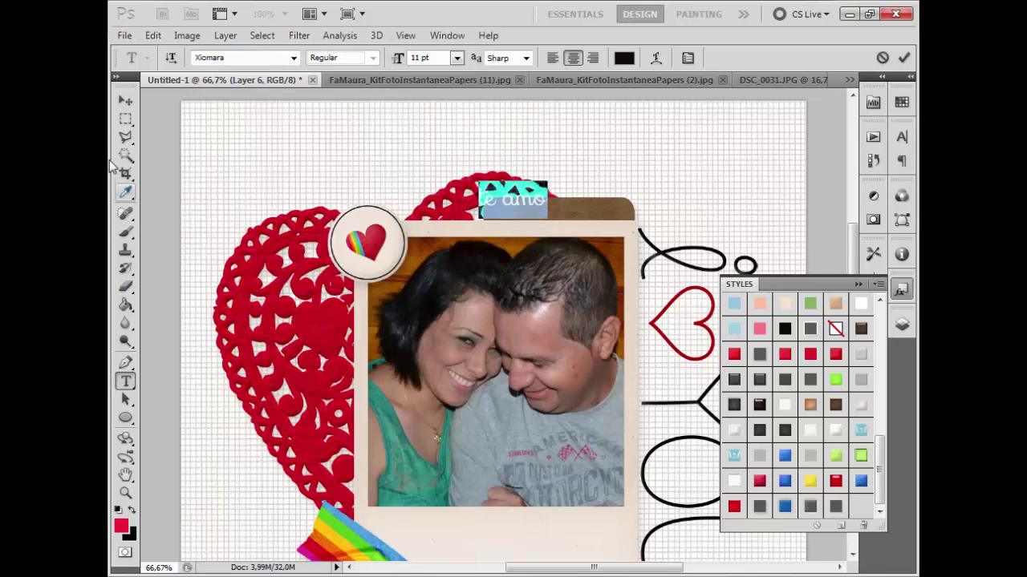
click(126, 100)
drag(526, 208, 568, 217)
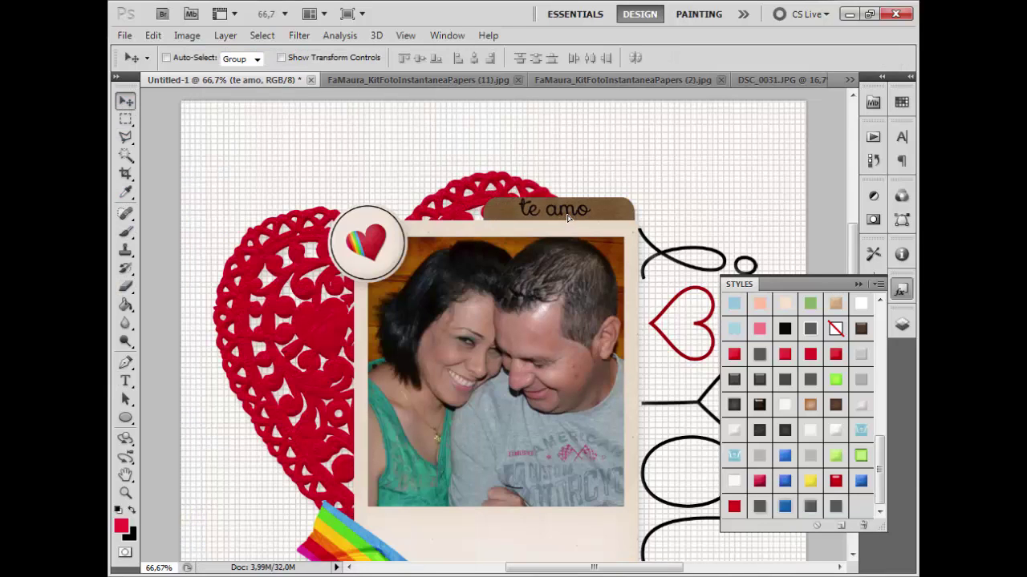
key(Down)
key(Down)
Save the card to the desktop as a High-quality JPEG named 'layout'.
key(ctrl+minus)
key(ctrl+minus)
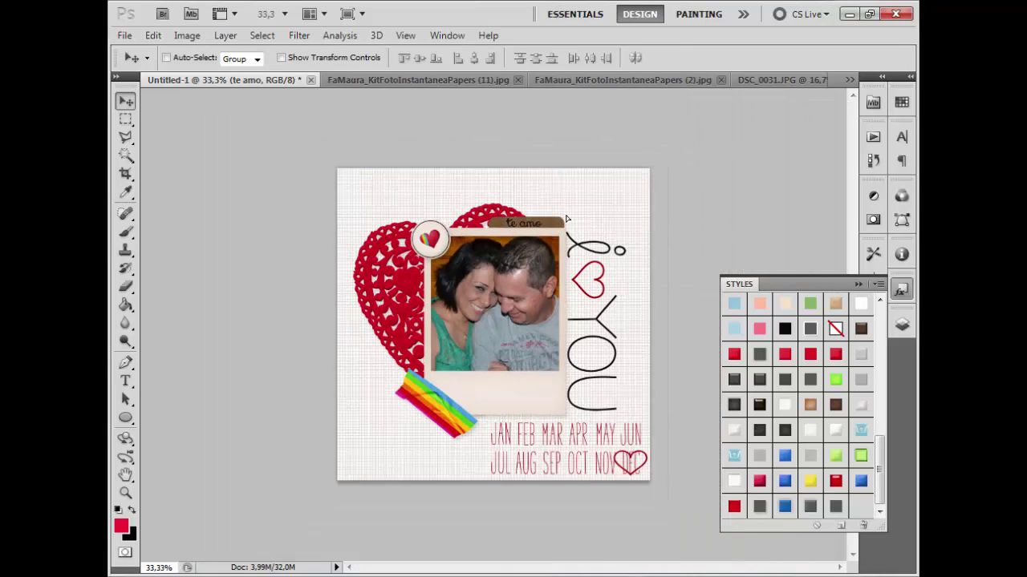
click(124, 35)
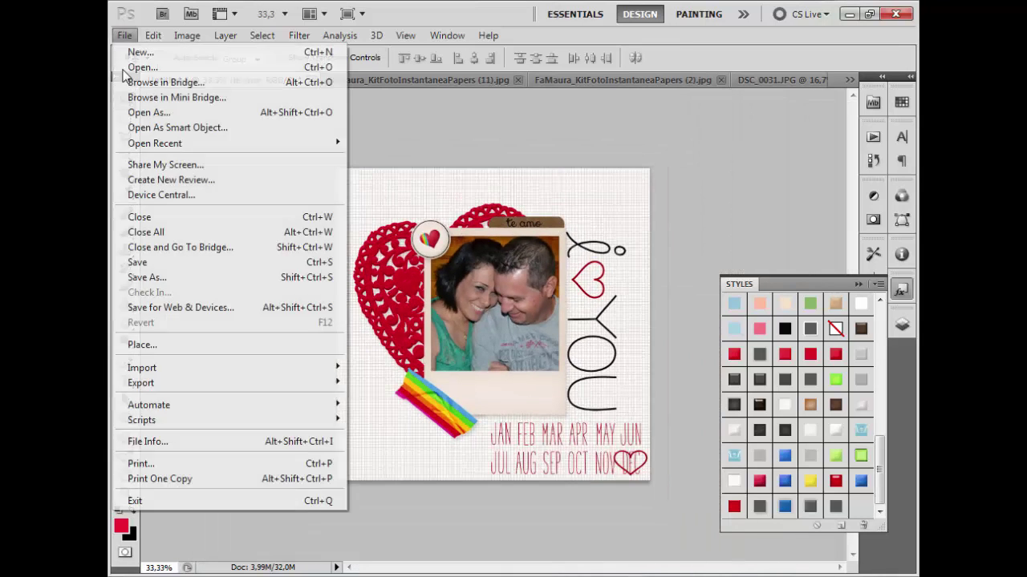
click(179, 273)
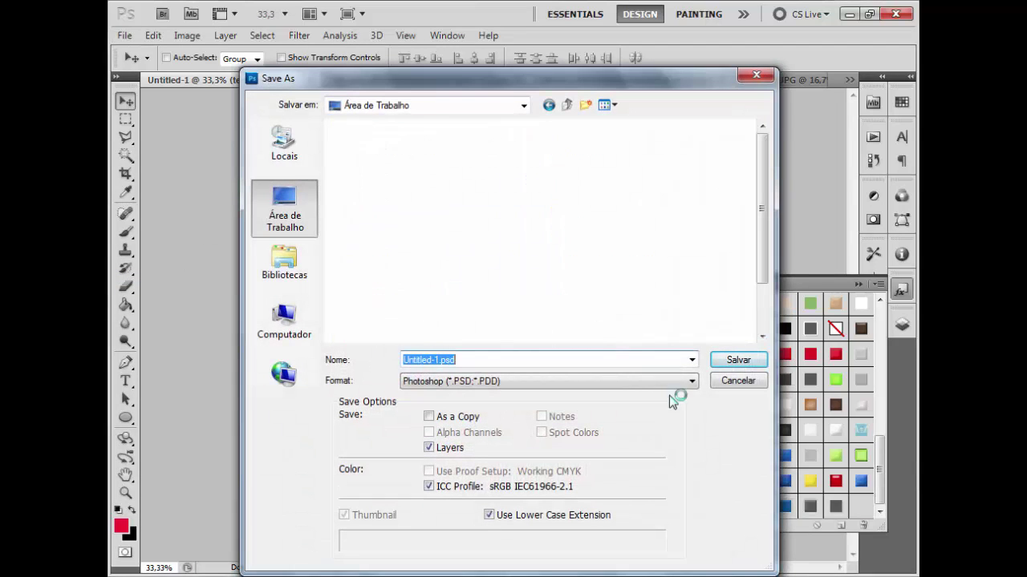
click(692, 382)
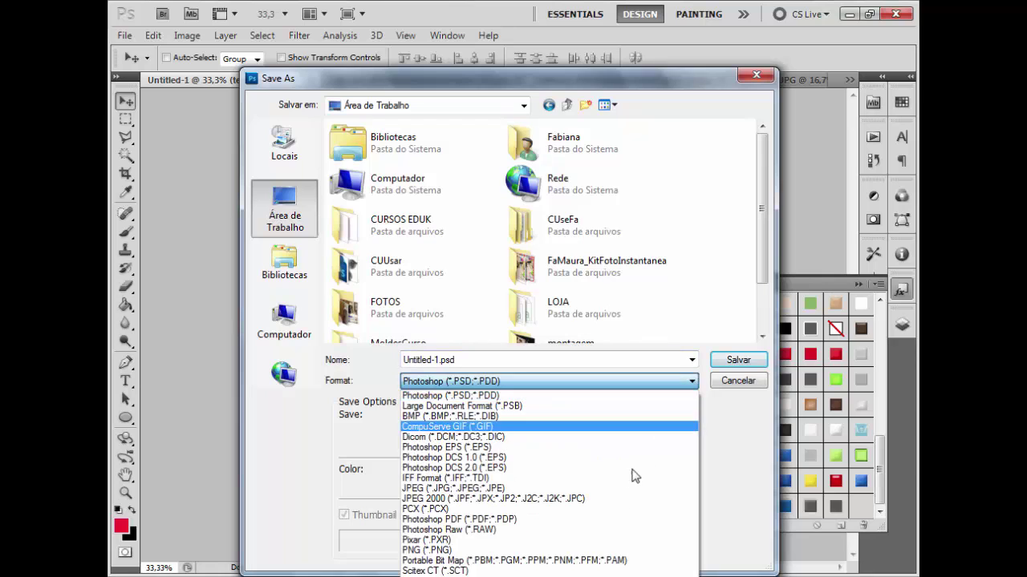
click(626, 488)
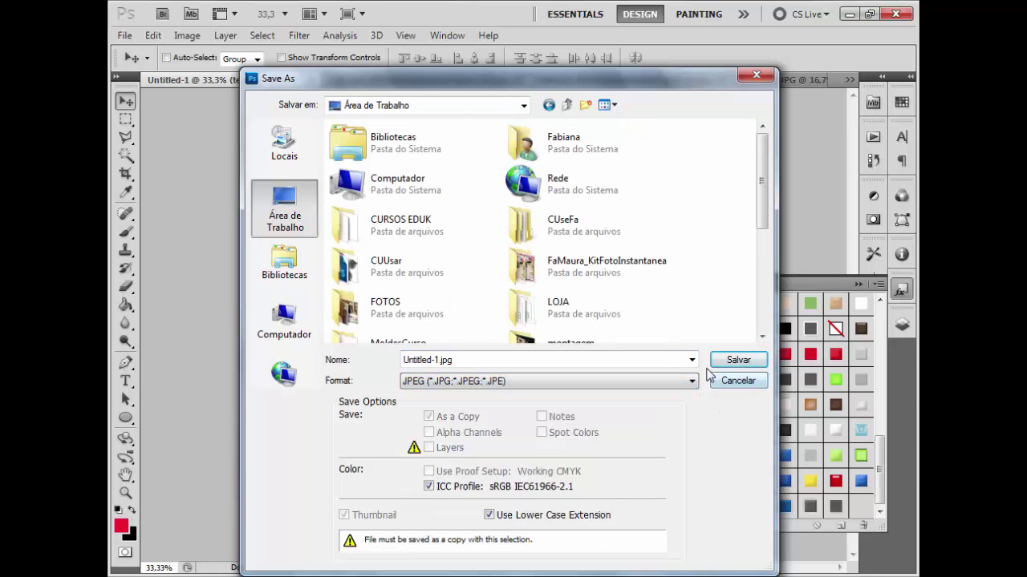
text(layout)
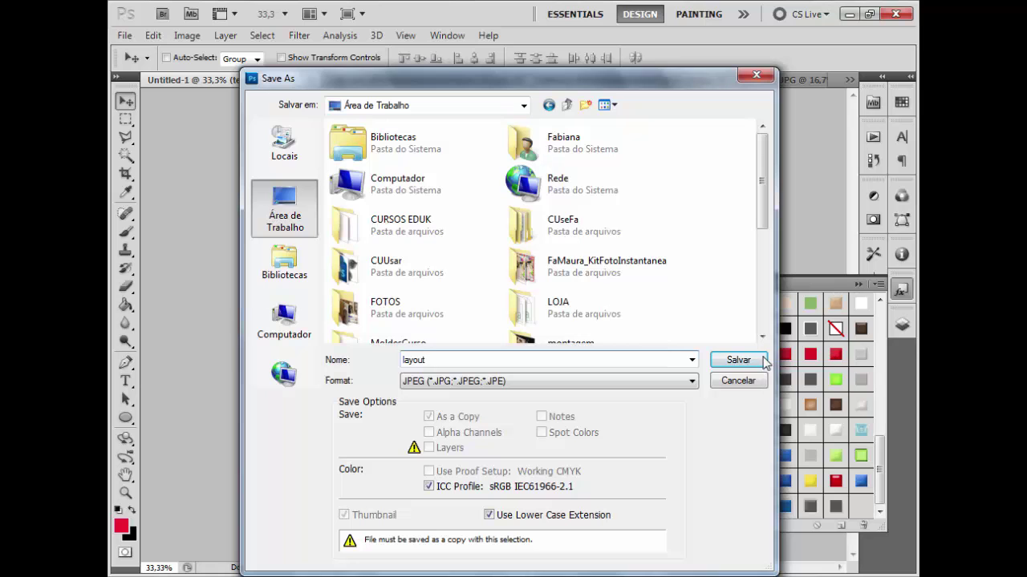
click(746, 360)
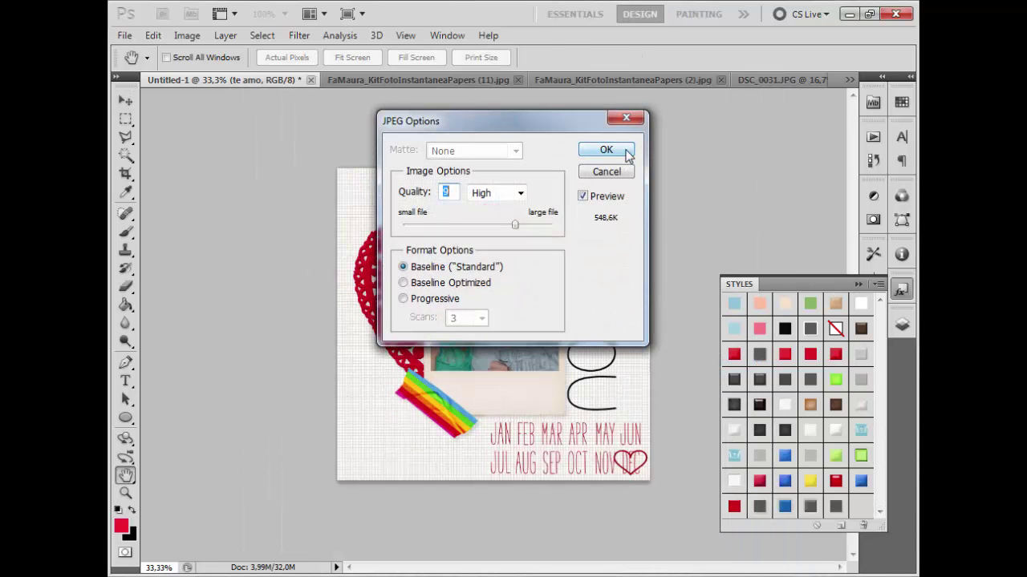
click(628, 152)
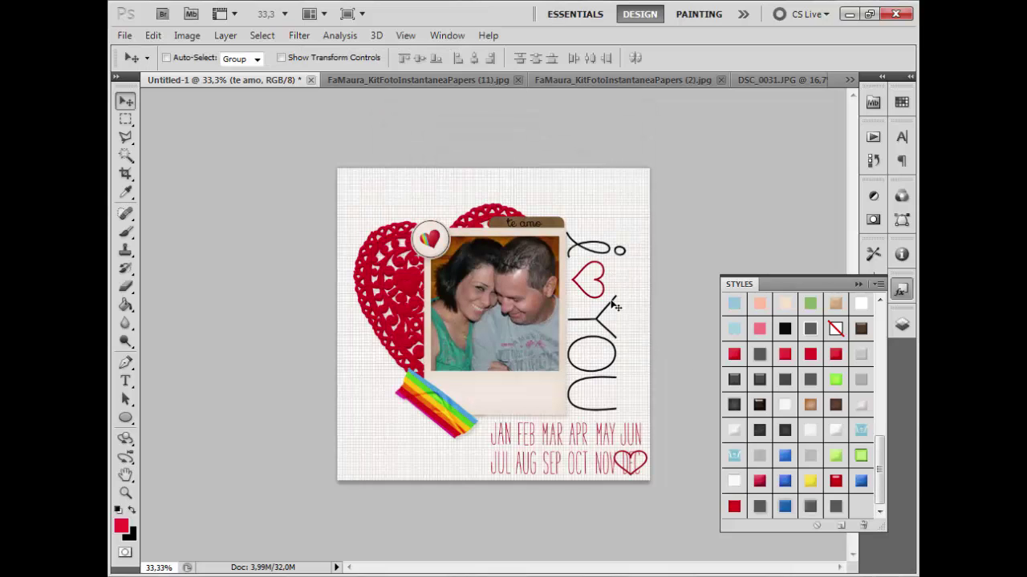
Select the whole card and create a new A4 International Paper document at 300 pixels/inch.
click(901, 325)
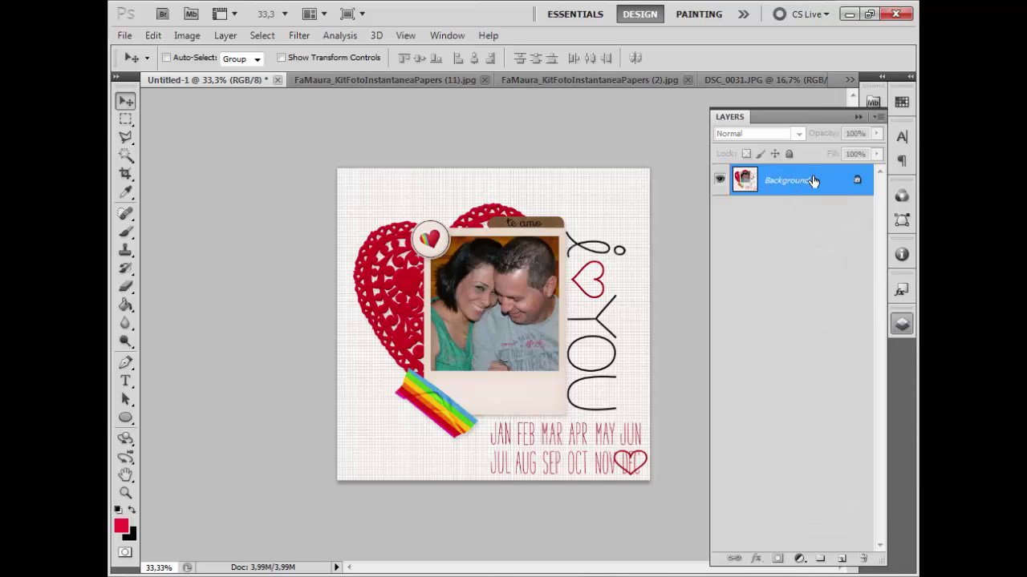
key(ctrl+a)
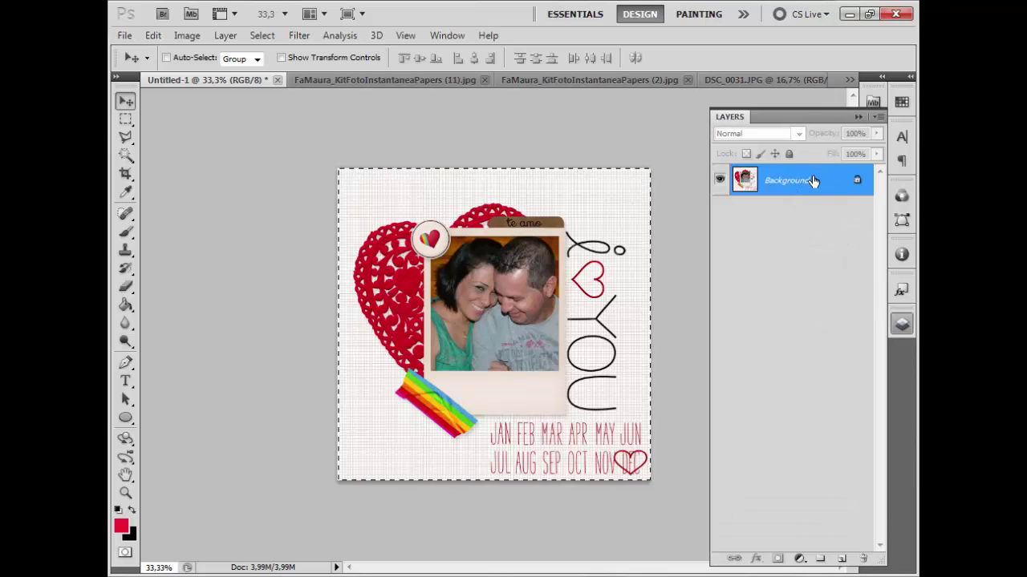
click(126, 36)
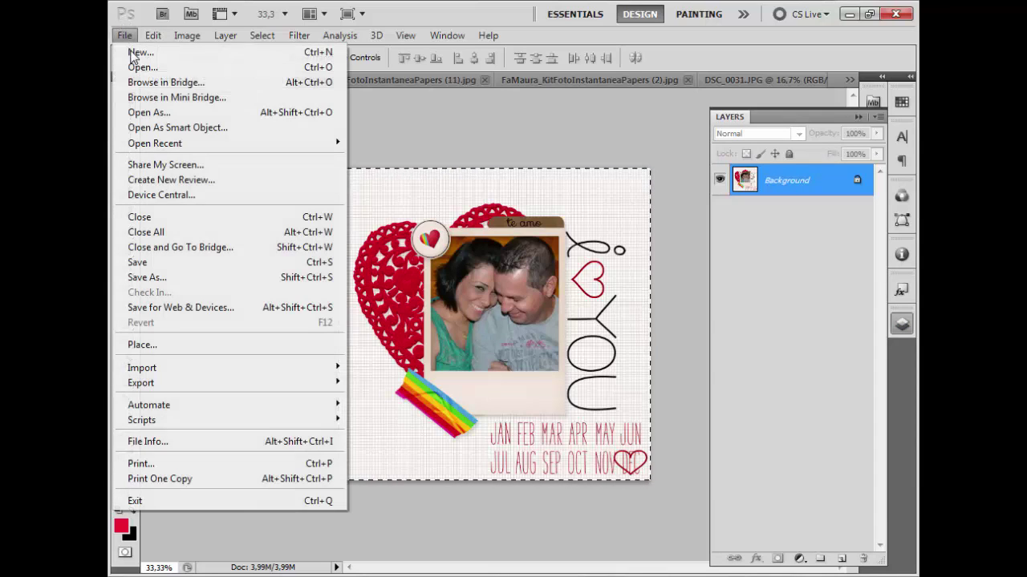
click(143, 67)
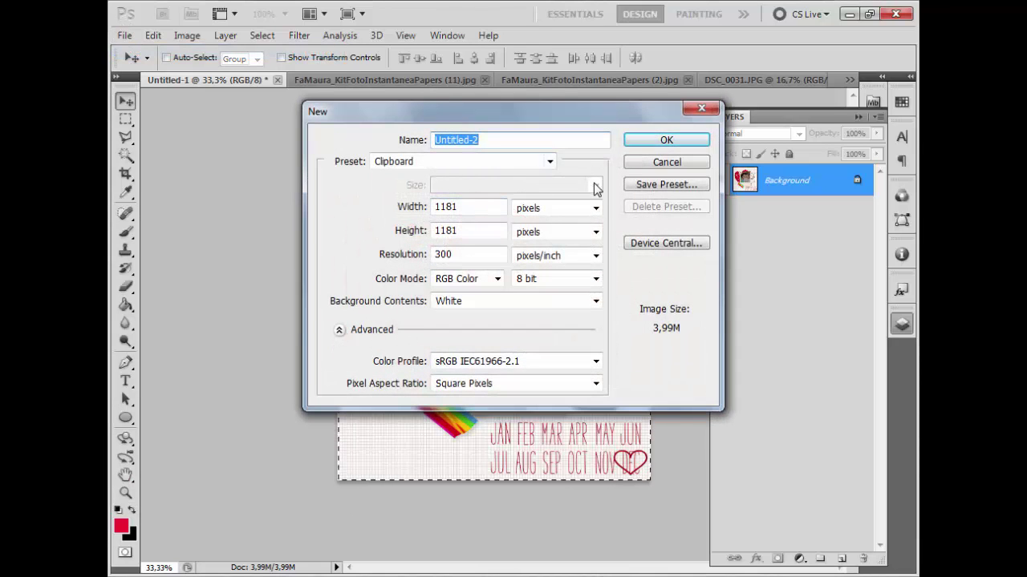
click(549, 161)
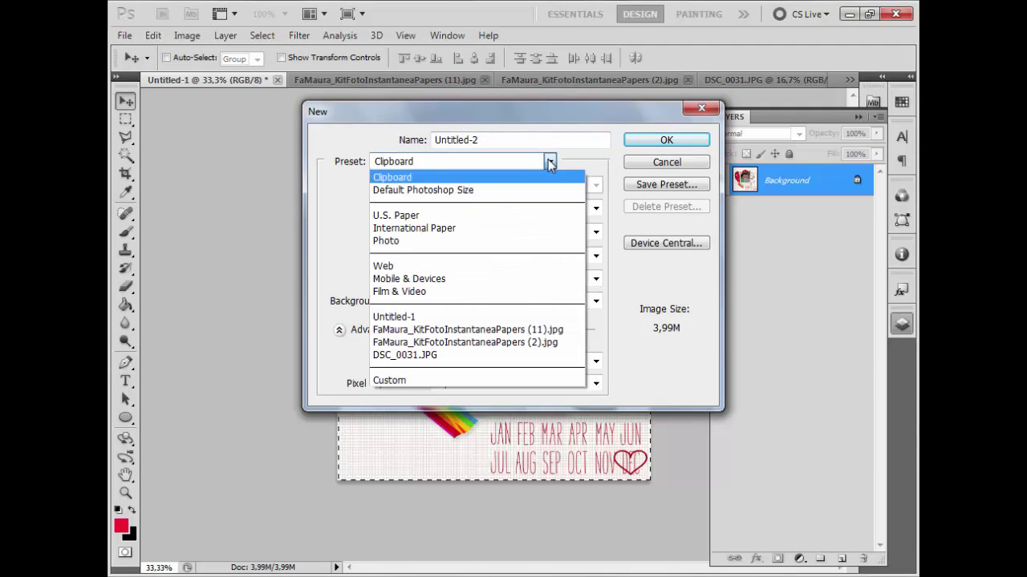
click(485, 229)
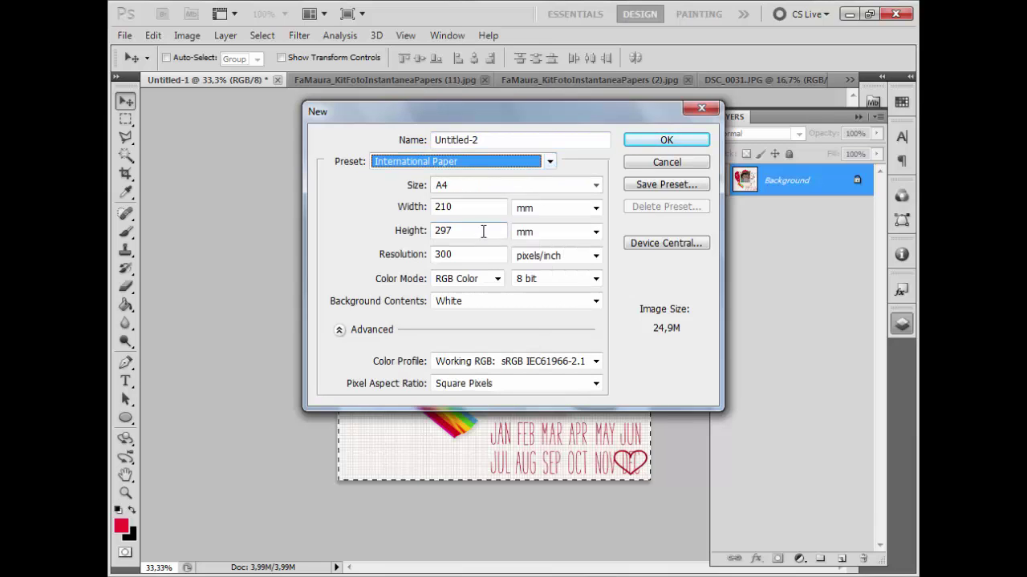
click(659, 141)
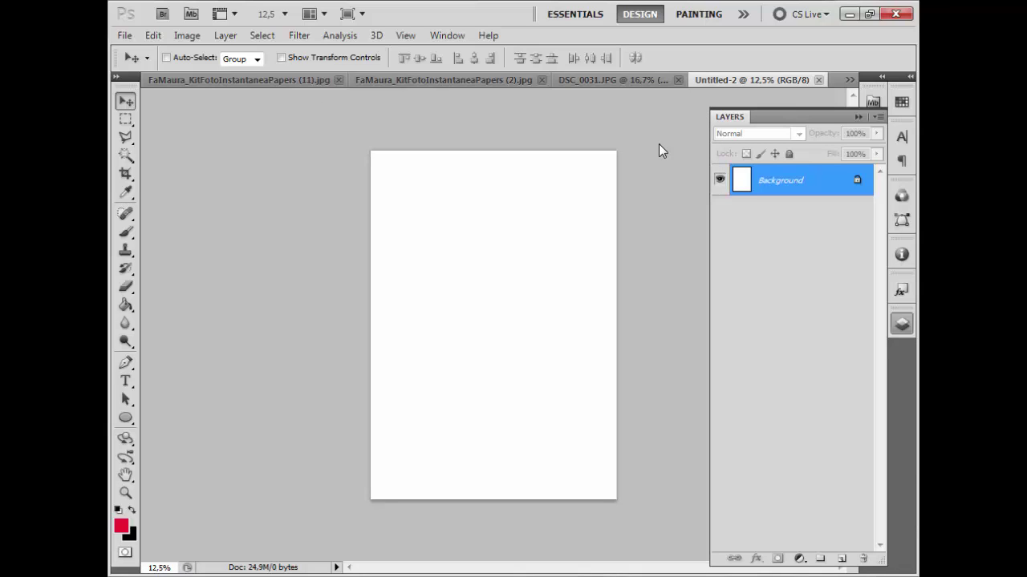
Paste the card as Layer 1 near the A4 page's top and hide the white Background.
key(ctrl+v)
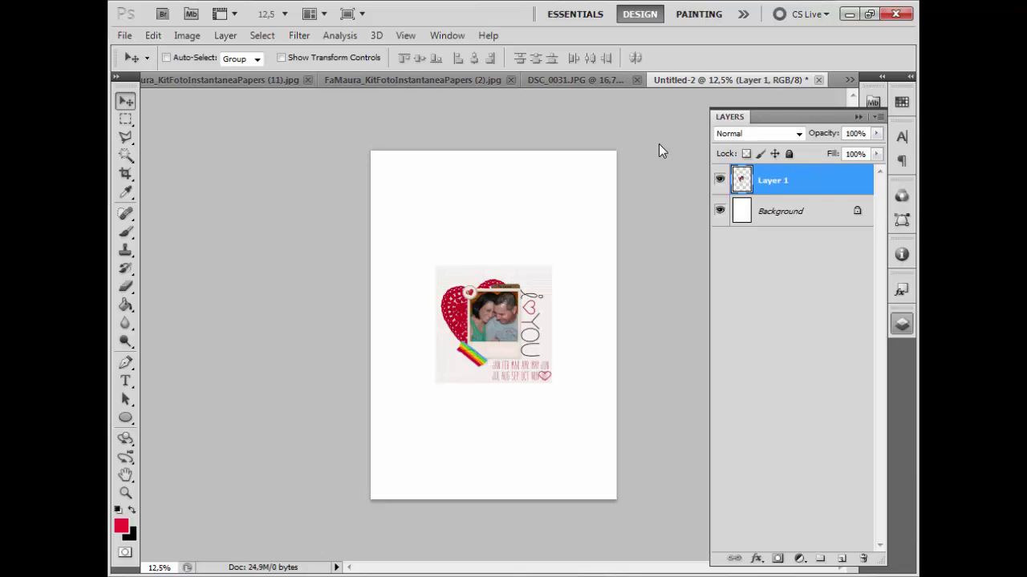
mouse_move(489, 308)
mouse_down()
mouse_move(500, 238)
mouse_move(490, 235)
mouse_up()
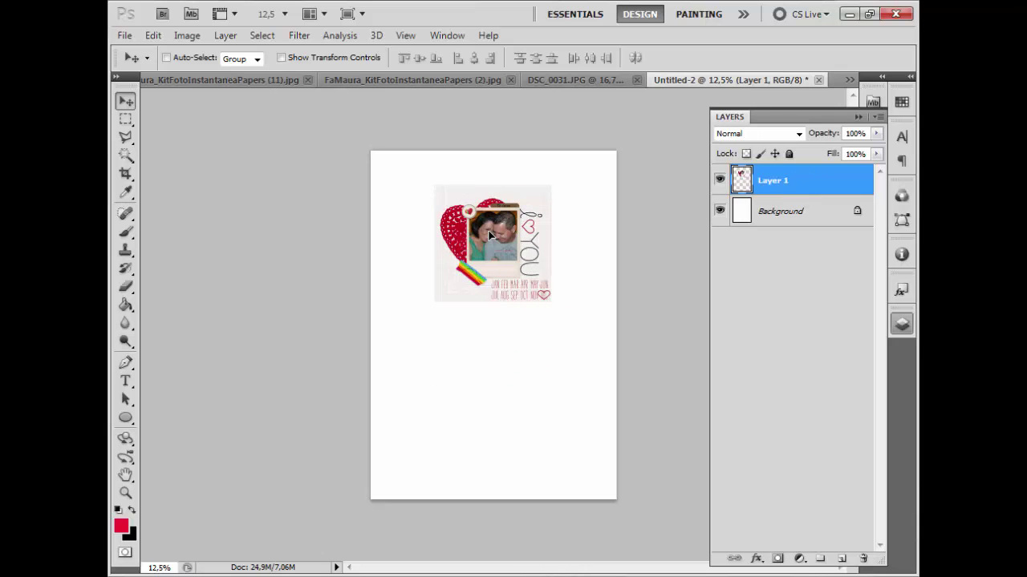
key(ctrl+plus)
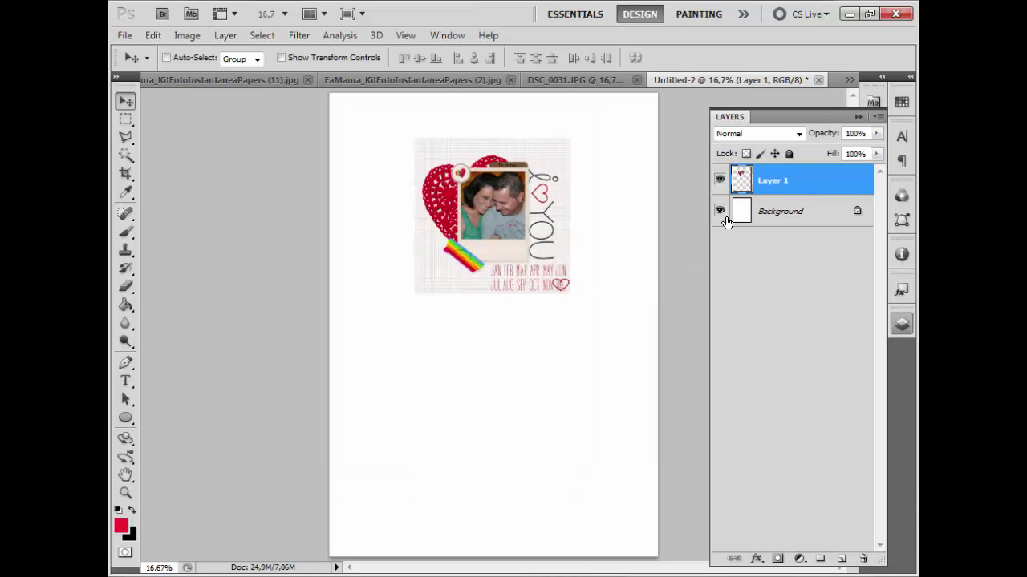
click(719, 210)
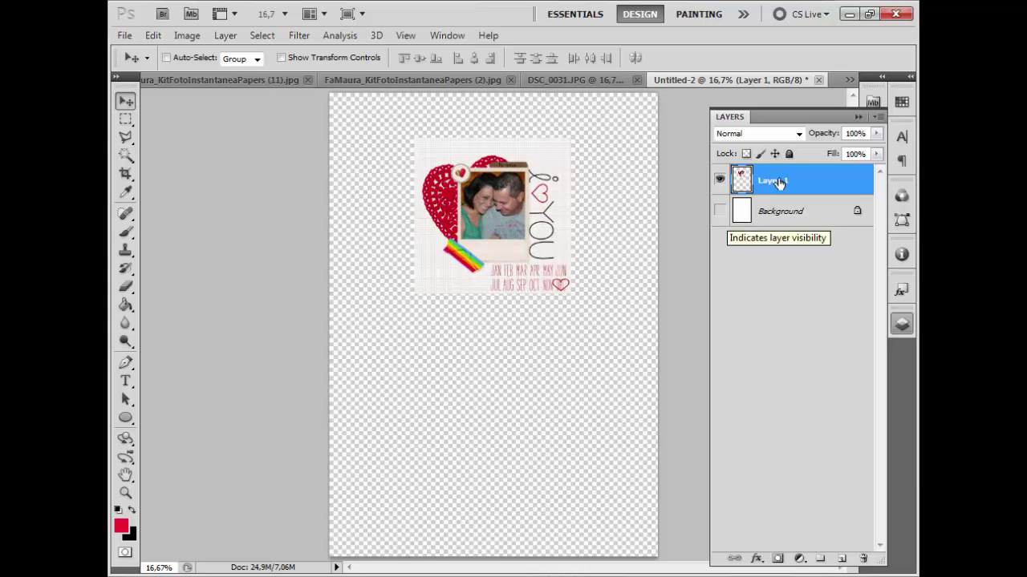
key(h)
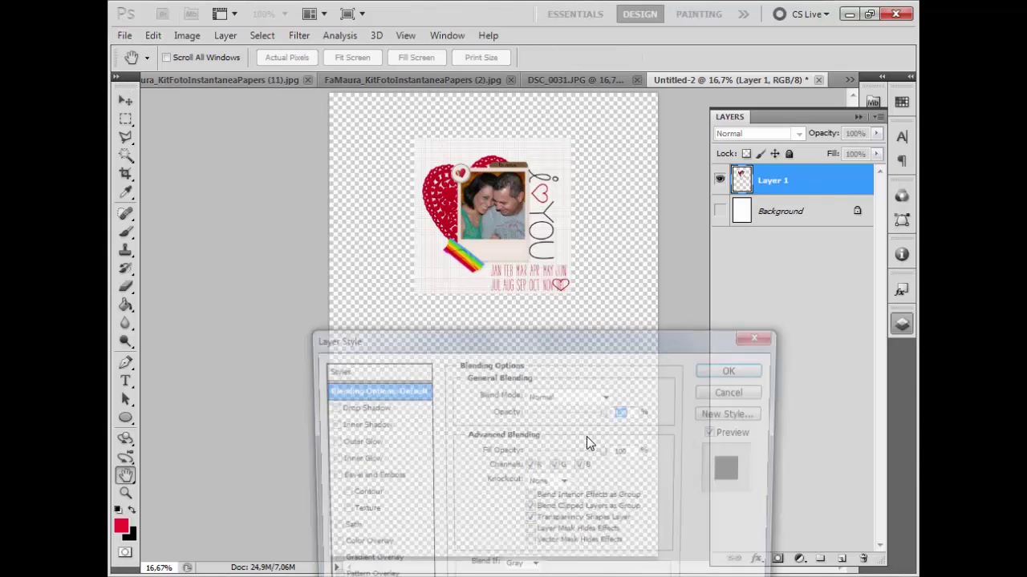